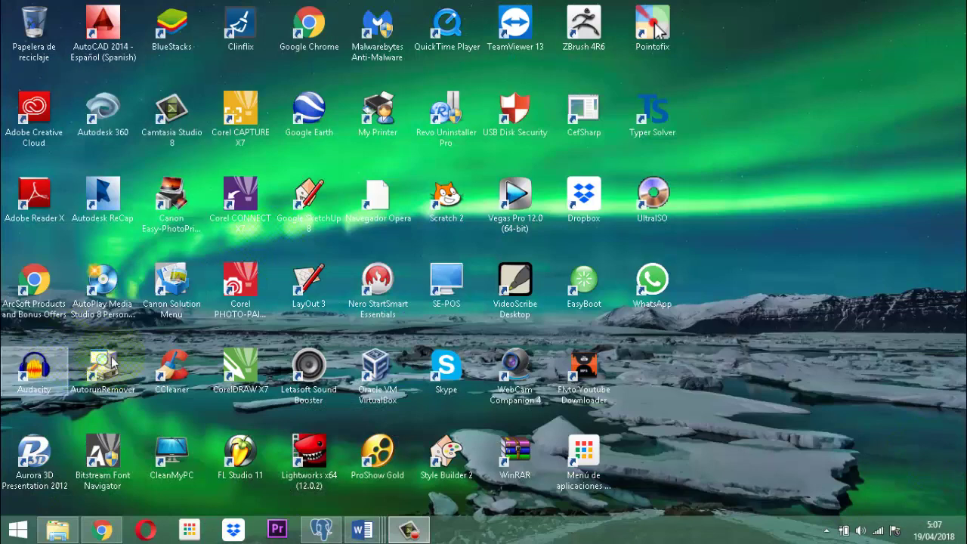
# Bring the Word document 'material para curso grupo 2' to the front from the taskbar.
pyautogui.click(360, 531)
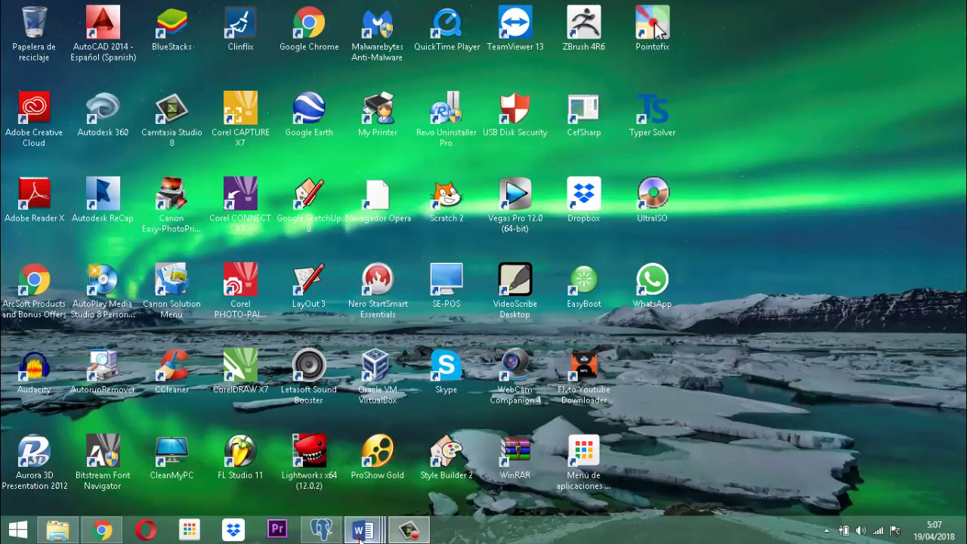
pyautogui.click(257, 476)
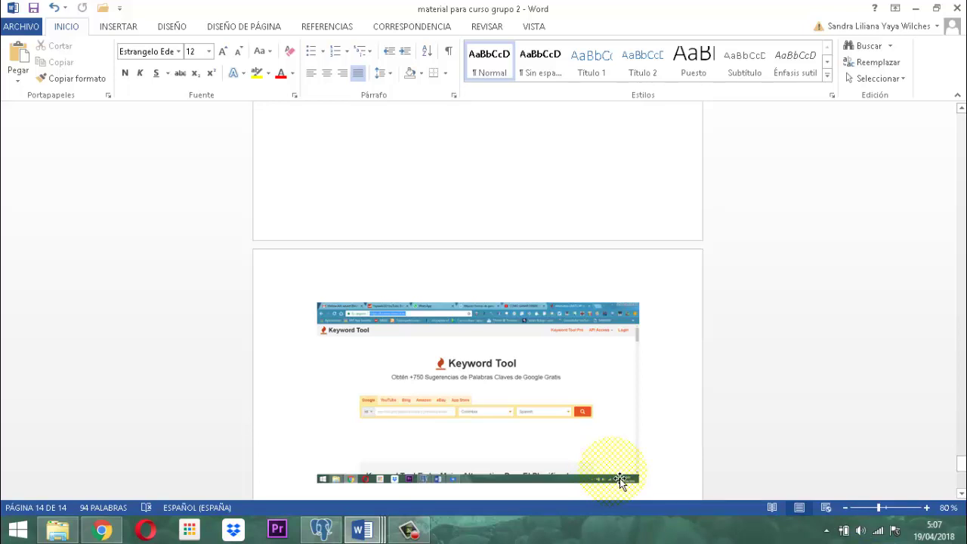
# Return to page 1 and scroll through the enlarged Facebook post screenshot.
pyautogui.hotkey('ctrl', 'Home')
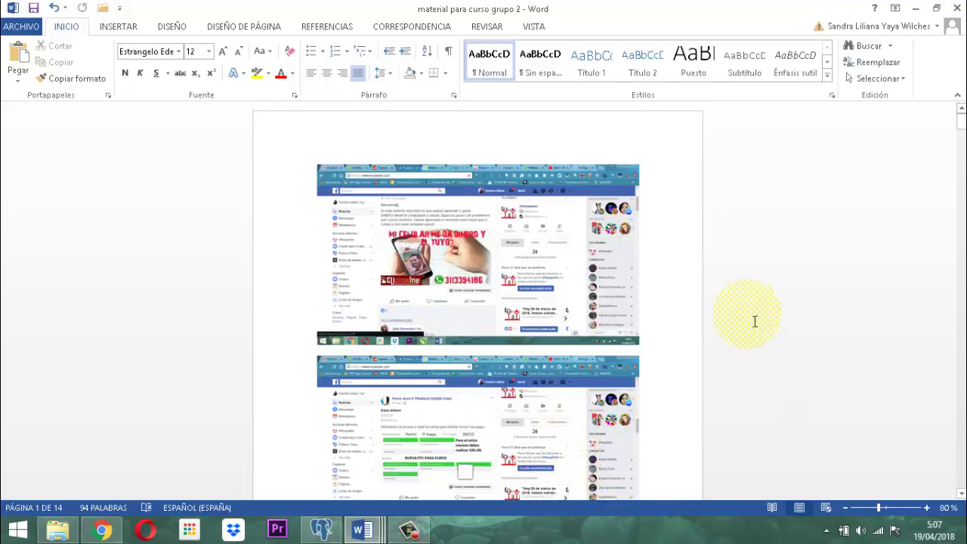
pyautogui.keyDown('ctrl'); pyautogui.scroll(7, 753, 321); pyautogui.keyUp('ctrl')
pyautogui.keyDown('ctrl'); pyautogui.scroll(4, 760, 326); pyautogui.keyUp('ctrl')
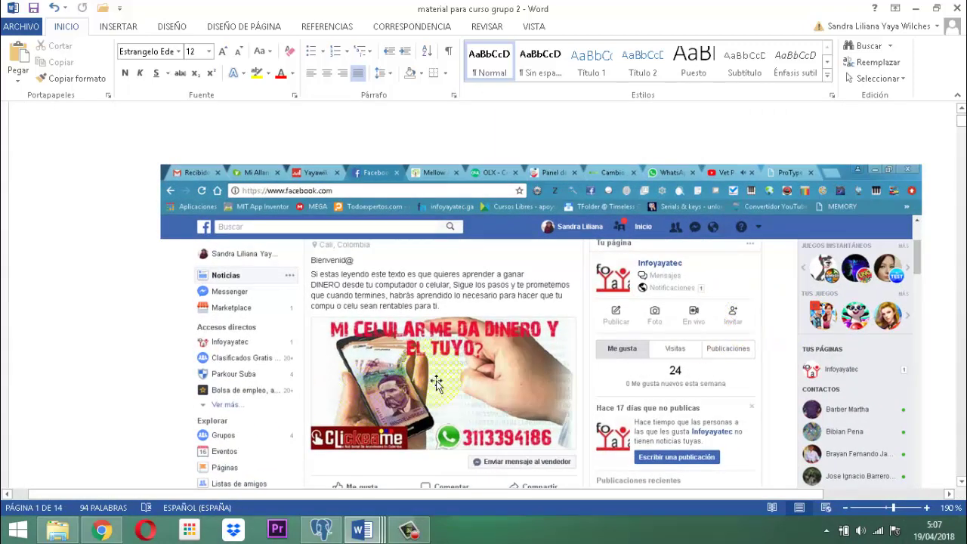
pyautogui.scroll(-3, 442, 365)
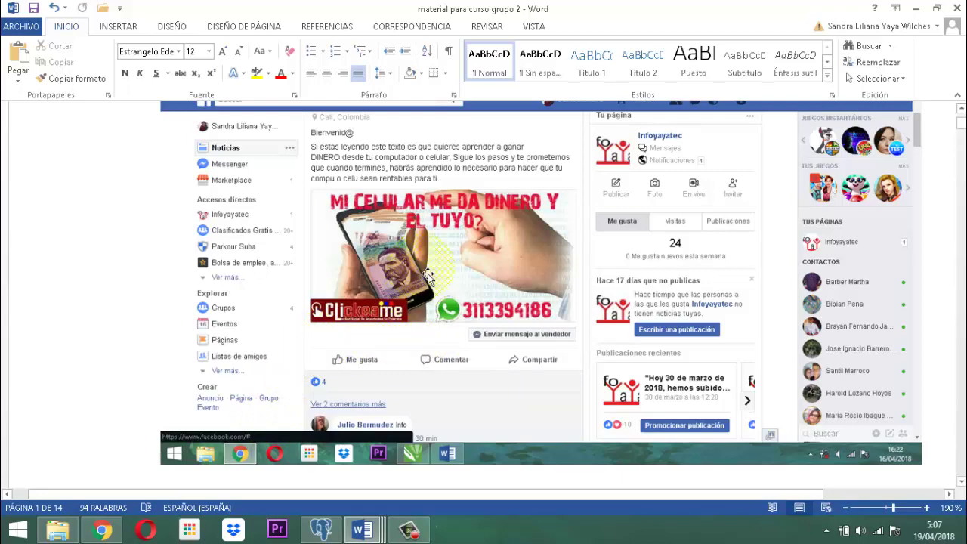
pyautogui.scroll(1, 428, 261)
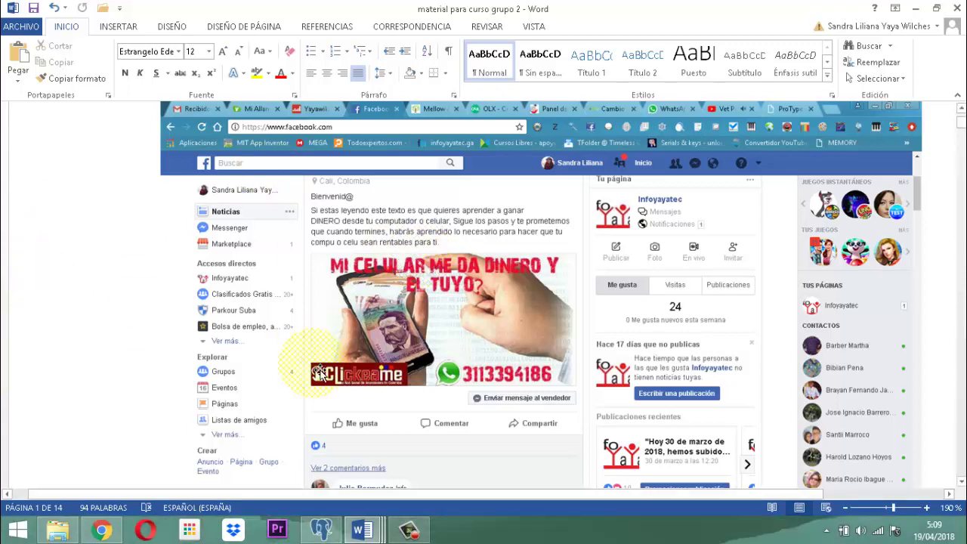
pyautogui.moveTo(109, 535)
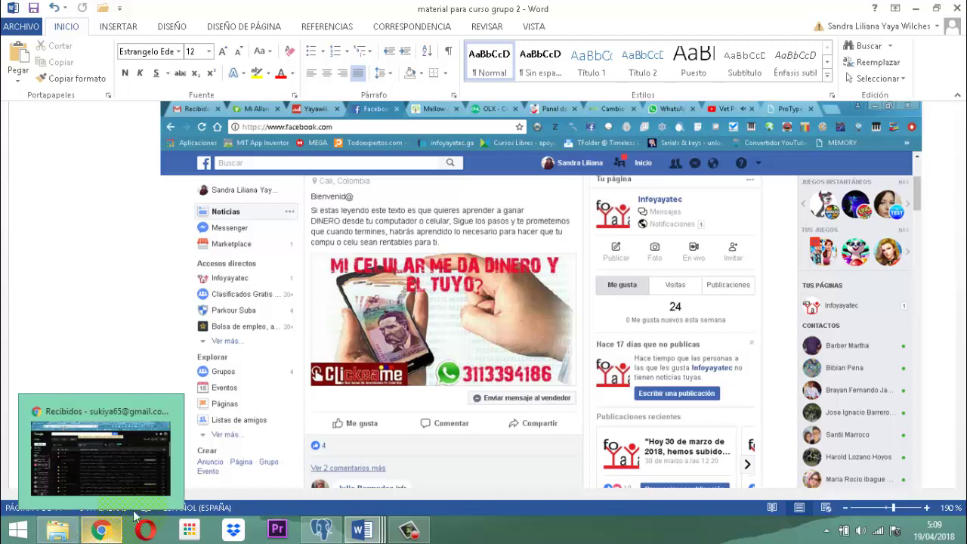
# Switch to the Gmail inbox in Chrome and open Google Contacts from the app switcher.
pyautogui.click(483, 398)
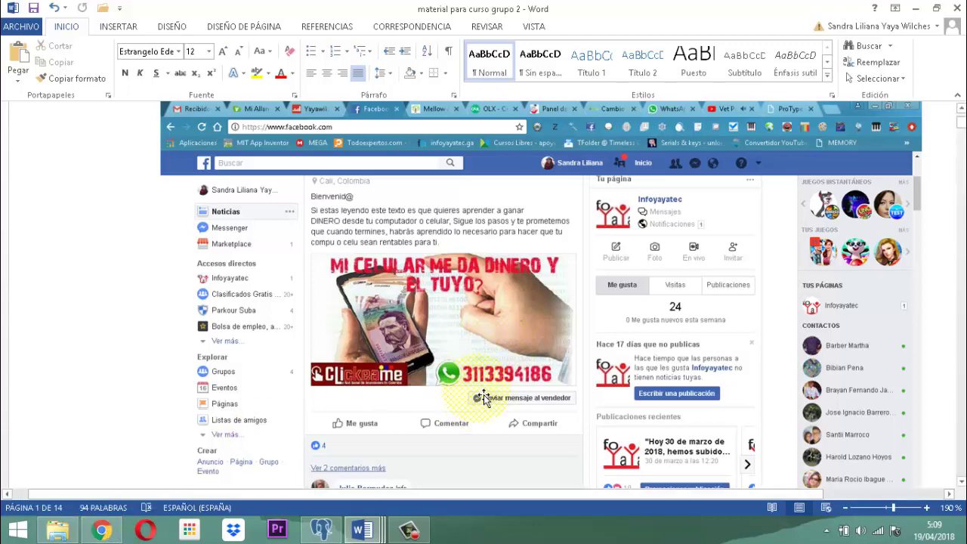
pyautogui.click(99, 533)
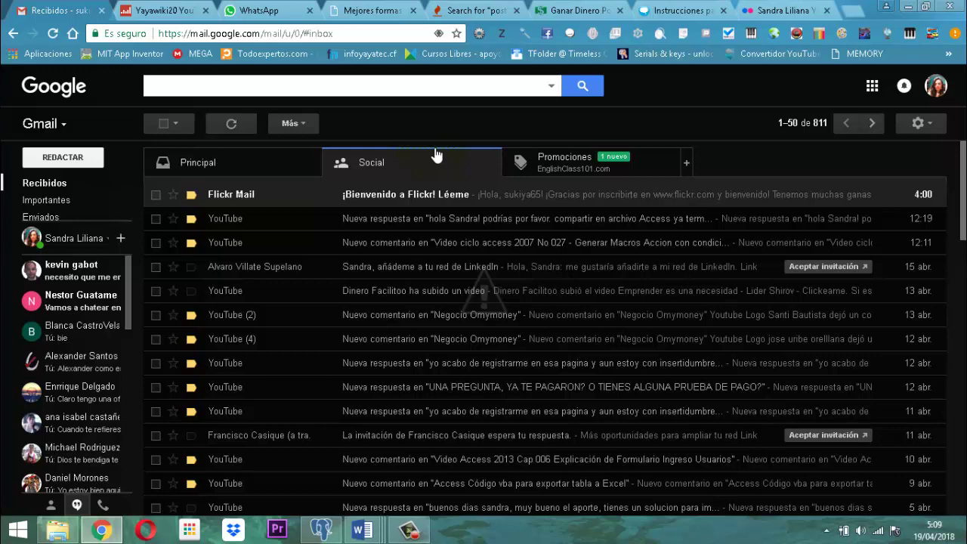
pyautogui.click(66, 126)
pyautogui.click(71, 169)
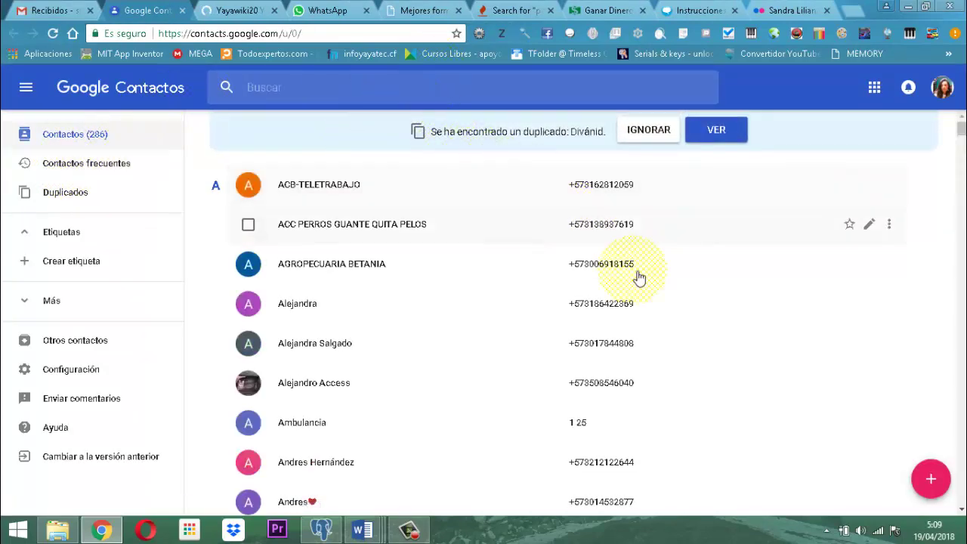
pyautogui.click(942, 487)
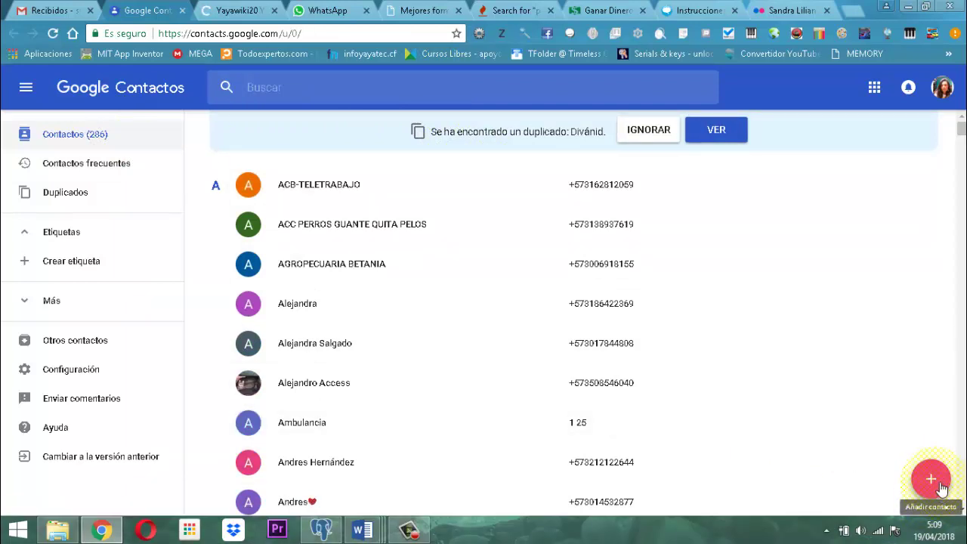
# Start a new contact named 'OFERTA CLICKEAME INICIAR' and move to its phone field.
pyautogui.click(941, 487)
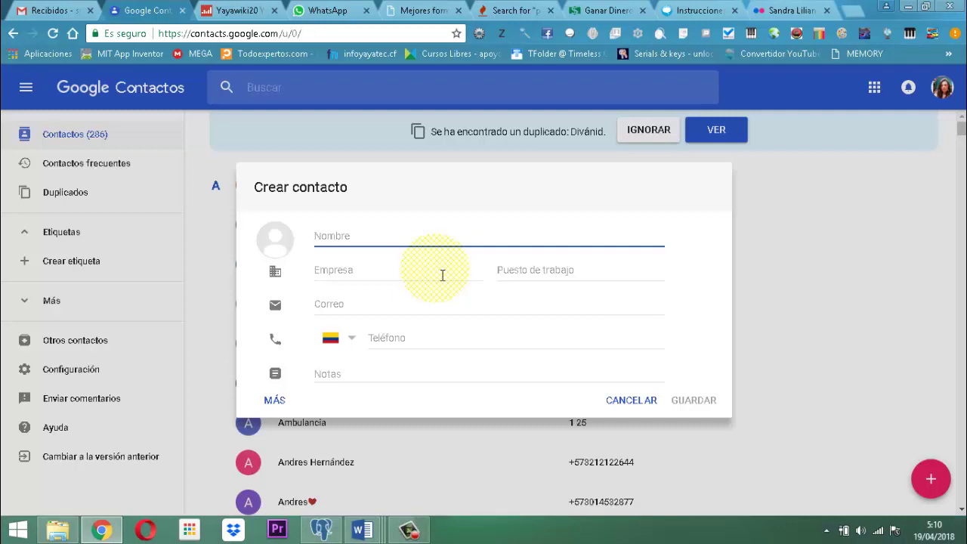
pyautogui.write('el')
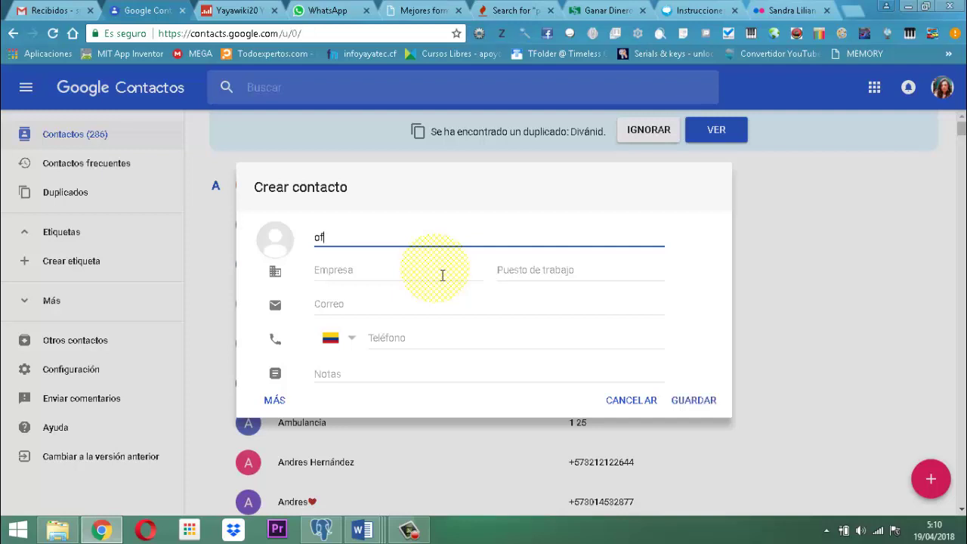
pyautogui.press('BackSpace')
pyautogui.press('BackSpace')
pyautogui.write('OFE')
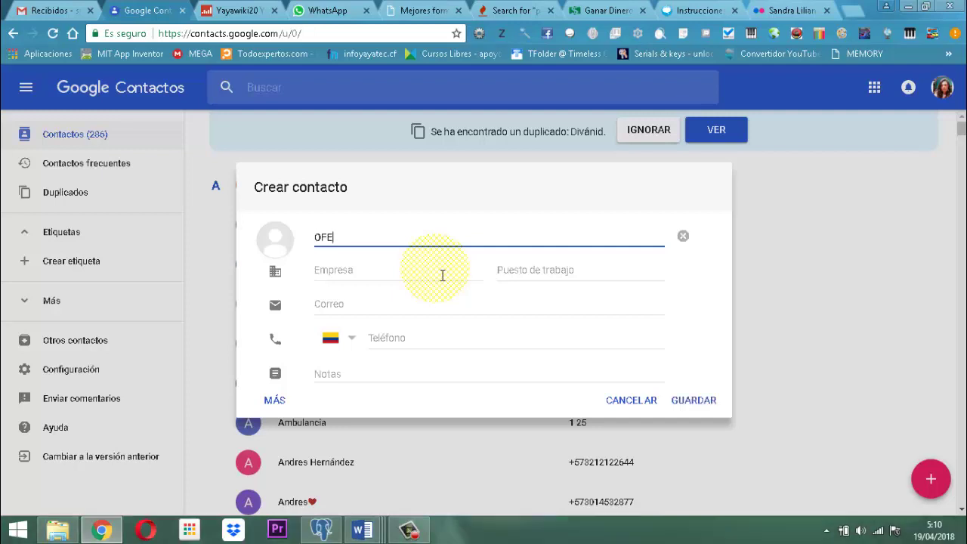
pyautogui.write('RTA CLICKEAME')
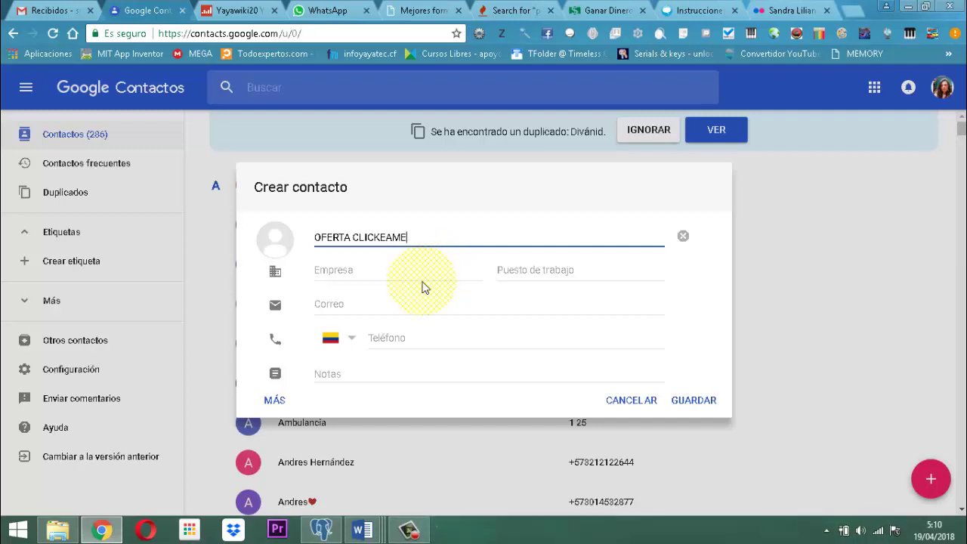
pyautogui.write('INICIAR')
pyautogui.click(394, 339)
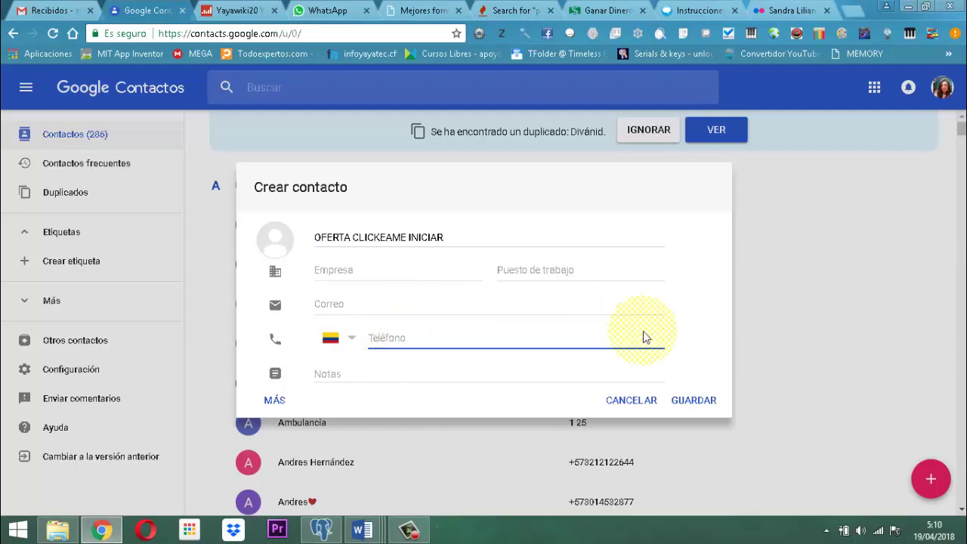
pyautogui.click(362, 529)
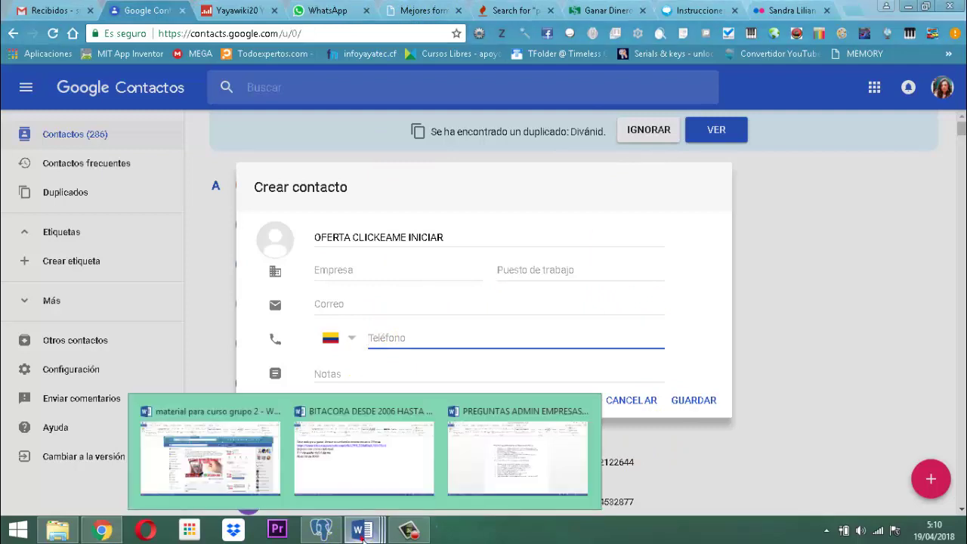
# Enter the contact's phone number, checking it against the Word course document.
pyautogui.click(235, 412)
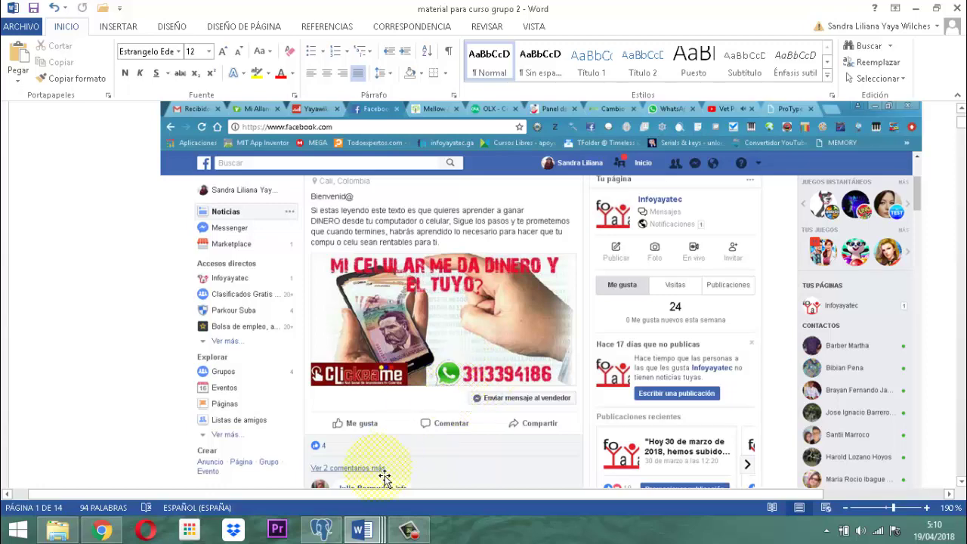
pyautogui.hotkey('alt', 'Tab')
pyautogui.hotkey('alt', 'Tab')
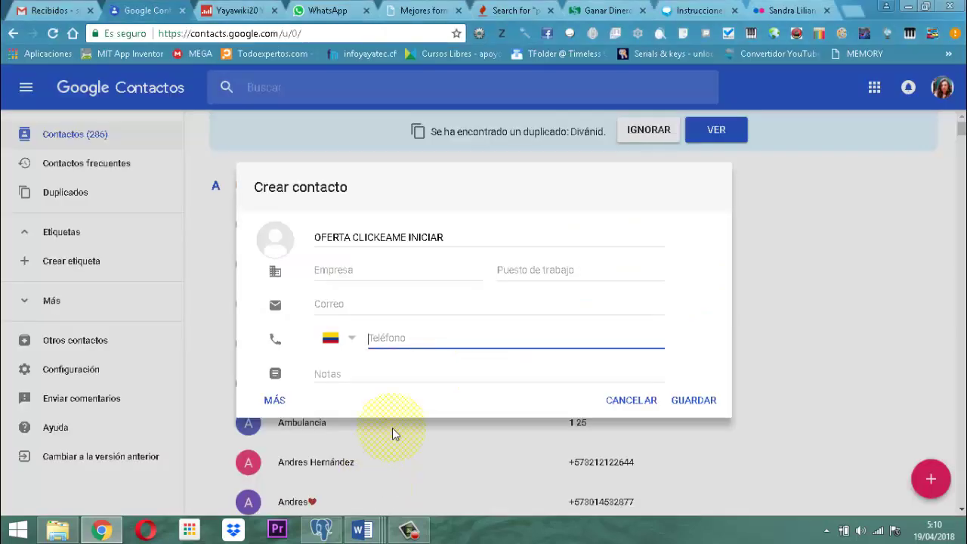
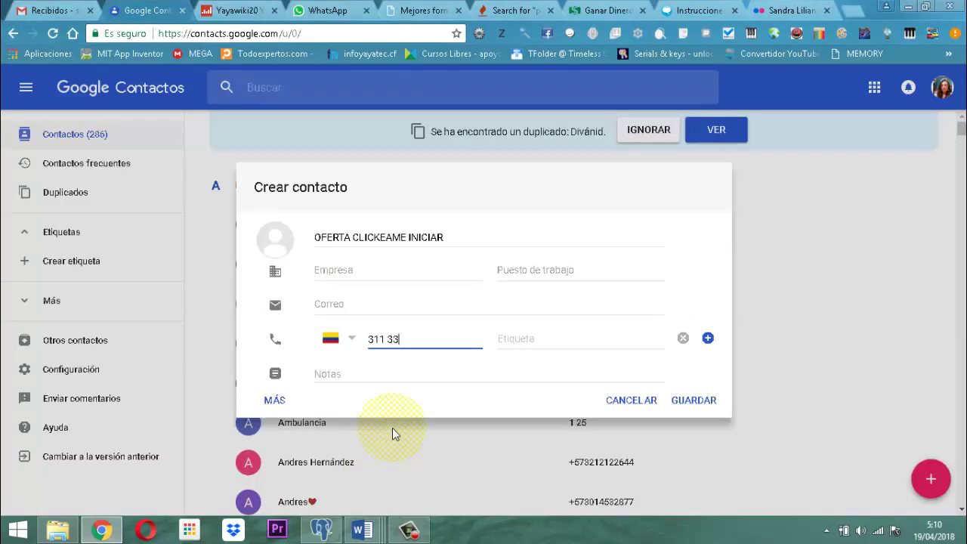
pyautogui.hotkey('alt', 'Tab')
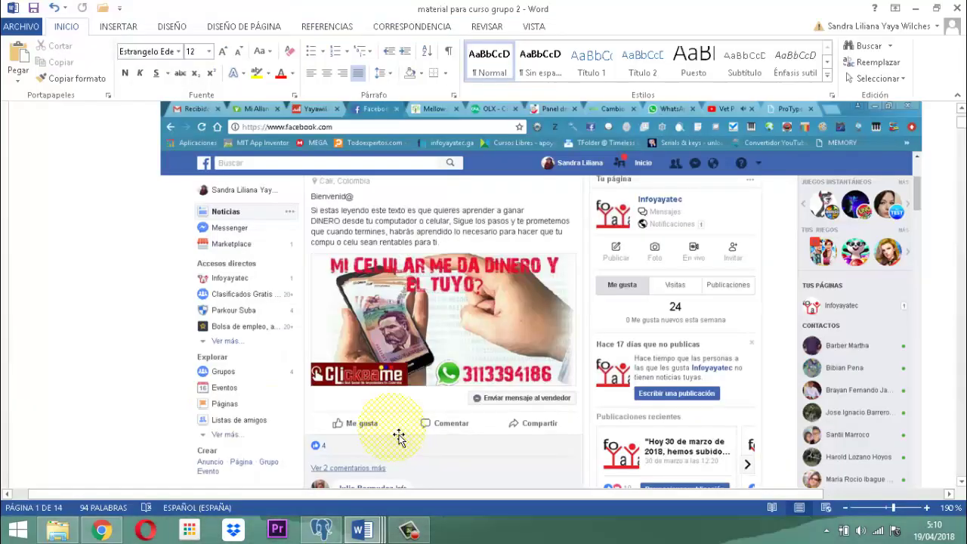
pyautogui.hotkey('alt', 'Tab')
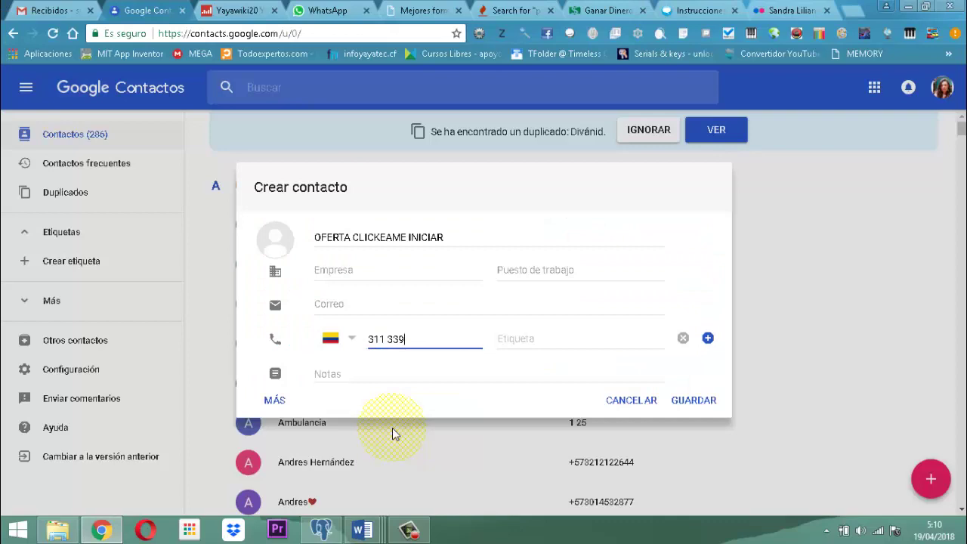
# Add the note 'Este anuncio estaba posteado en Facebook en un grupo de empleos' and save the contact.
pyautogui.click(349, 378)
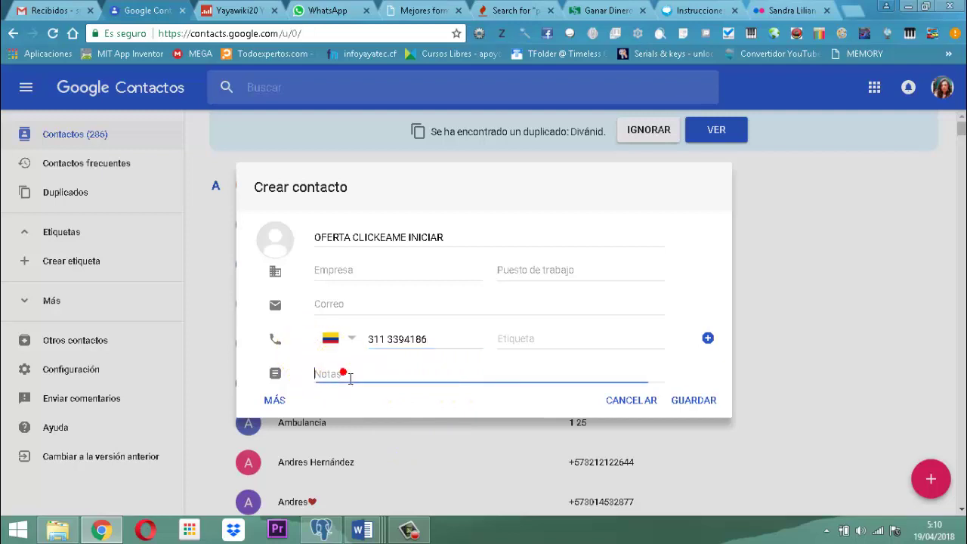
pyautogui.write('E')
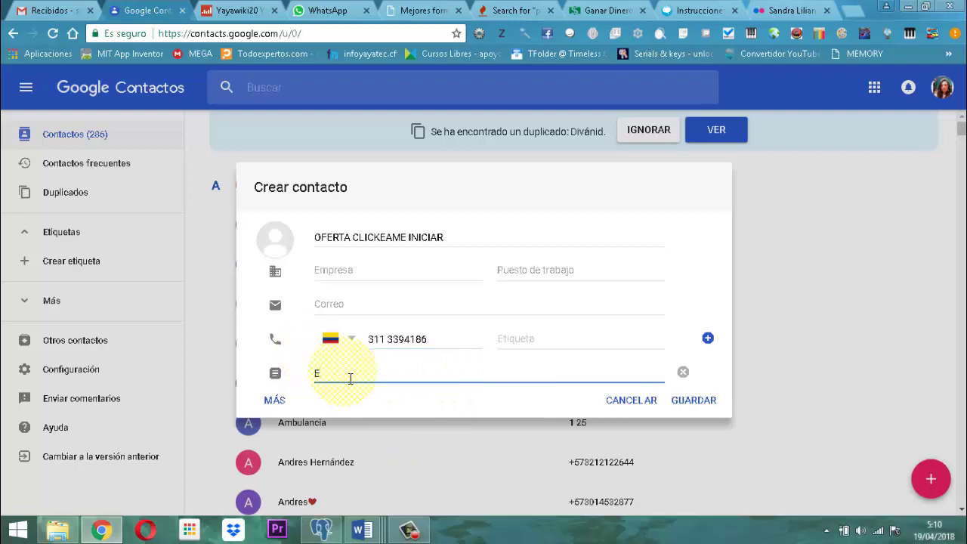
pyautogui.write('ste anuncio estaba posteado')
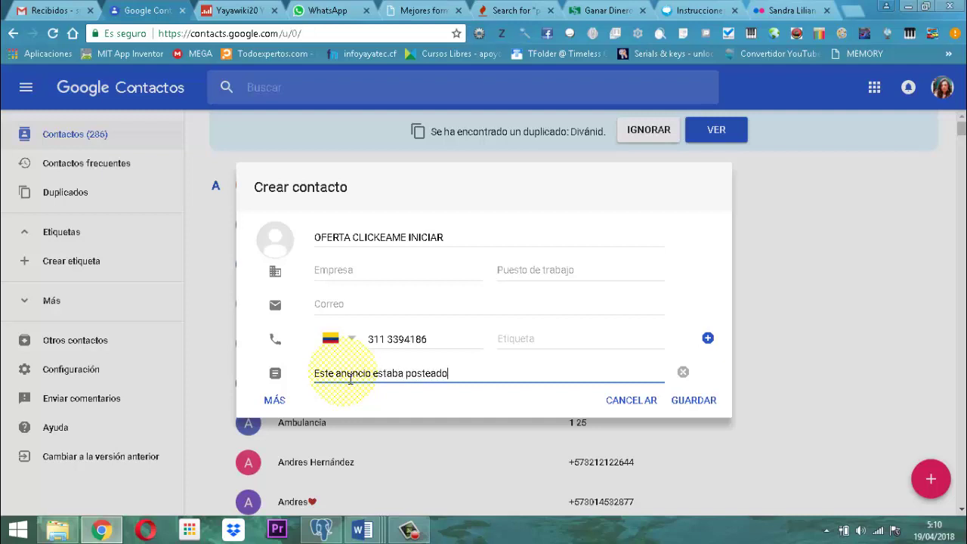
pyautogui.write(' en Facebook en un')
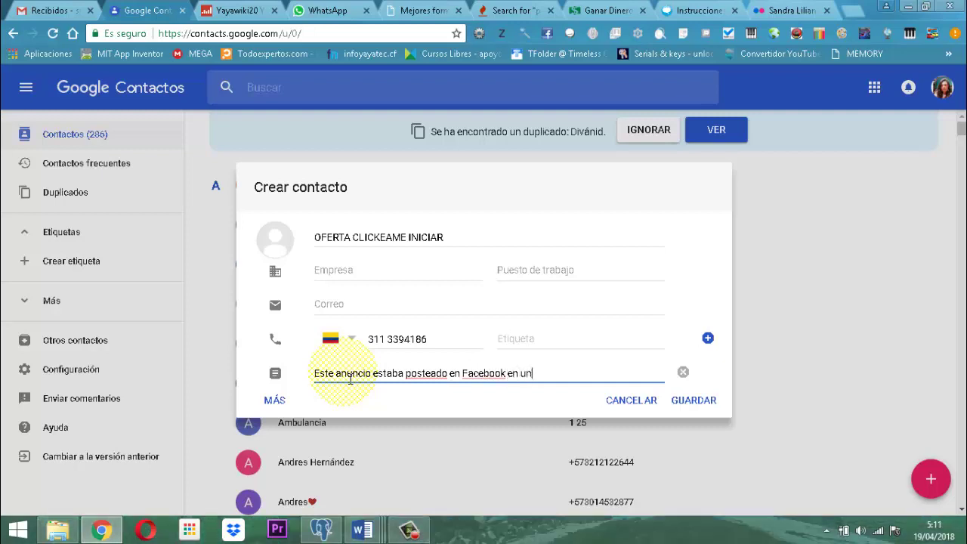
pyautogui.write(' grupo de empleos')
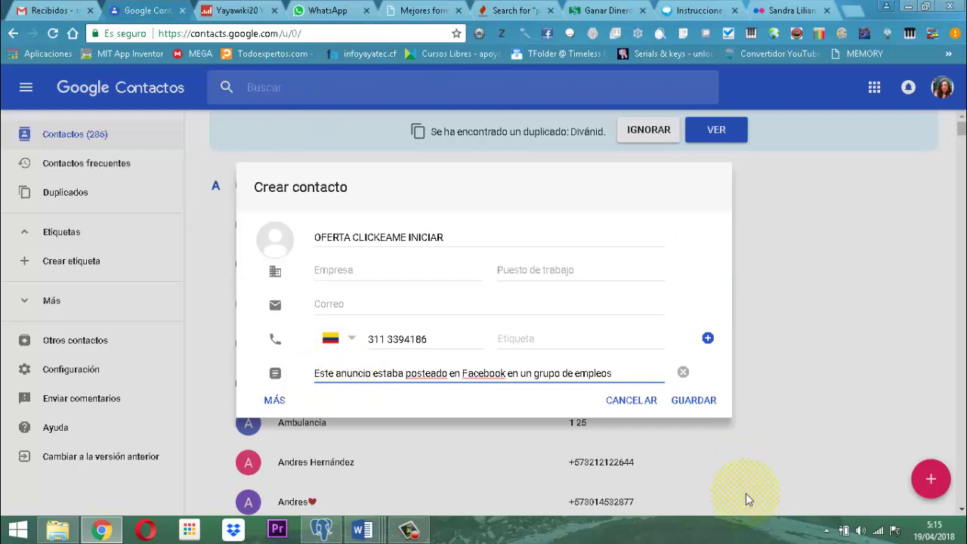
pyautogui.click(702, 403)
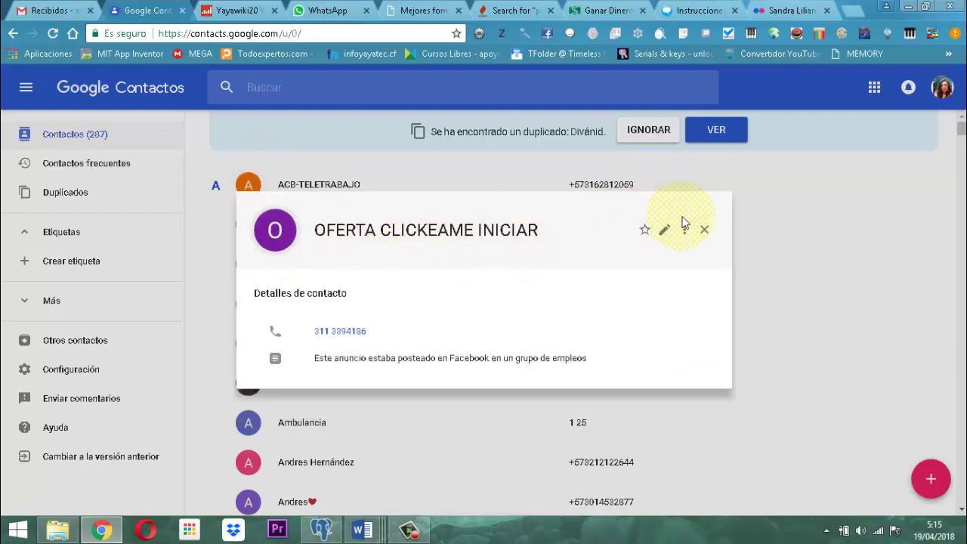
# Close the new contact's card and switch to the WhatsApp Web tab.
pyautogui.click(704, 230)
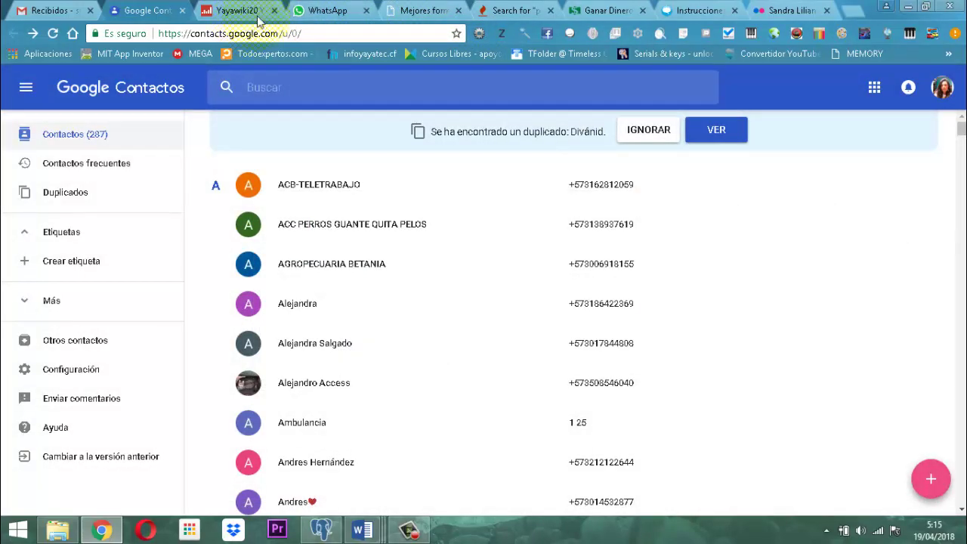
pyautogui.click(318, 14)
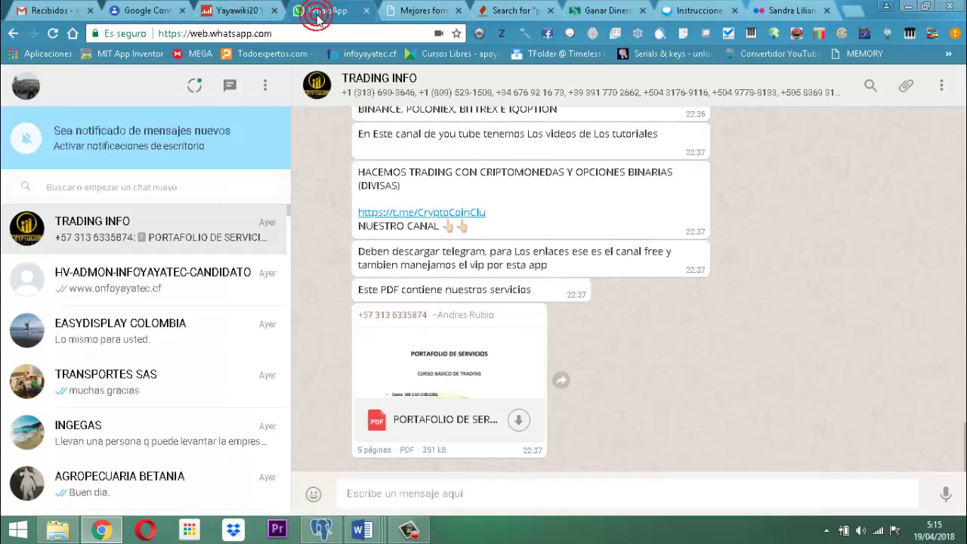
# Search WhatsApp Web for the contact's phone number, fix its last digit, and open the OFERTA CLICKEAME INICIAR chat.
pyautogui.click(116, 187)
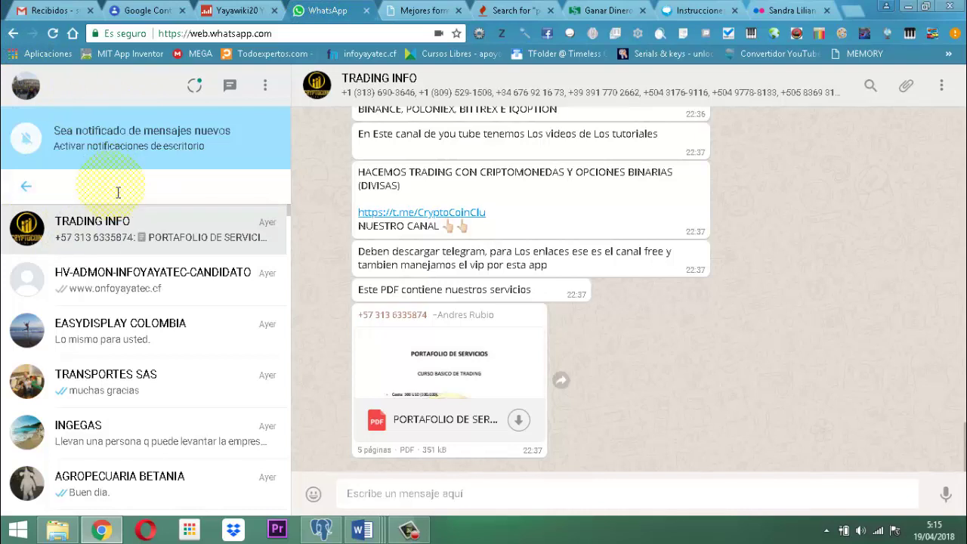
pyautogui.write('3')
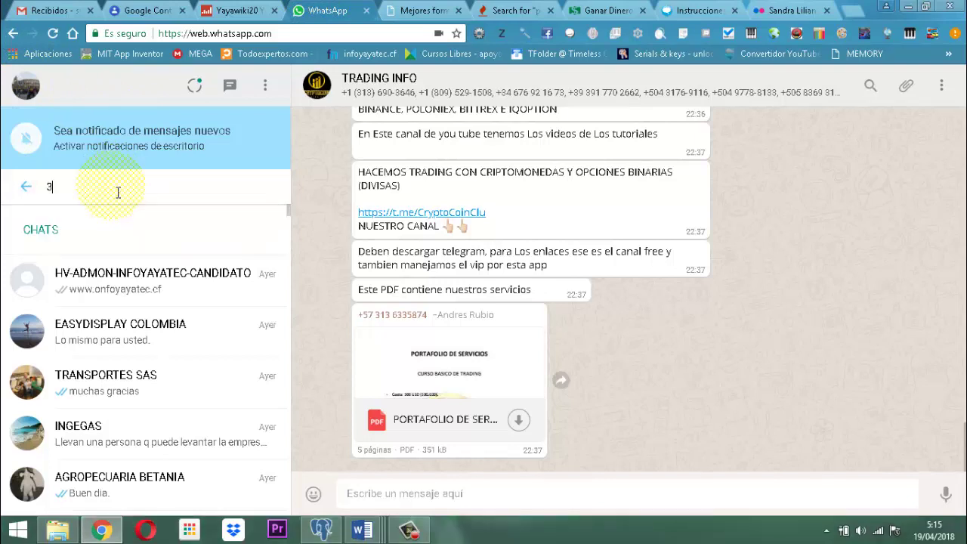
pyautogui.write('113')
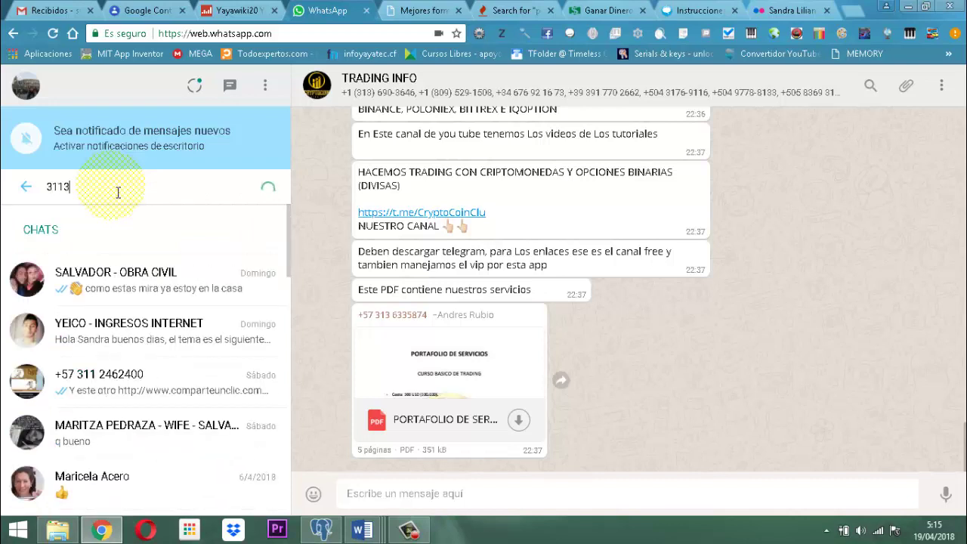
pyautogui.write('38')
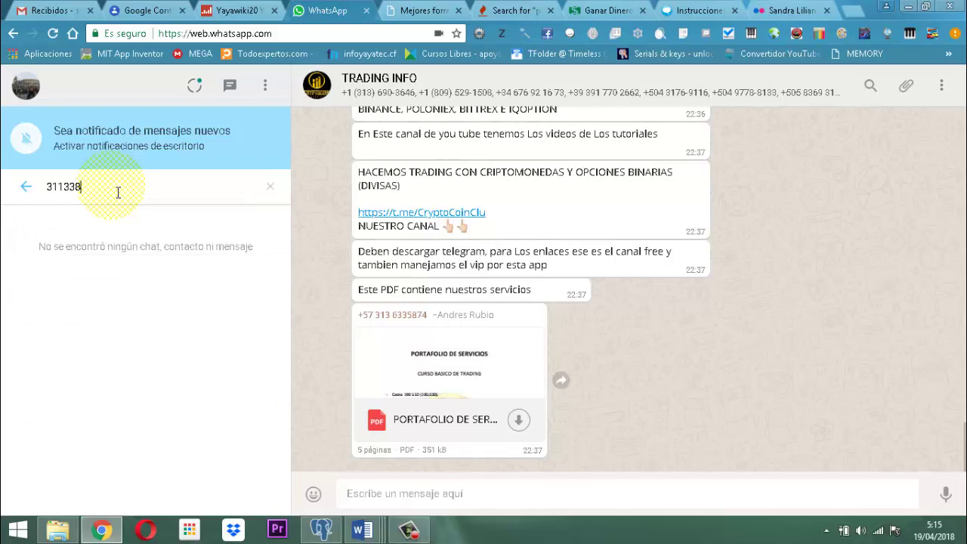
pyautogui.hotkey('alt', 'Tab')
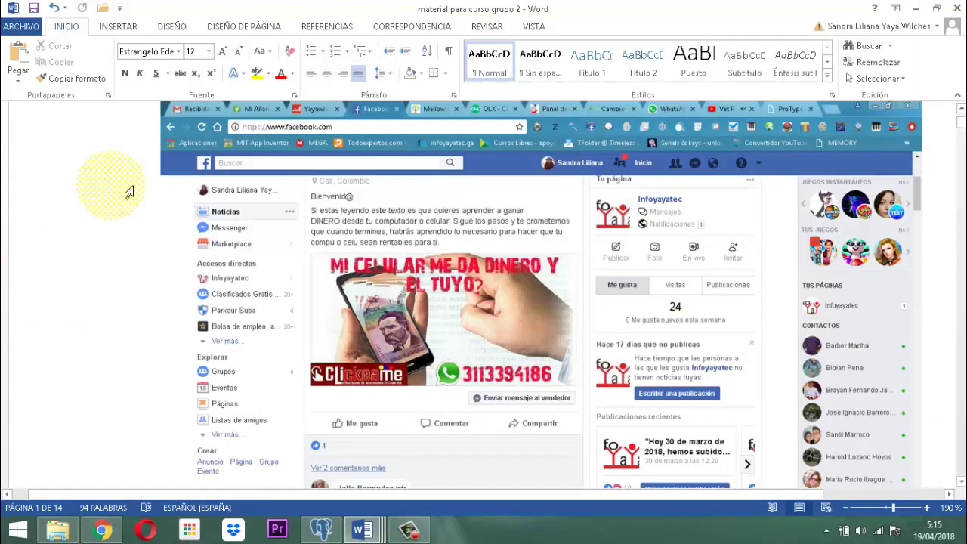
pyautogui.hotkey('alt', 'Tab')
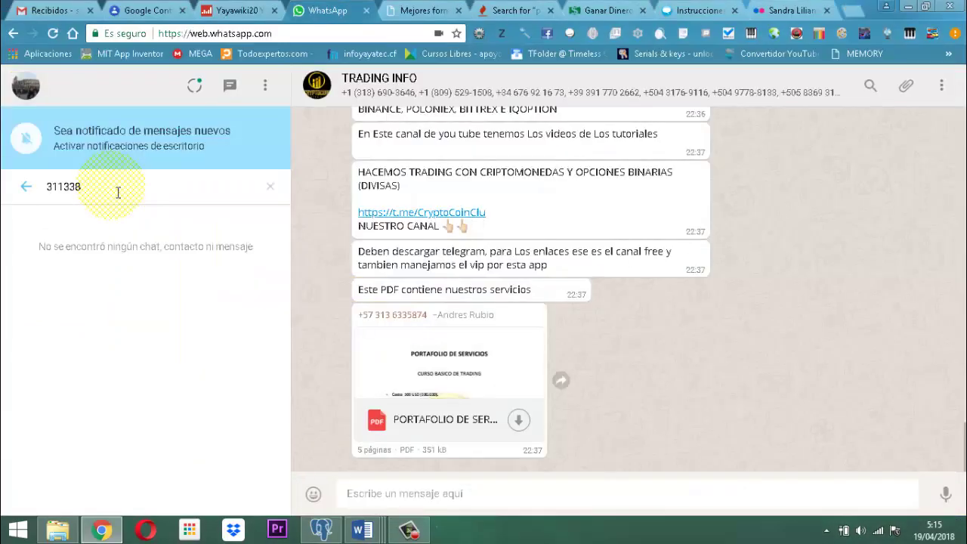
pyautogui.press('BackSpace')
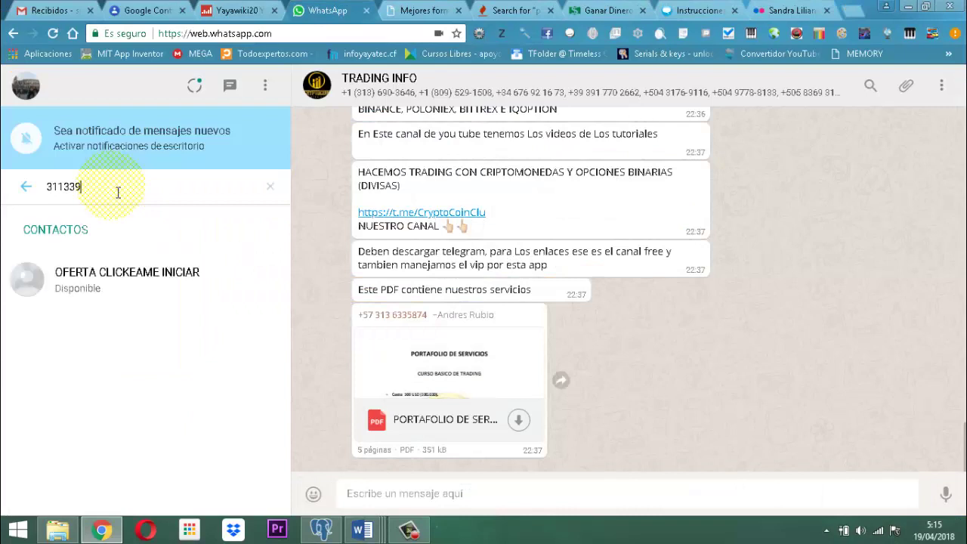
pyautogui.write('9')
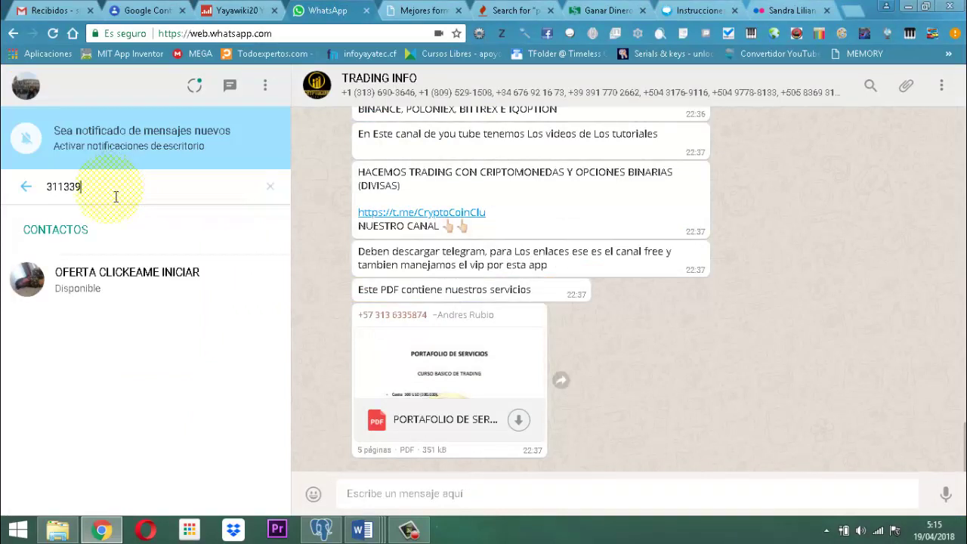
pyautogui.click(121, 277)
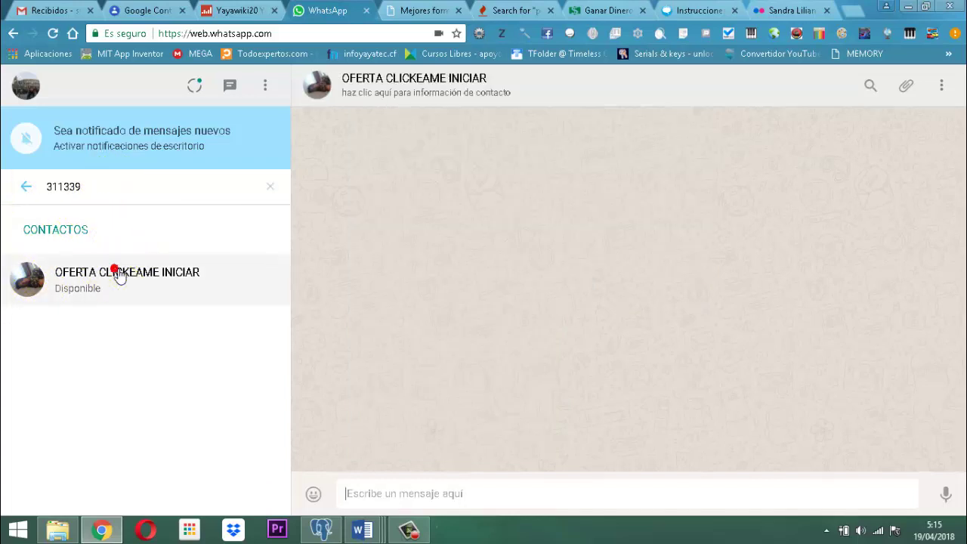
pyautogui.click(394, 503)
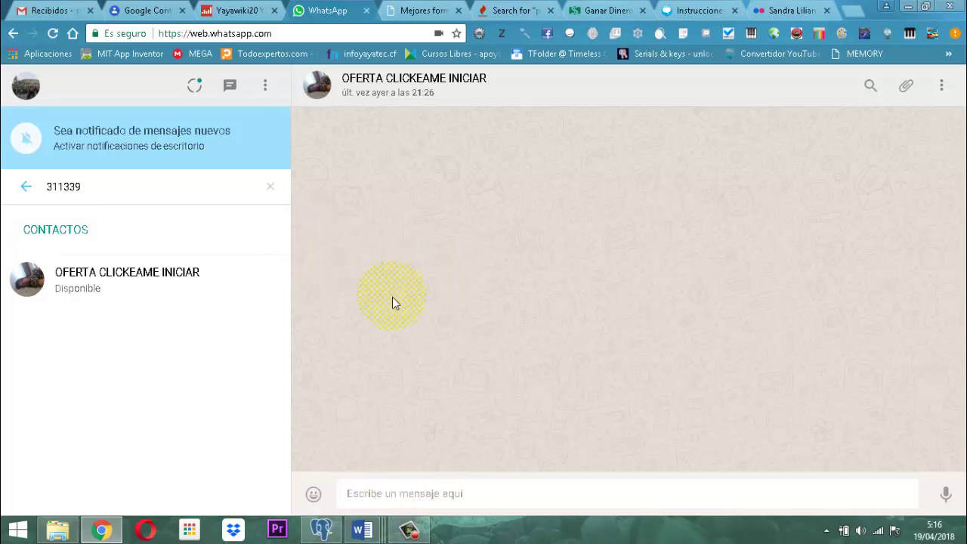
# Minimize Chrome and Word to reveal the Windows desktop.
pyautogui.click(909, 8)
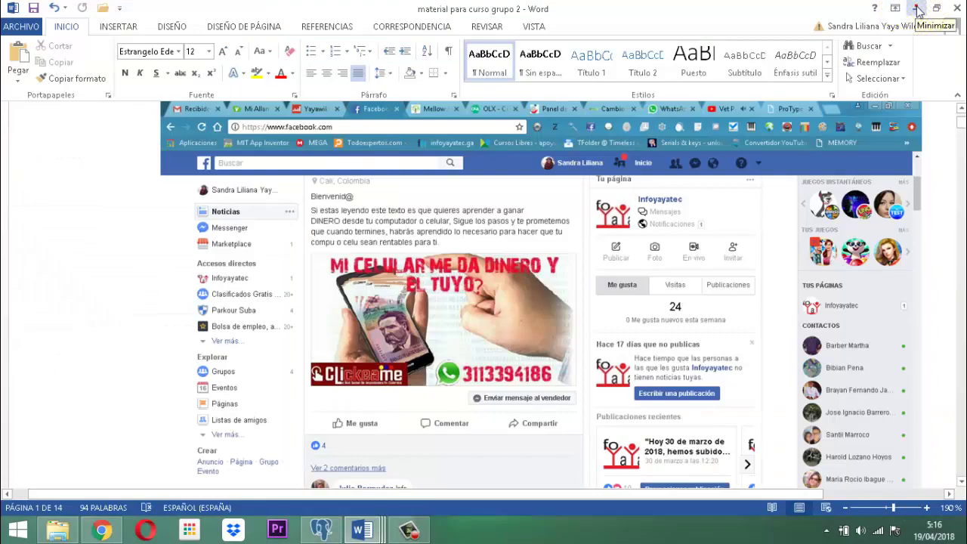
pyautogui.click(916, 9)
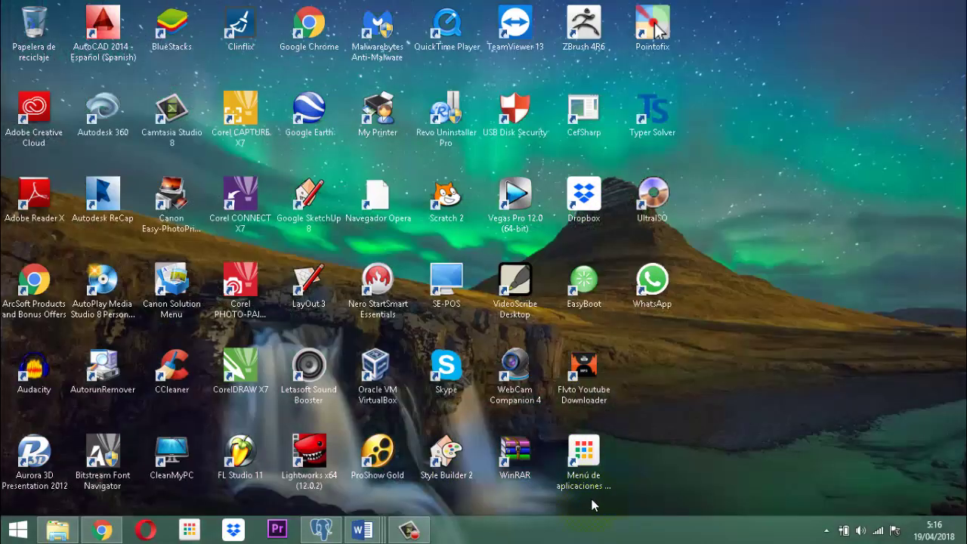
# Launch Pointofix and start its annotation mode over WhatsApp Web.
pyautogui.doubleClick(661, 36)
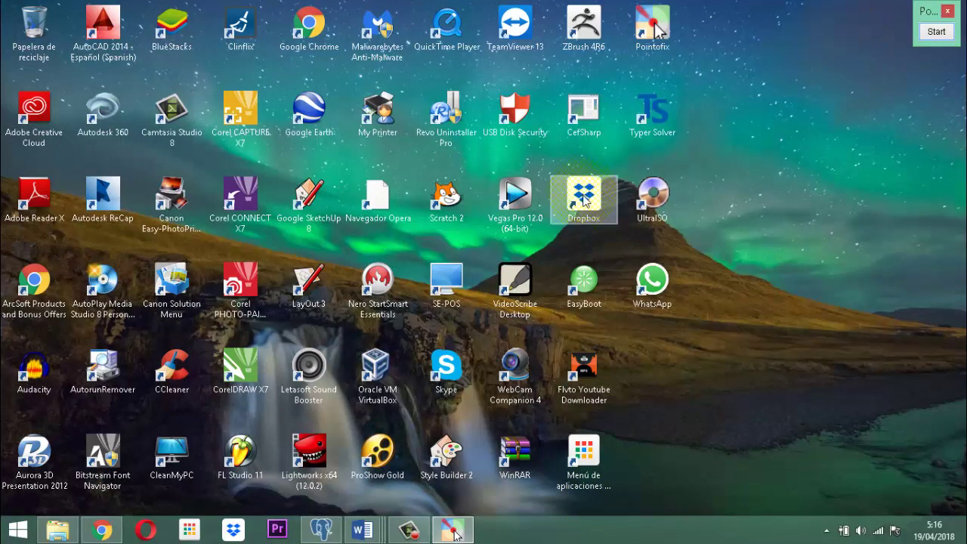
pyautogui.hotkey('alt', 'Tab')
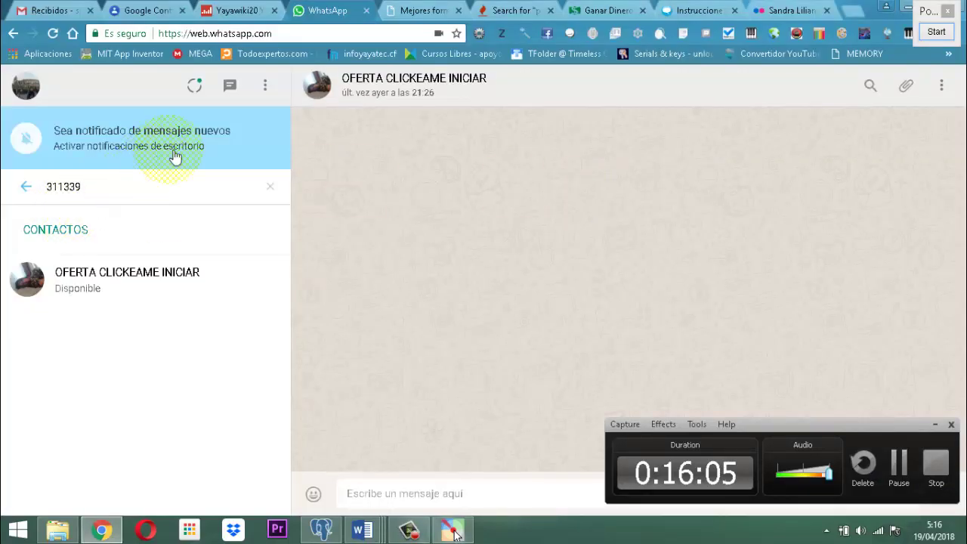
pyautogui.click(936, 33)
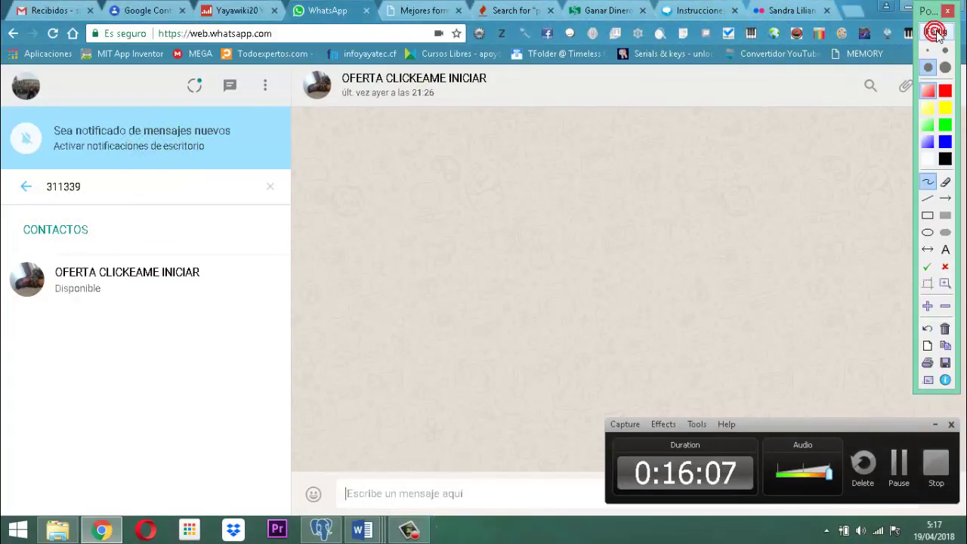
# Magnify the screen to 400%, inspect the address bar, then exit the magnified view.
pyautogui.click(927, 306)
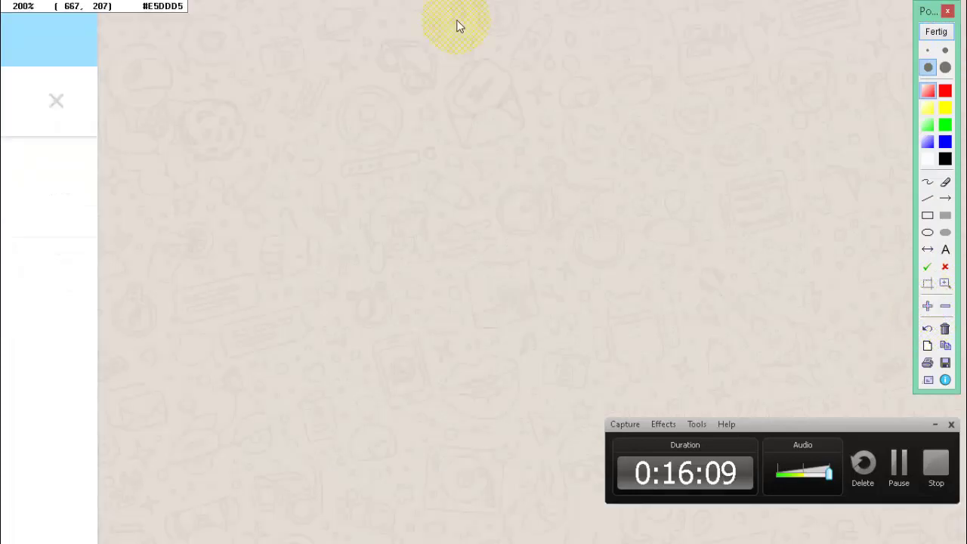
pyautogui.scroll(3, 439, 55)
pyautogui.scroll(-1, 439, 54)
pyautogui.scroll(-3, 443, 60)
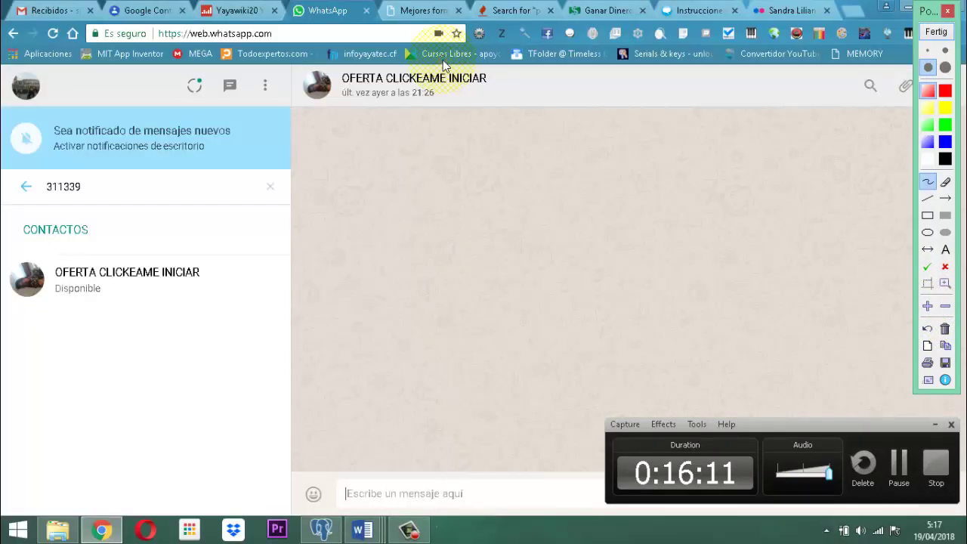
pyautogui.scroll(2, 234, 34)
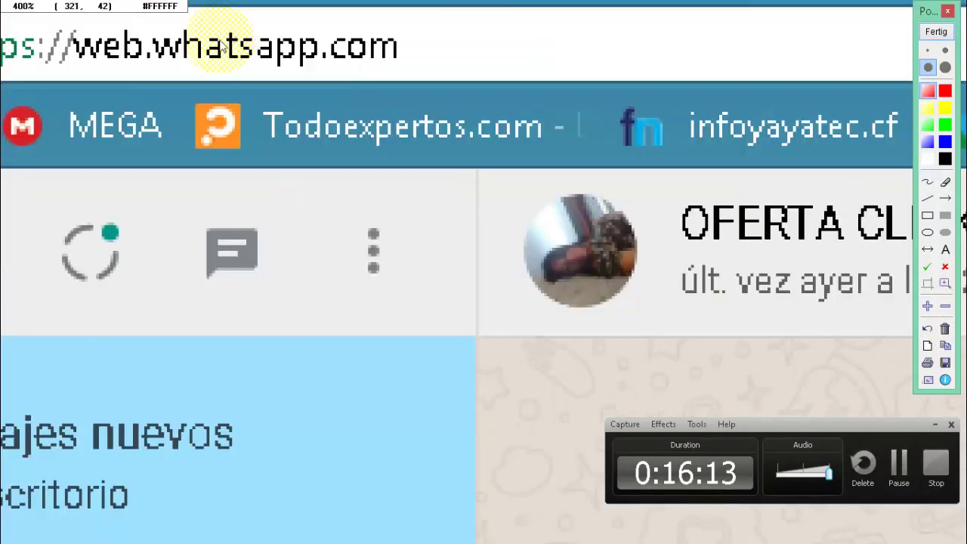
pyautogui.moveTo(179, 61); pyautogui.dragTo(404, 124)
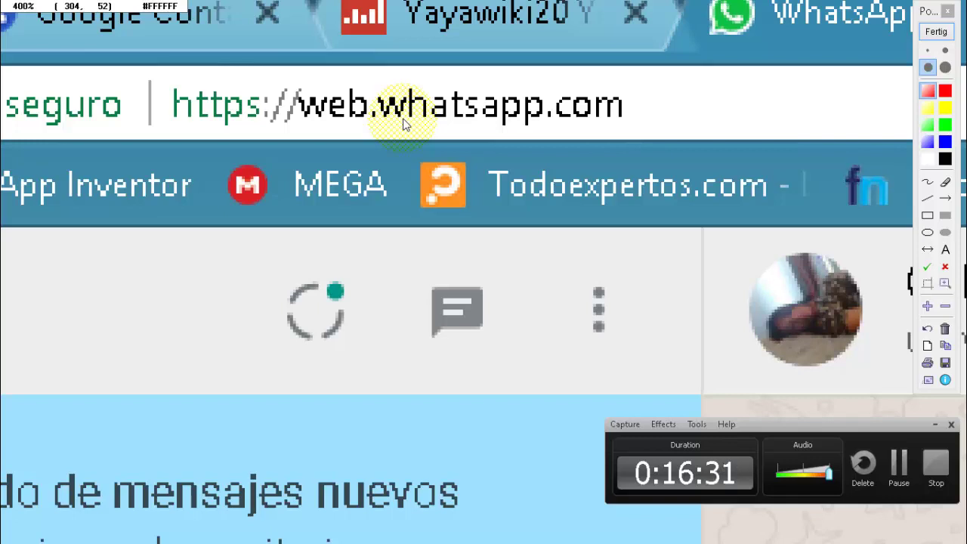
pyautogui.click(937, 31)
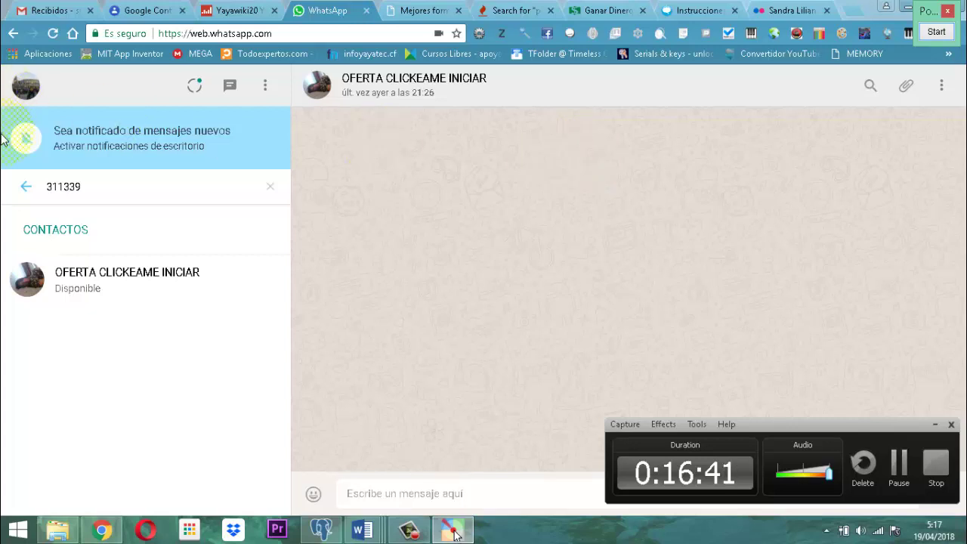
# Clear the WhatsApp contact search and bring 'material para curso grupo 2' back to the front.
pyautogui.click(94, 188)
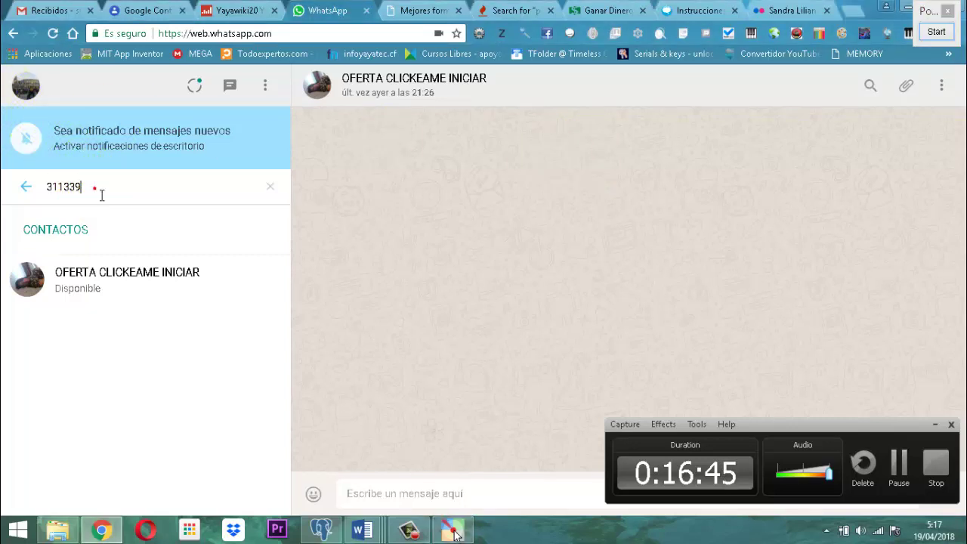
pyautogui.click(102, 196)
pyautogui.press('BackSpace')
pyautogui.press('BackSpace')
pyautogui.press('BackSpace')
pyautogui.press('BackSpace')
pyautogui.press('BackSpace')
pyautogui.press('BackSpace')
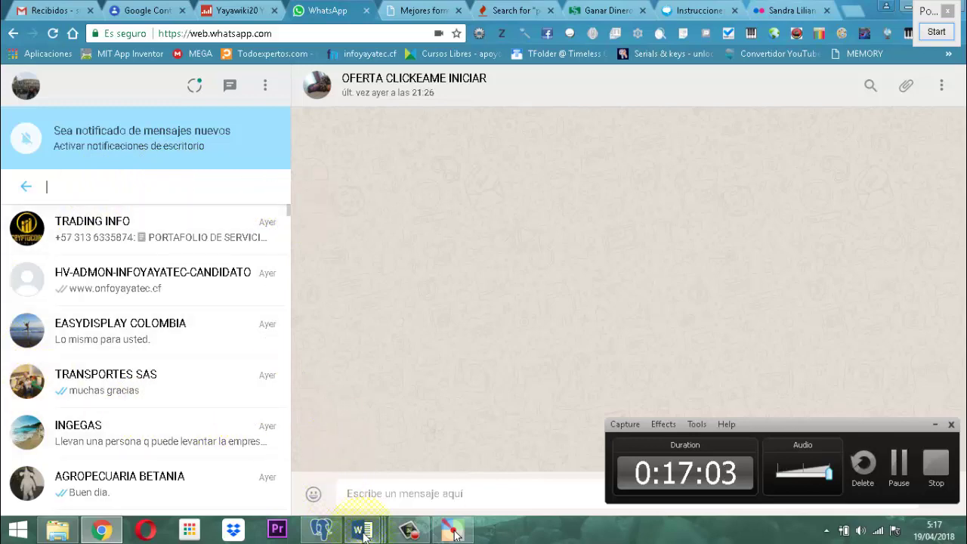
pyautogui.moveTo(365, 533)
pyautogui.click(236, 412)
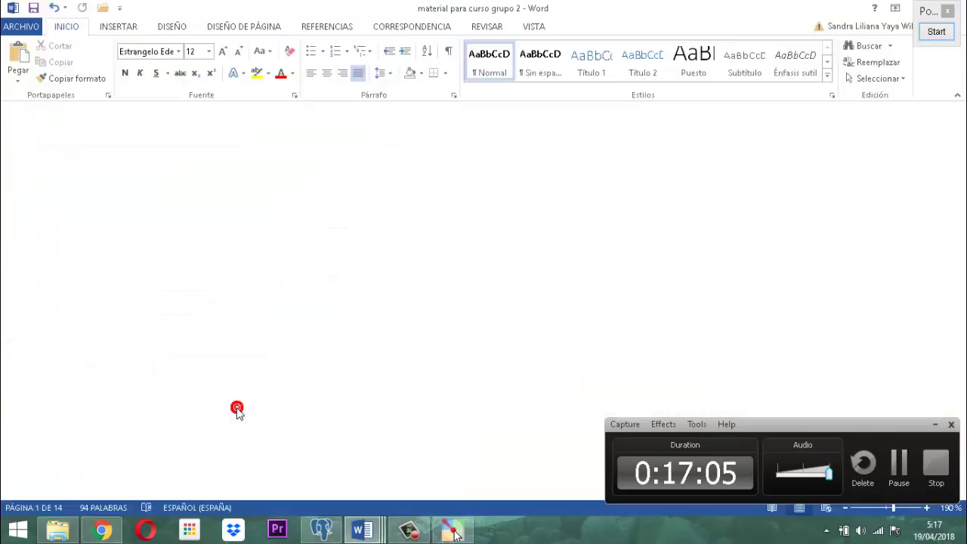
# Move the recorder panel off the document and scroll to the 'Gana dinero' Facebook screenshot.
pyautogui.click(935, 424)
pyautogui.scroll(-10, 455, 534)
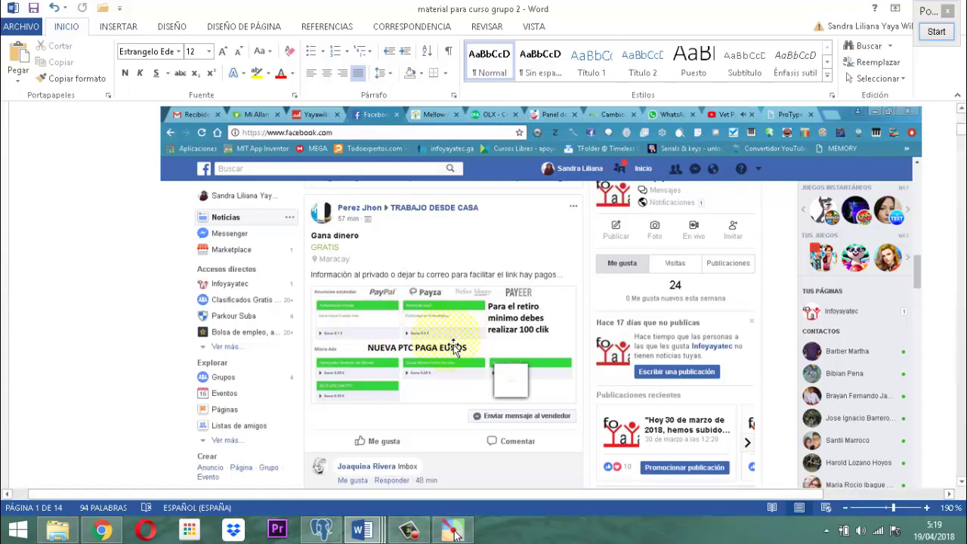
# Scroll past the 'Gana dinero' screenshot to the blank page area below it.
pyautogui.scroll(-2, 446, 344)
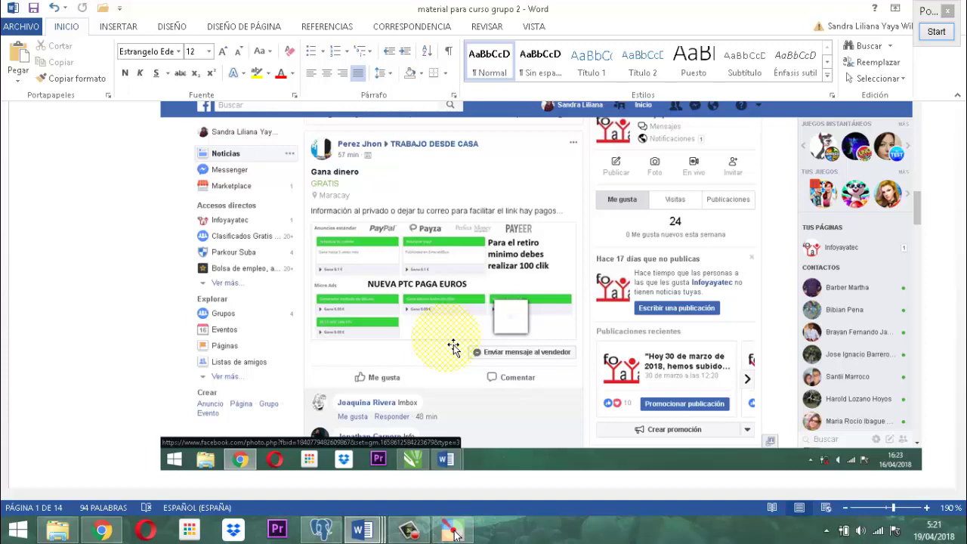
pyautogui.scroll(-8, 453, 346)
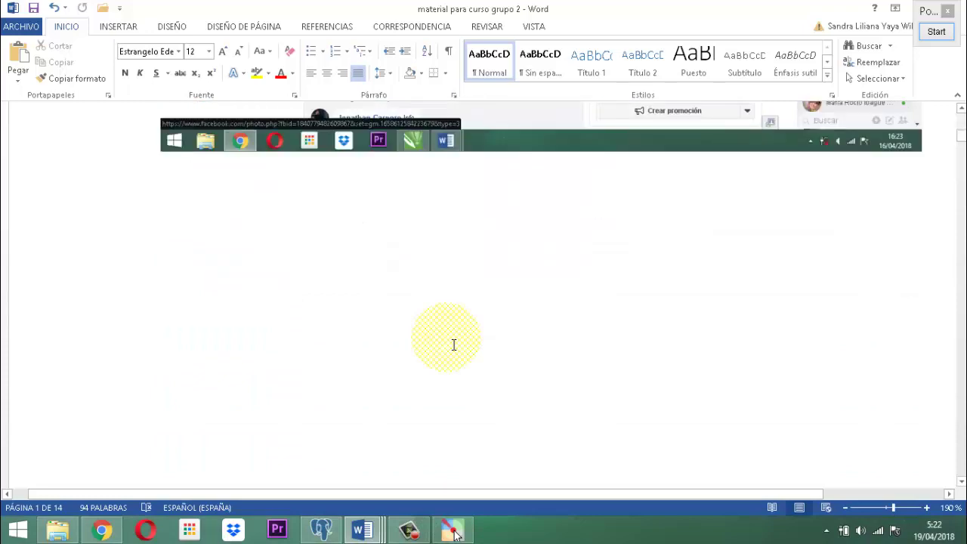
# Scroll down past the page break onto page 2 of 14.
pyautogui.scroll(-12, 453, 345)
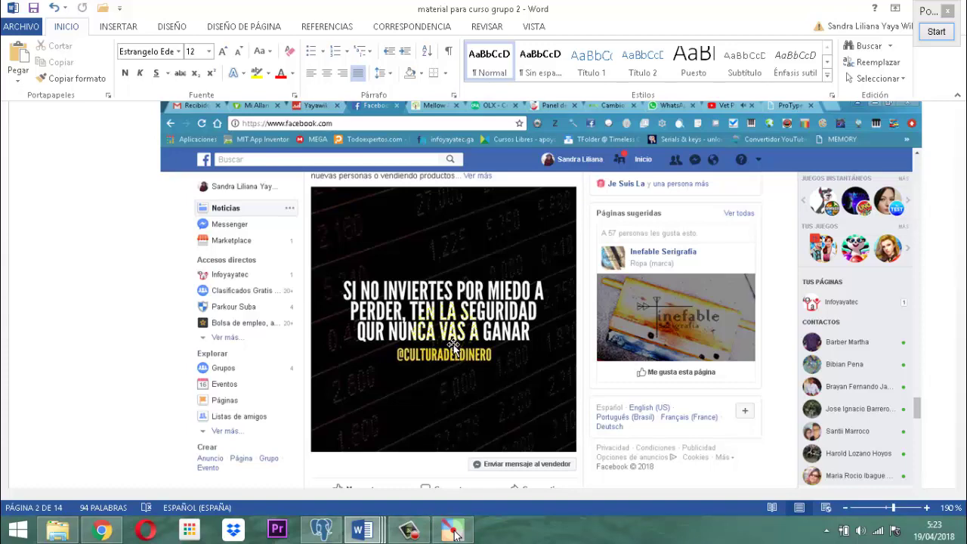
# Scroll down to the BillMo referral screenshot offering up to $10000.
pyautogui.scroll(-10, 453, 348)
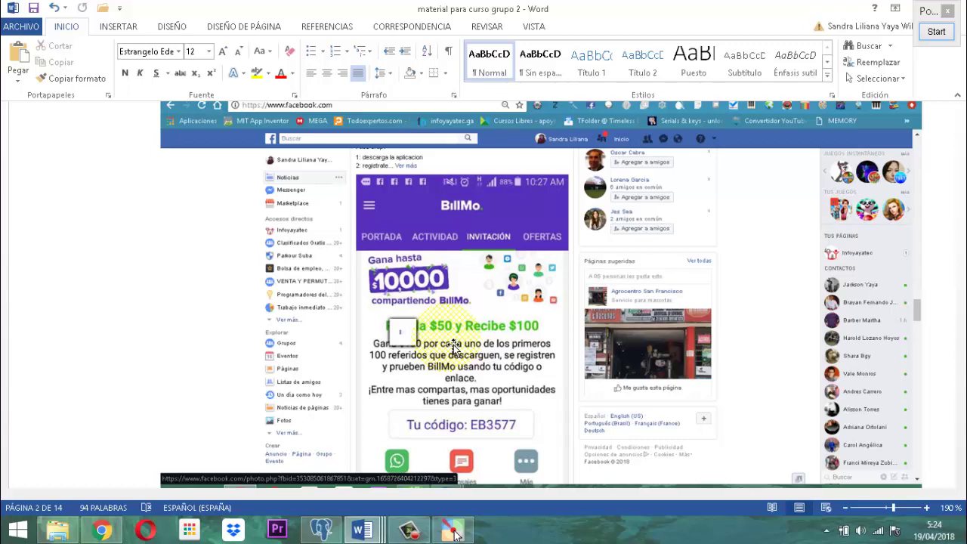
pyautogui.click(936, 32)
pyautogui.scroll(3, 283, 94)
pyautogui.scroll(-3, 582, 335)
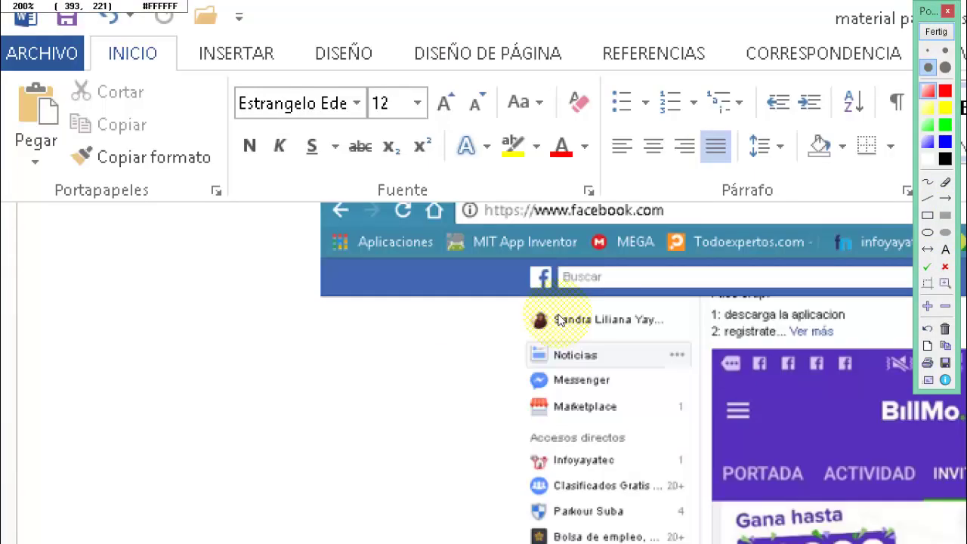
pyautogui.scroll(2, 471, 264)
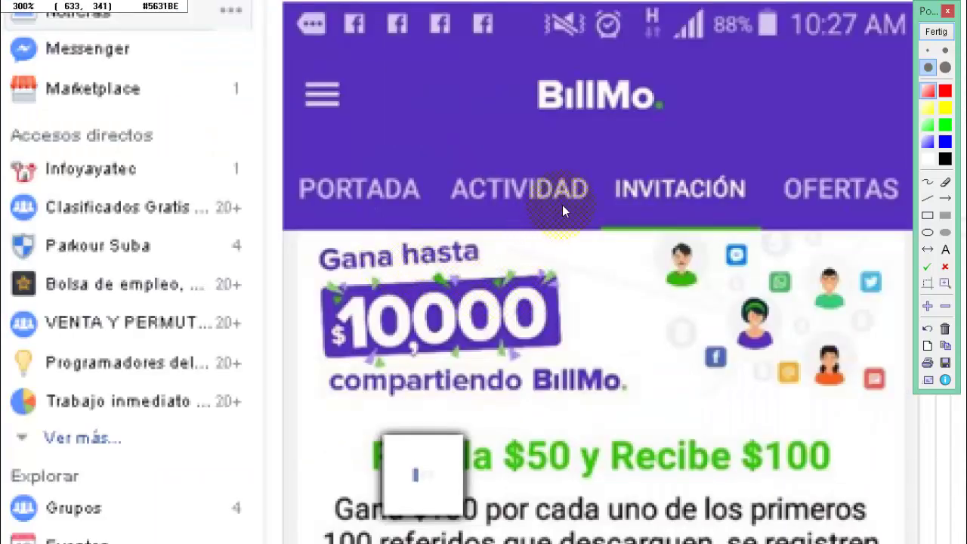
pyautogui.scroll(1, 562, 197)
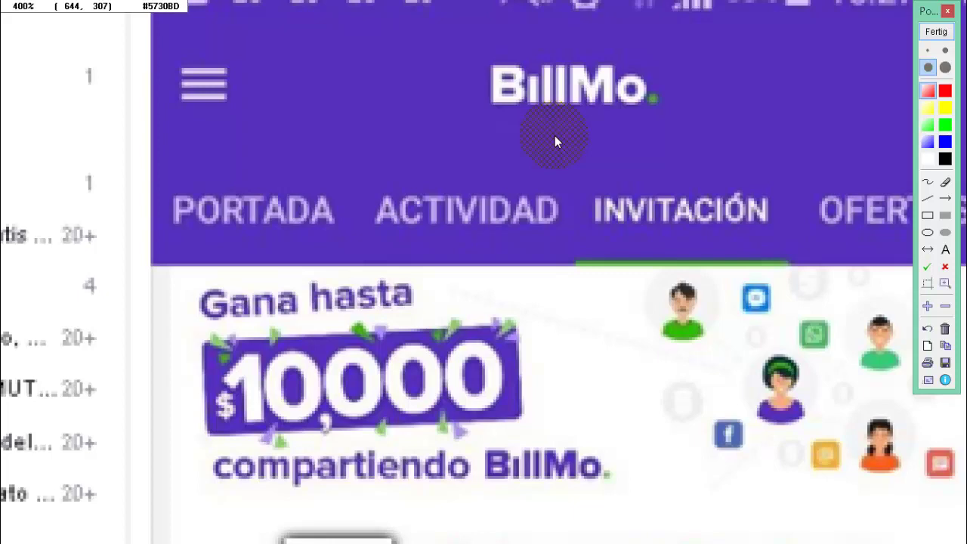
pyautogui.scroll(-3, 554, 136)
pyautogui.scroll(1, 540, 315)
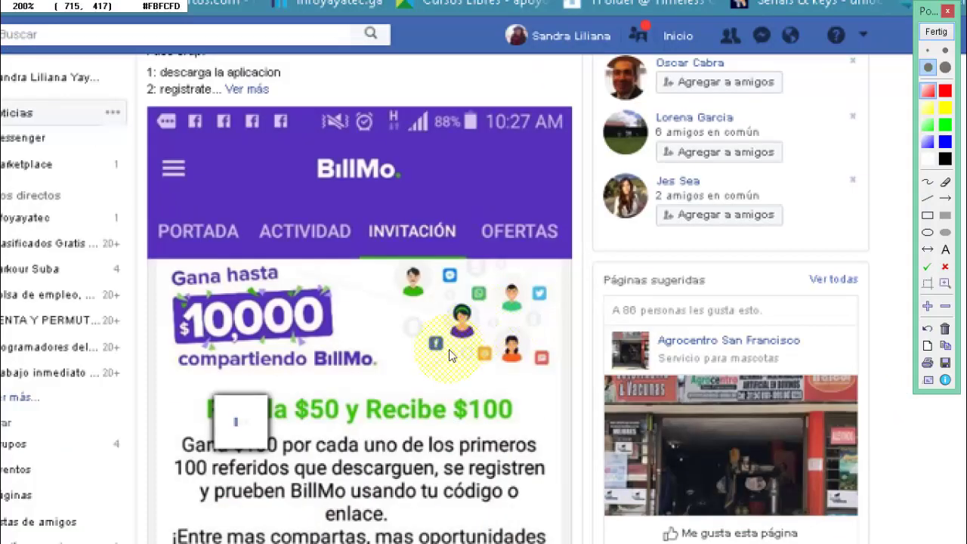
pyautogui.scroll(1, 423, 382)
pyautogui.scroll(-1, 381, 428)
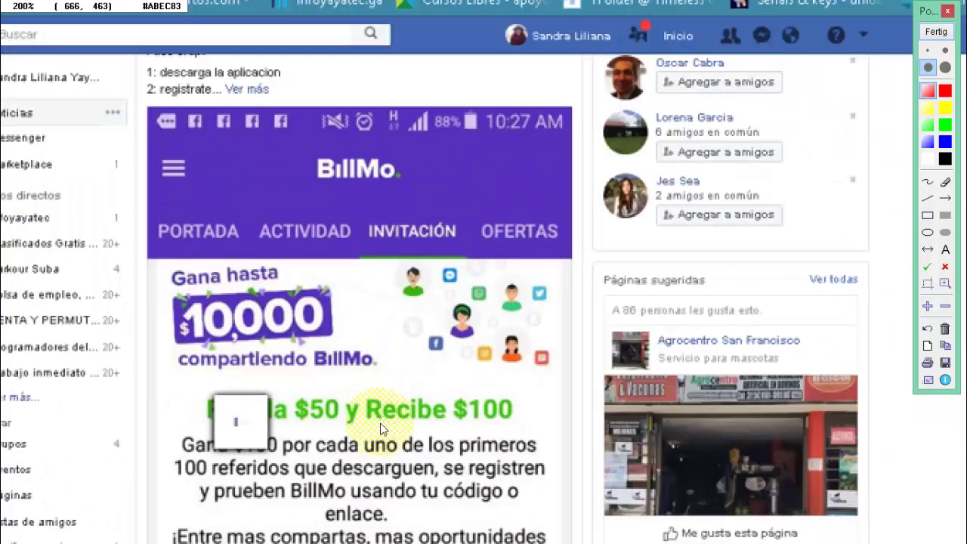
pyautogui.scroll(-1, 382, 428)
pyautogui.scroll(2, 434, 441)
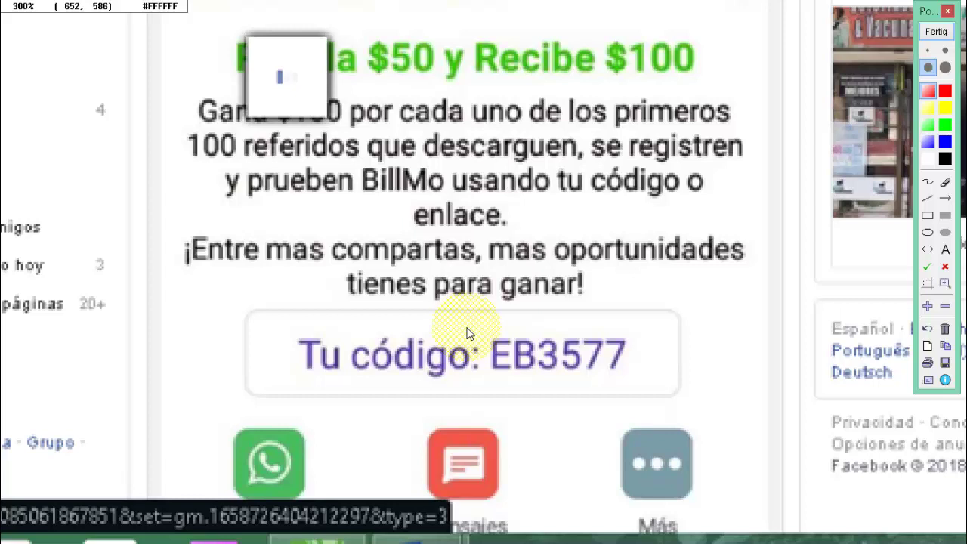
pyautogui.click(468, 334)
pyautogui.scroll(1, 468, 334)
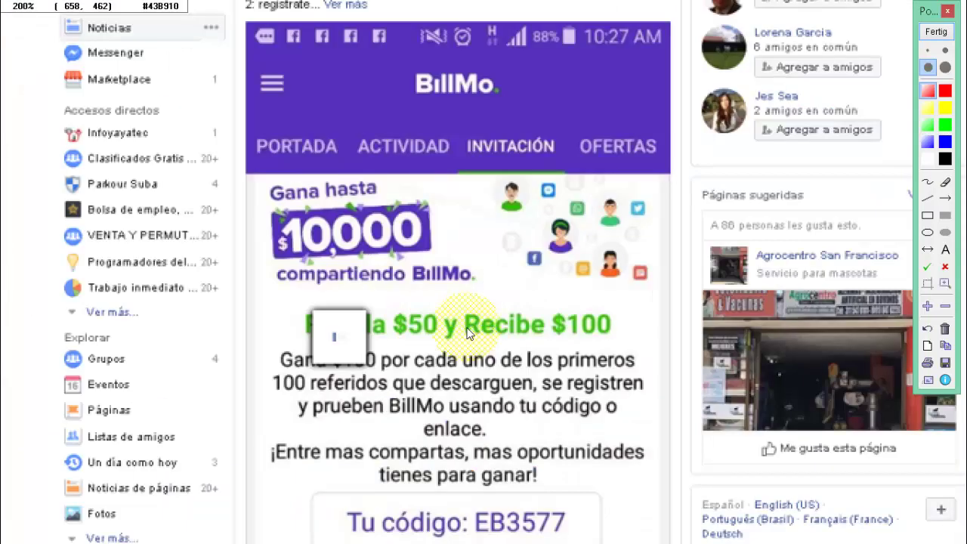
pyautogui.click(469, 334)
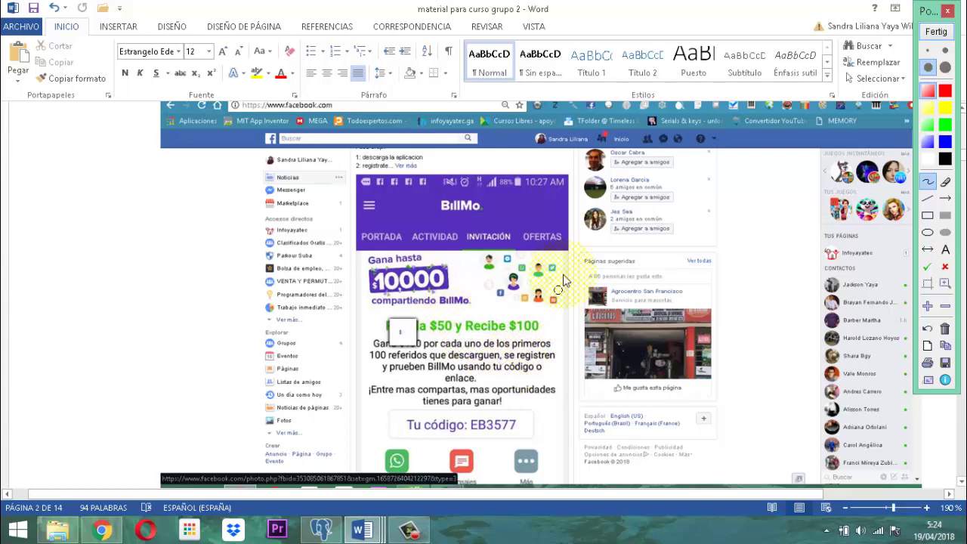
# Switch to the 'correos electronicos' document with the participant e-mail list.
pyautogui.click(365, 532)
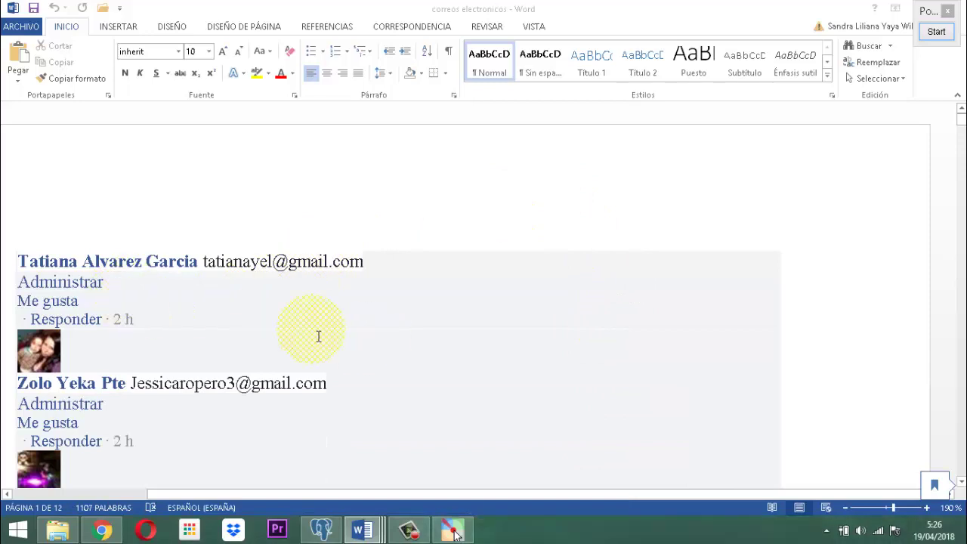
pyautogui.click(287, 218)
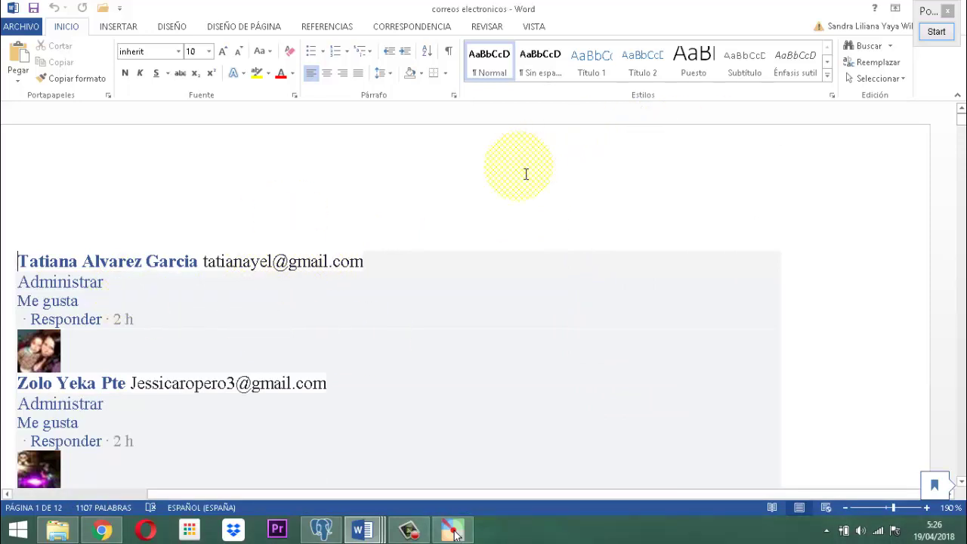
pyautogui.scroll(-3, 602, 367)
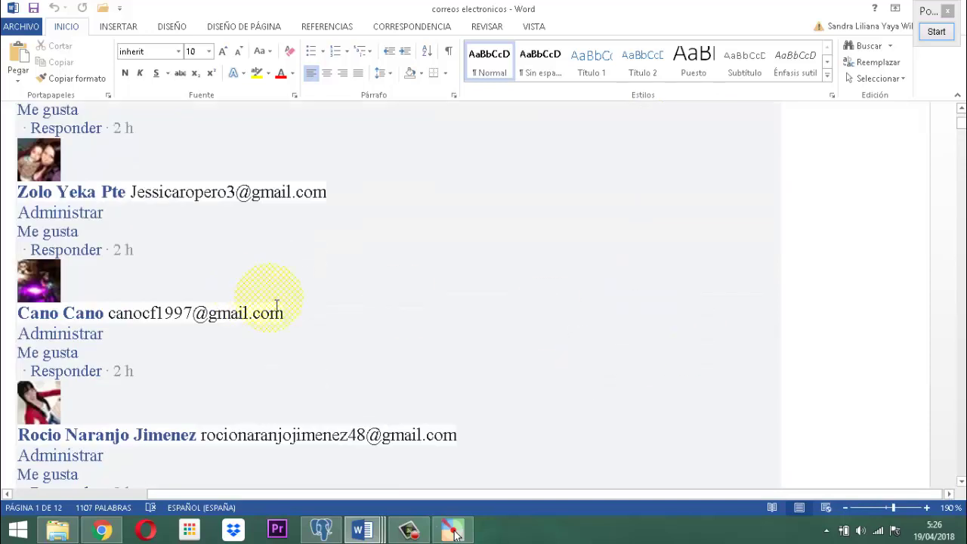
pyautogui.scroll(-3, 276, 302)
pyautogui.scroll(3, 278, 317)
pyautogui.scroll(3, 279, 317)
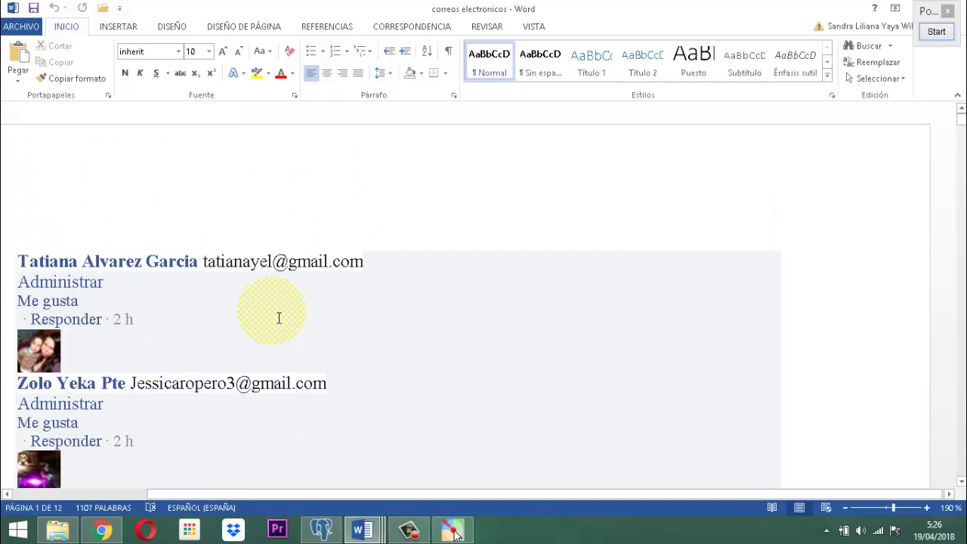
pyautogui.scroll(-3, 278, 318)
pyautogui.scroll(3, 279, 318)
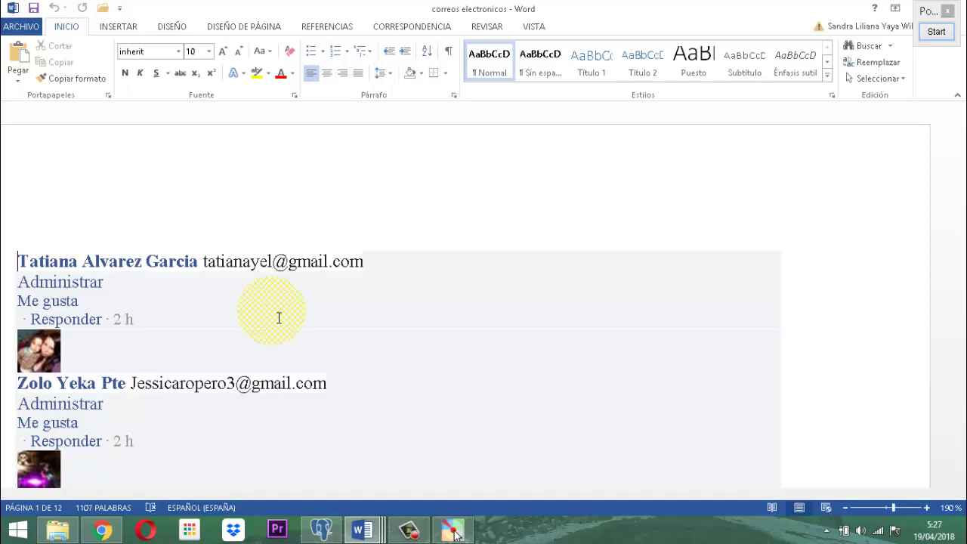
# Scroll through the 'correos electronicos' e-mail list from page 7 to around page 11.
pyautogui.scroll(-12, 278, 318)
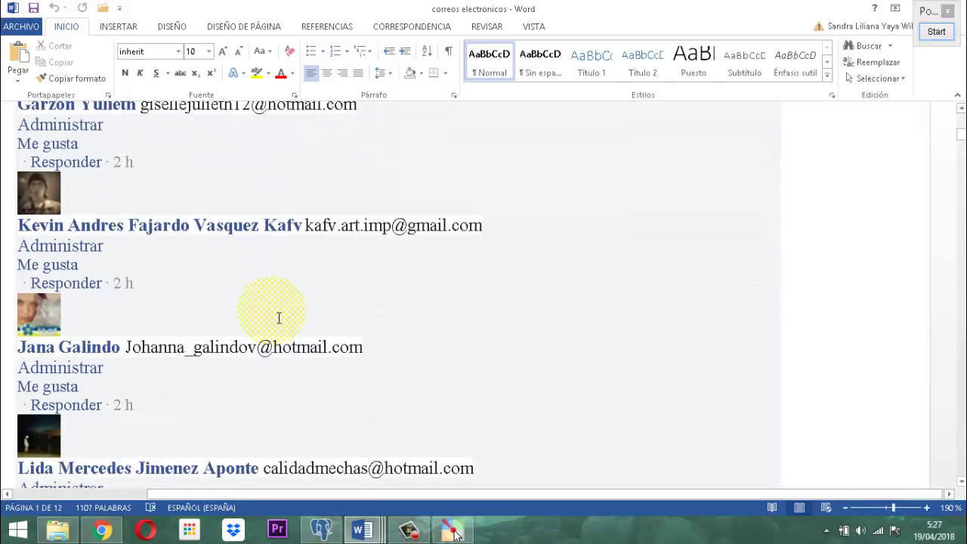
pyautogui.scroll(-12, 279, 318)
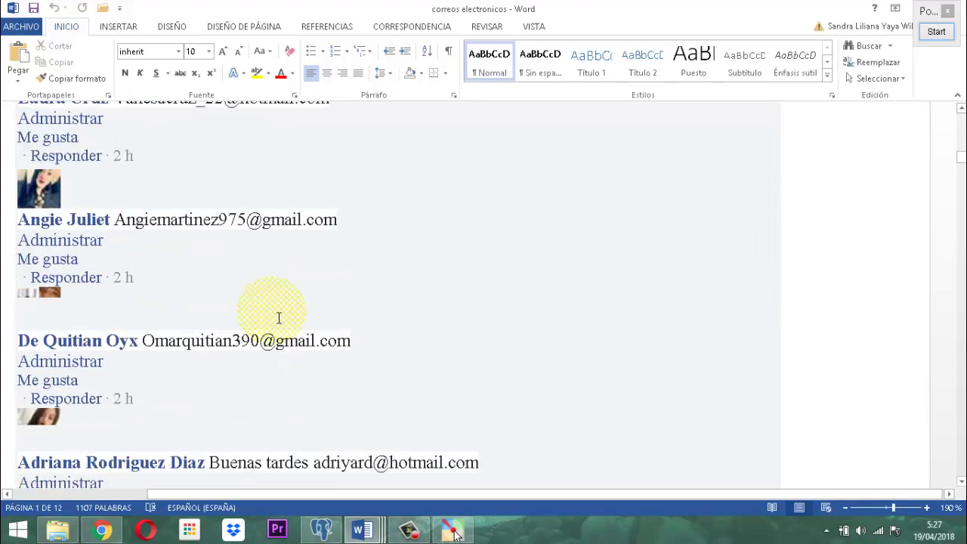
pyautogui.scroll(-12, 278, 317)
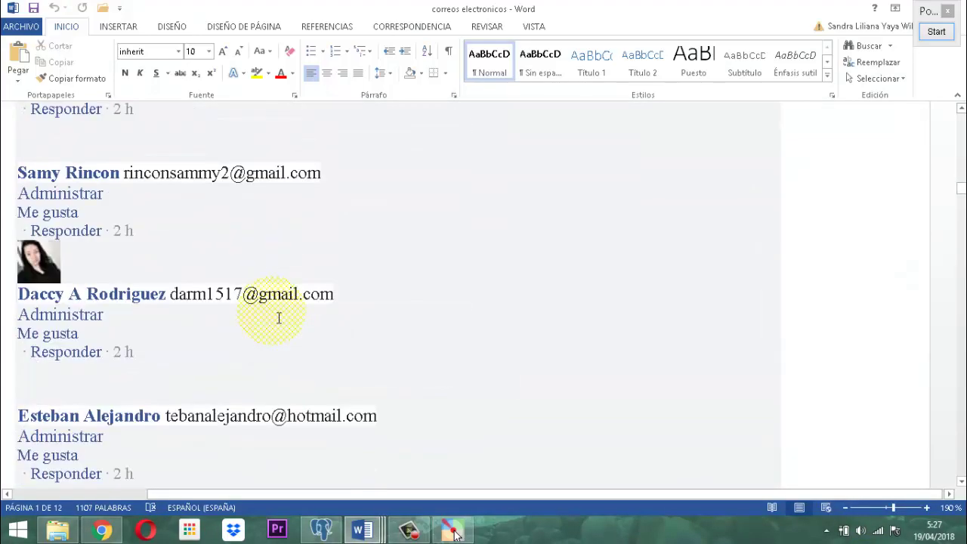
pyautogui.scroll(-12, 279, 318)
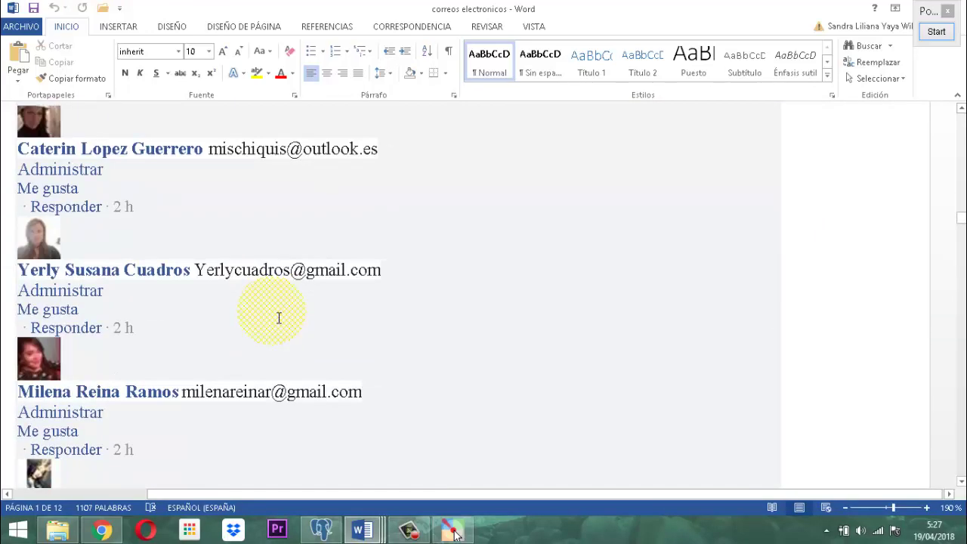
pyautogui.scroll(-10, 279, 318)
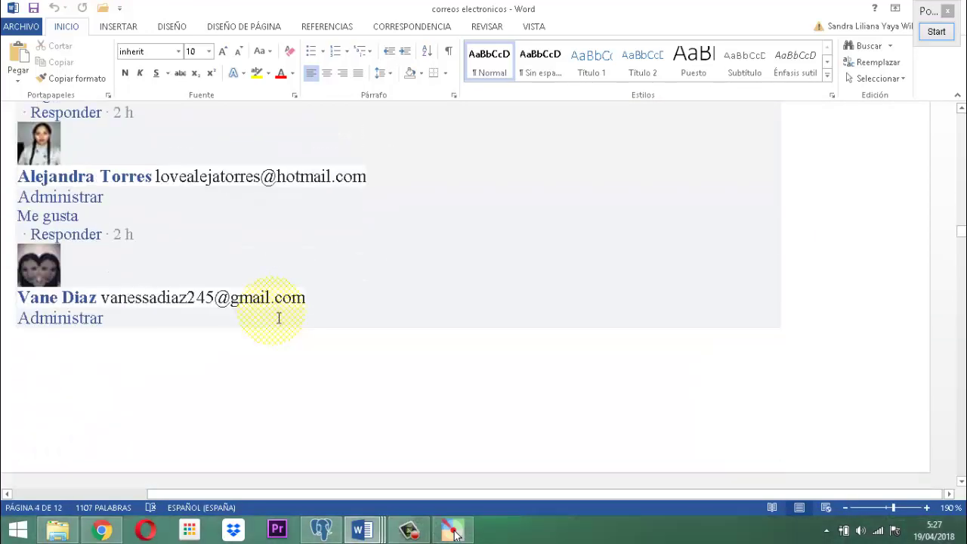
pyautogui.scroll(-8, 279, 318)
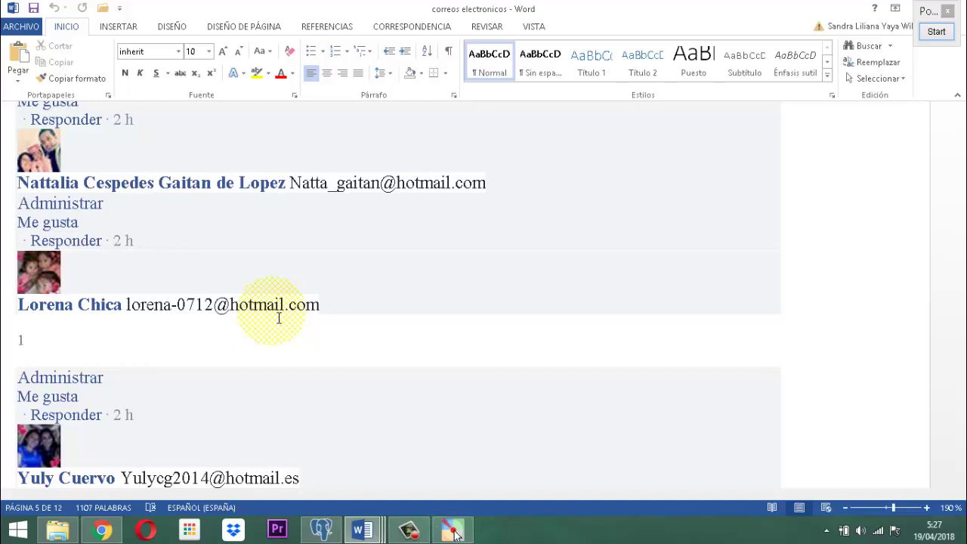
pyautogui.scroll(-15, 279, 318)
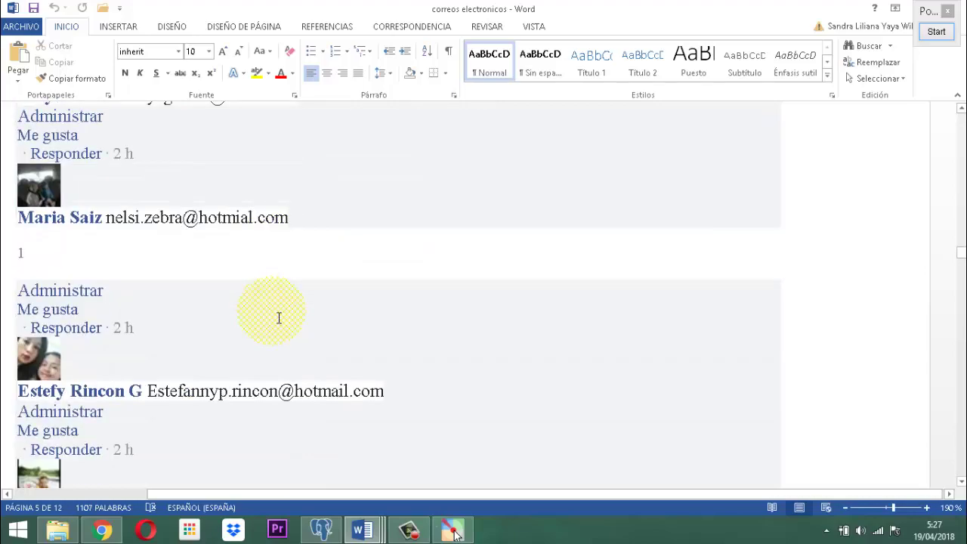
pyautogui.scroll(-15, 279, 318)
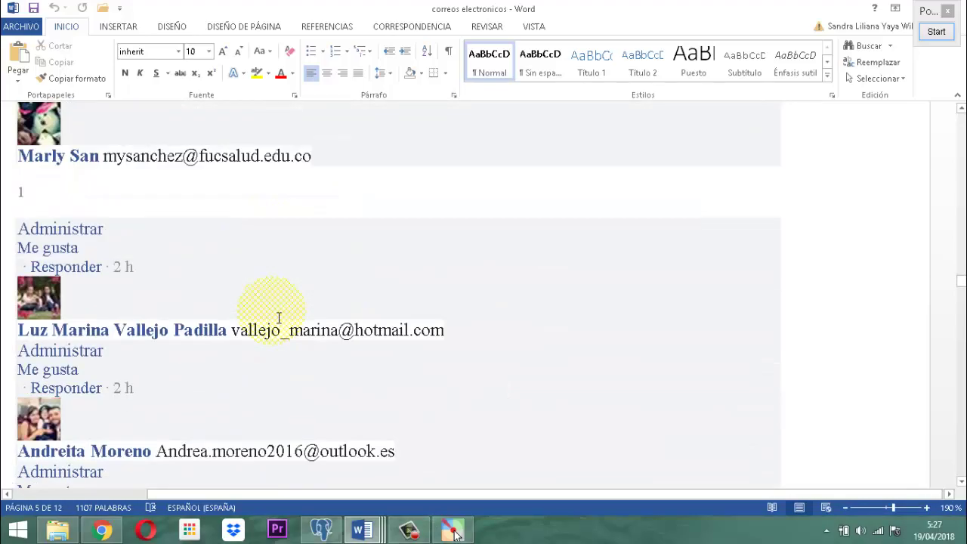
pyautogui.scroll(-10, 278, 318)
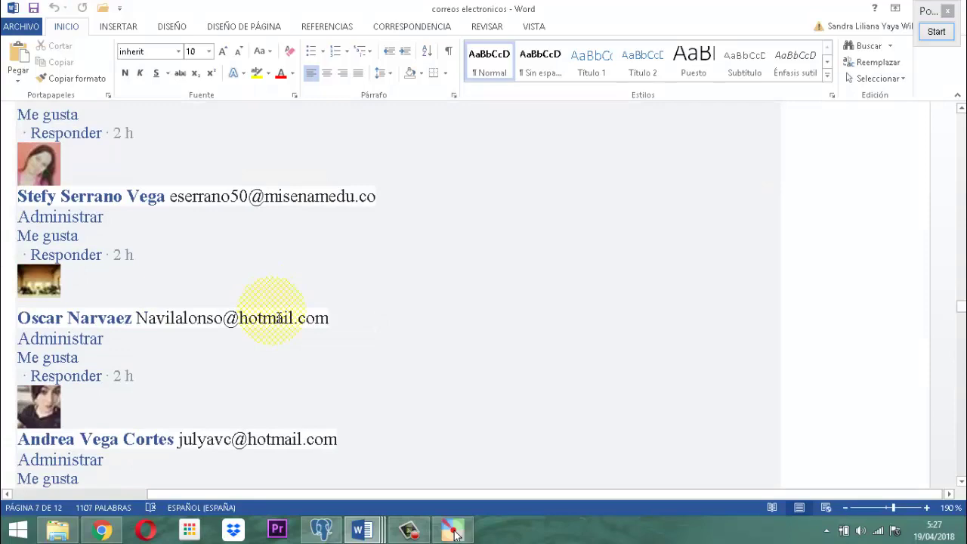
pyautogui.scroll(-8, 279, 318)
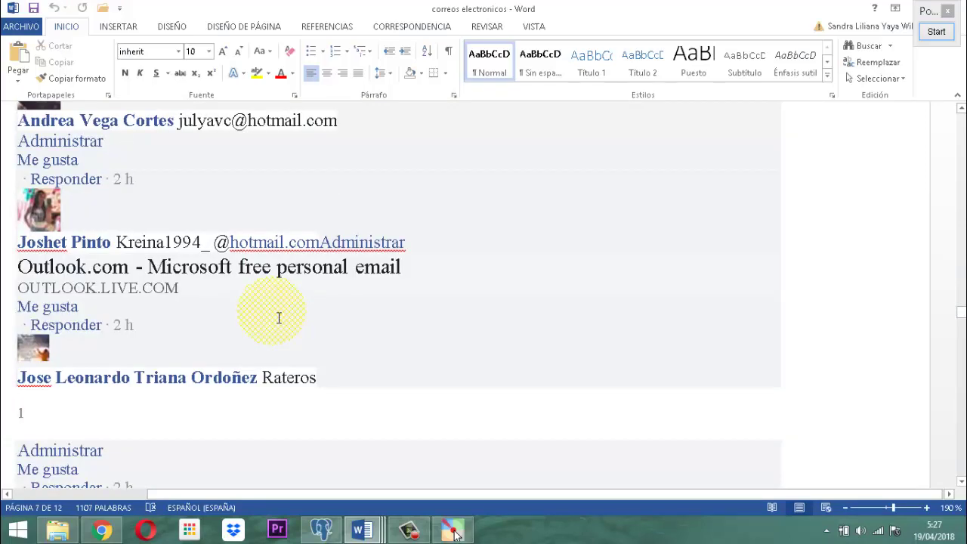
pyautogui.scroll(-12, 279, 318)
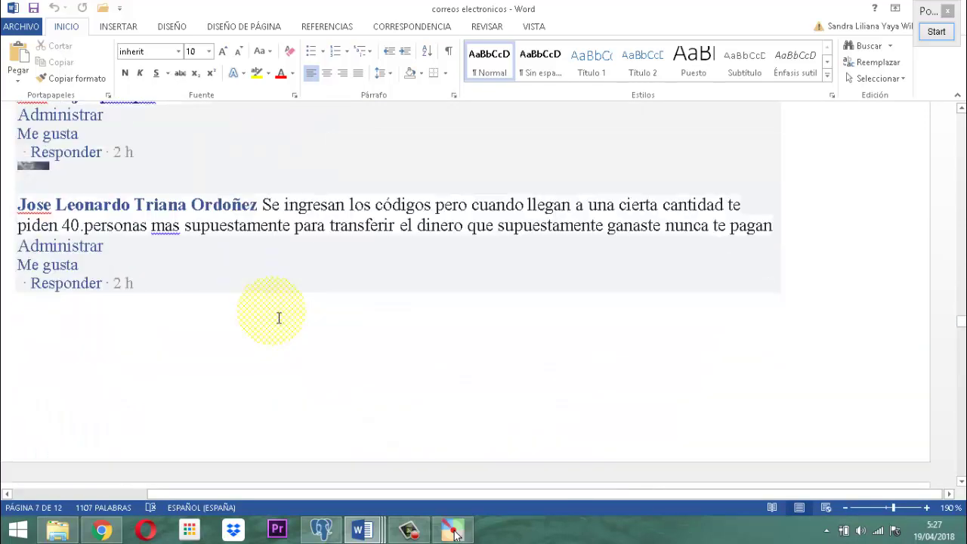
pyautogui.scroll(-3, 278, 318)
pyautogui.scroll(7, 278, 318)
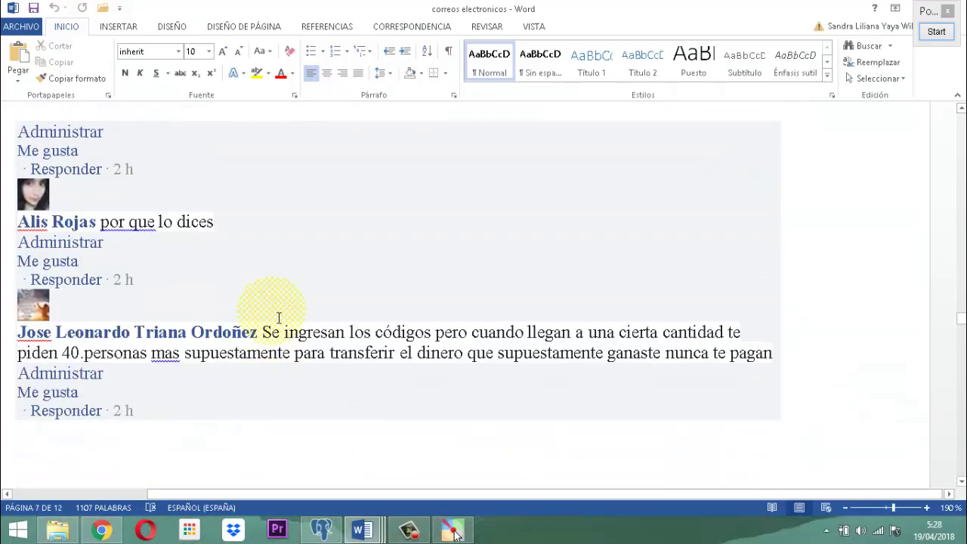
pyautogui.scroll(-2, 278, 318)
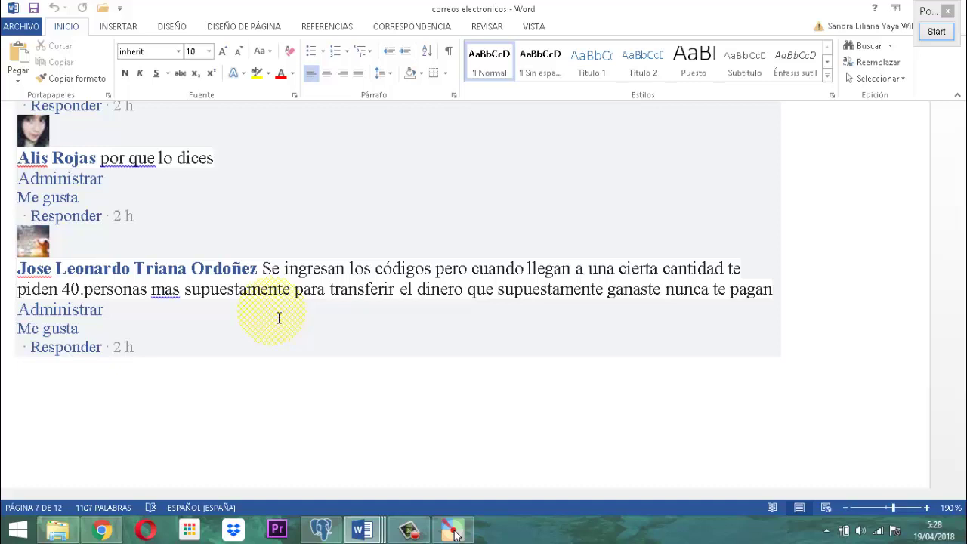
pyautogui.scroll(-5, 278, 318)
pyautogui.scroll(5, 279, 318)
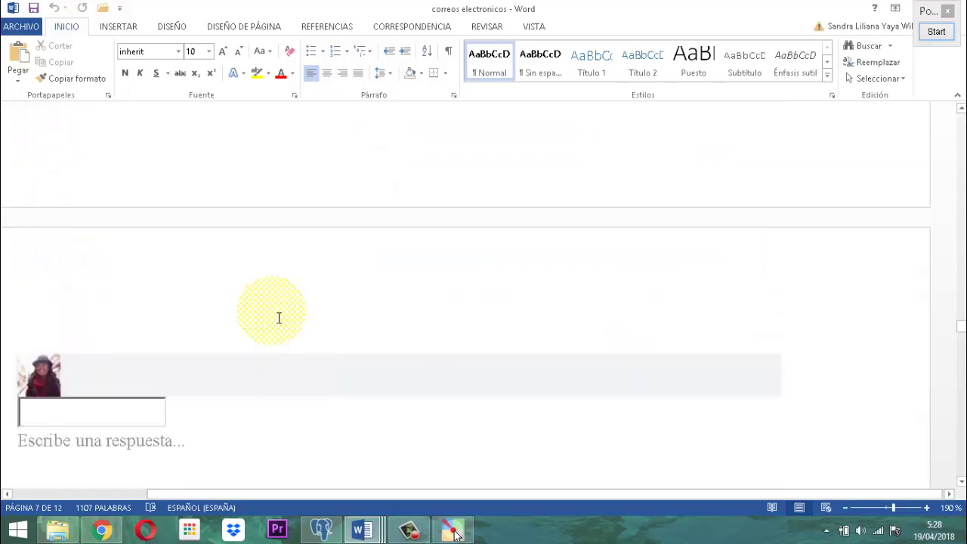
pyautogui.scroll(-15, 279, 318)
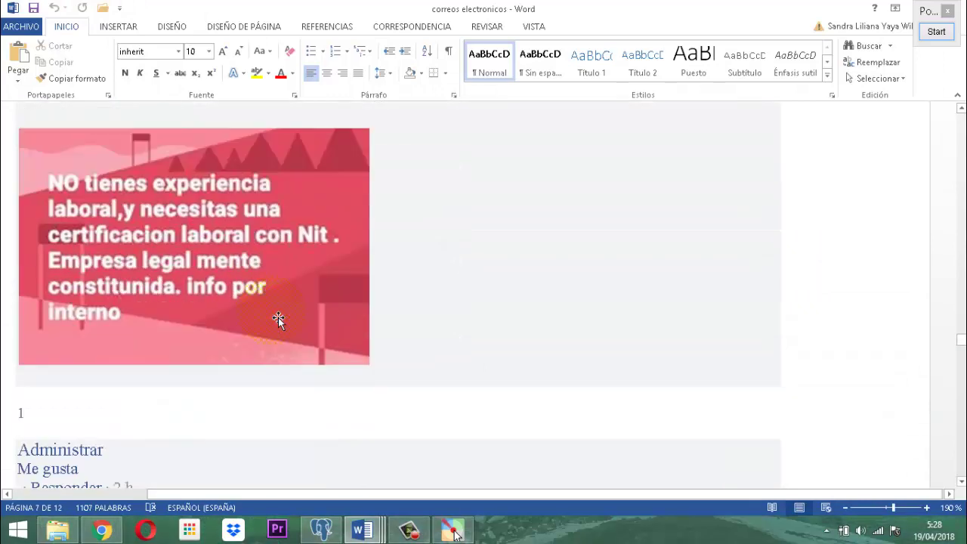
pyautogui.scroll(-1, 279, 318)
pyautogui.scroll(2, 279, 318)
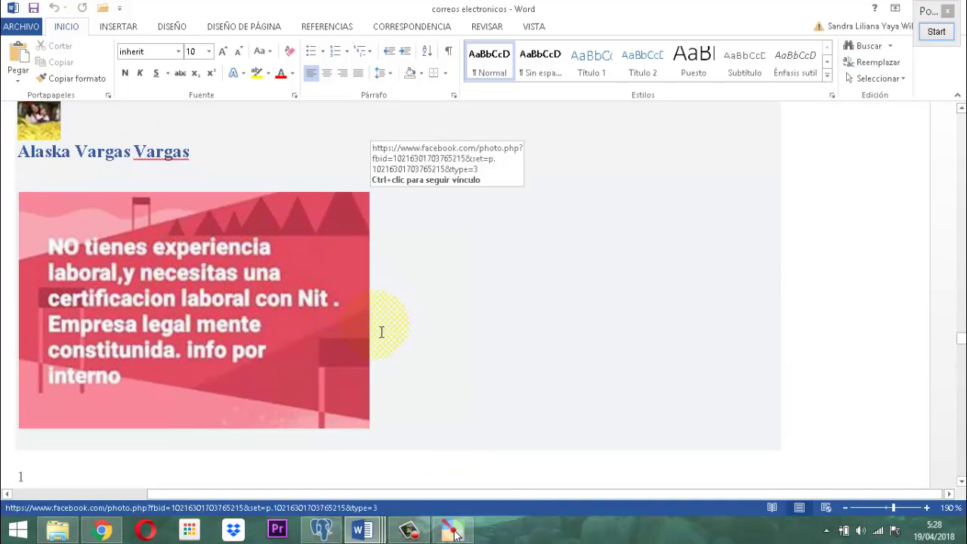
pyautogui.scroll(-5, 373, 336)
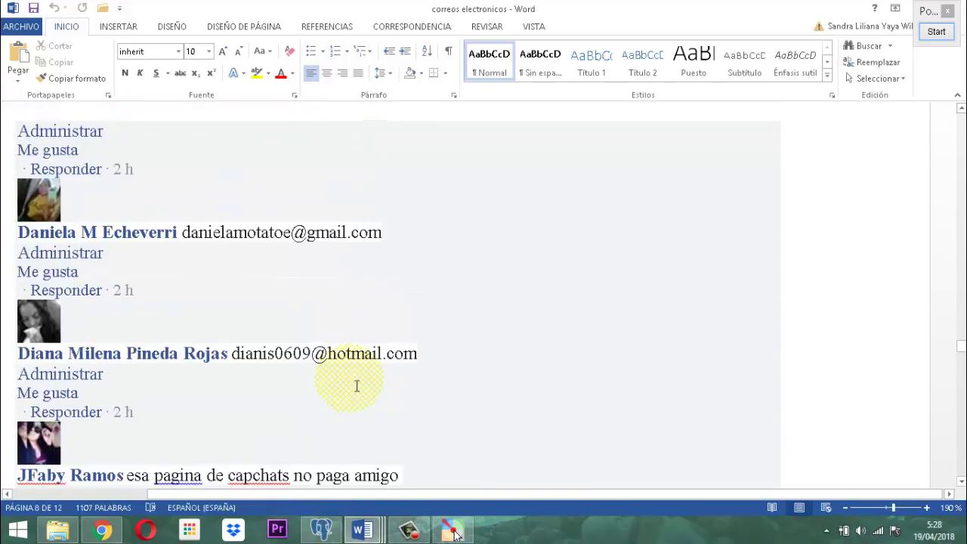
pyautogui.scroll(-3, 357, 386)
pyautogui.scroll(-10, 357, 385)
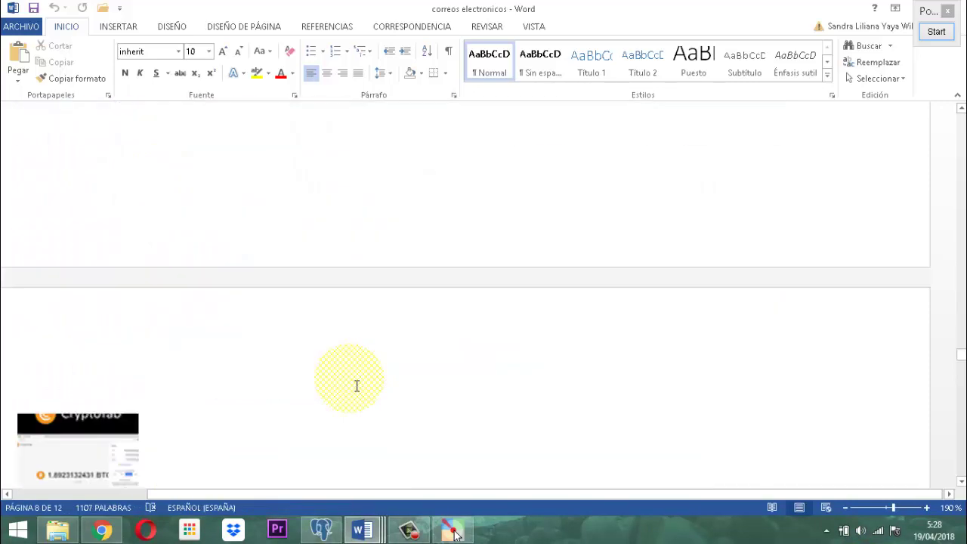
pyautogui.scroll(-15, 357, 386)
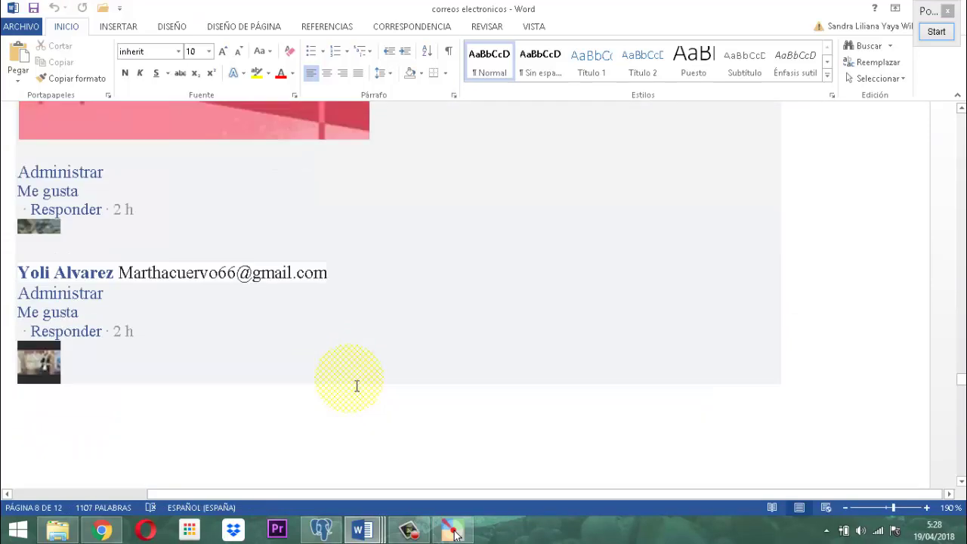
pyautogui.scroll(-11, 357, 386)
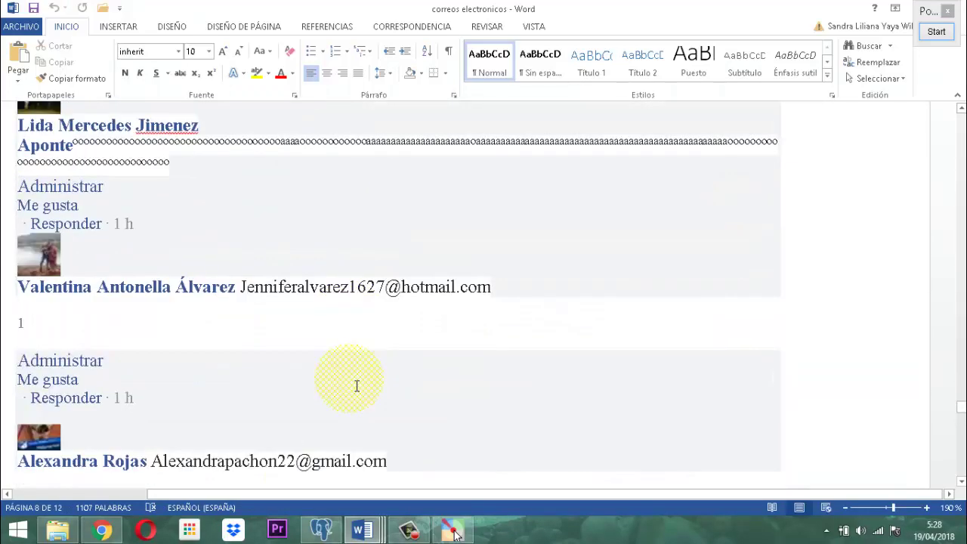
pyautogui.scroll(5, 356, 386)
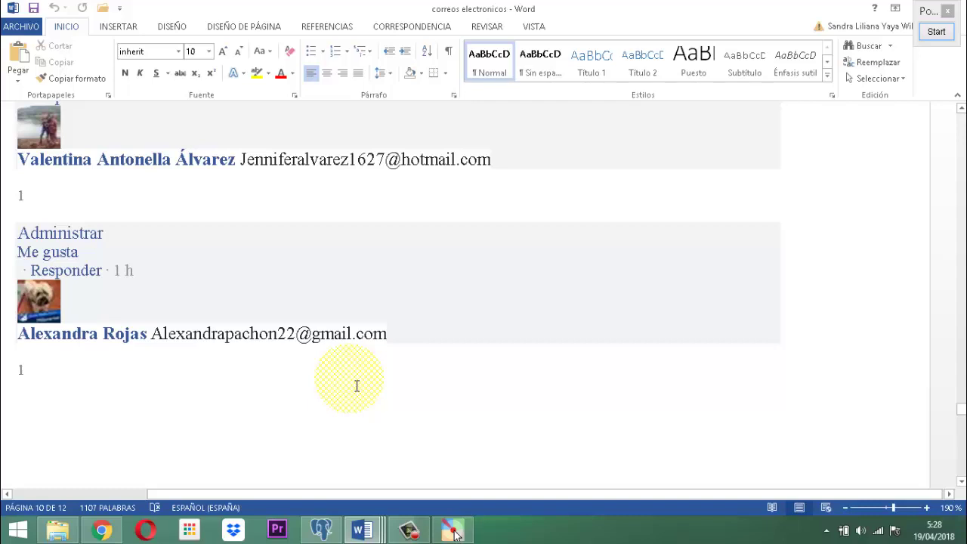
pyautogui.scroll(-15, 356, 386)
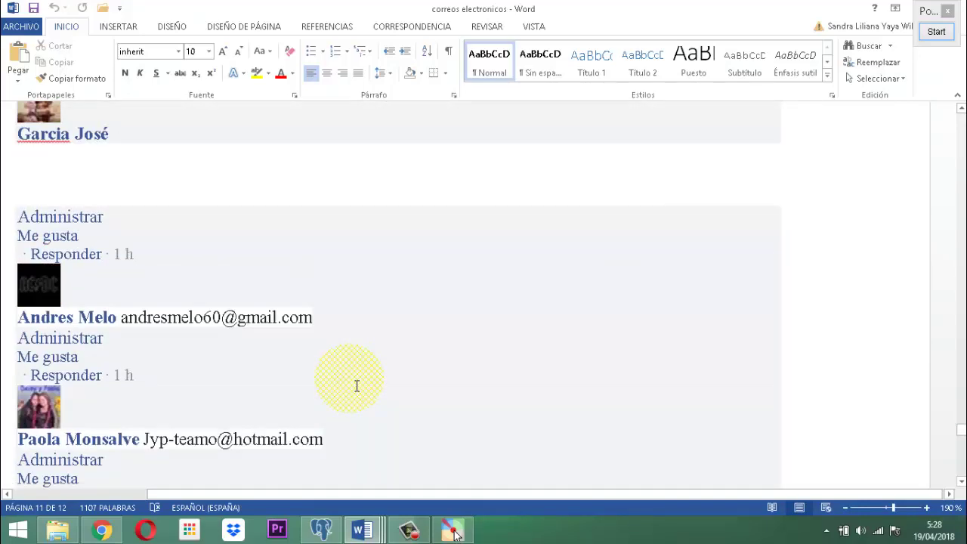
pyautogui.scroll(-15, 357, 386)
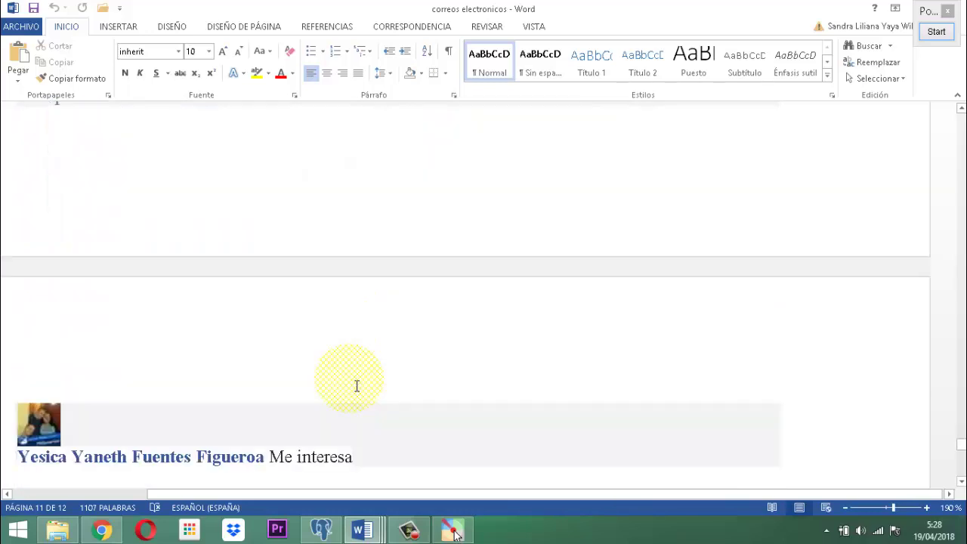
pyautogui.scroll(-10, 356, 386)
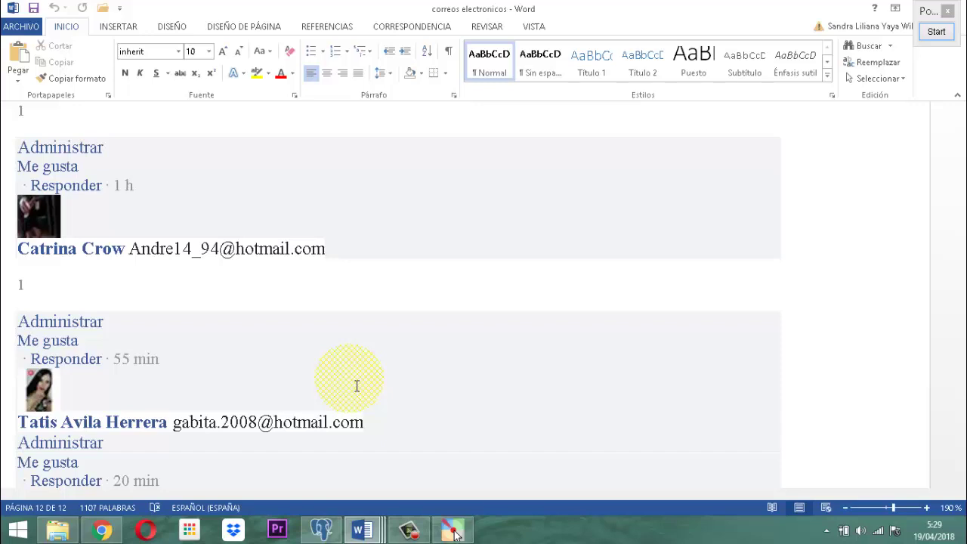
pyautogui.scroll(-6, 412, 423)
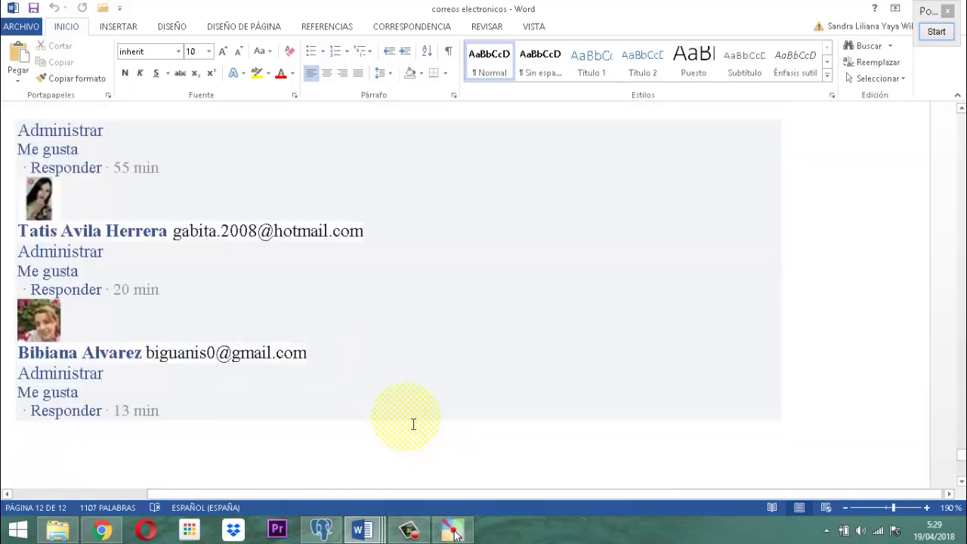
pyautogui.scroll(-3, 414, 424)
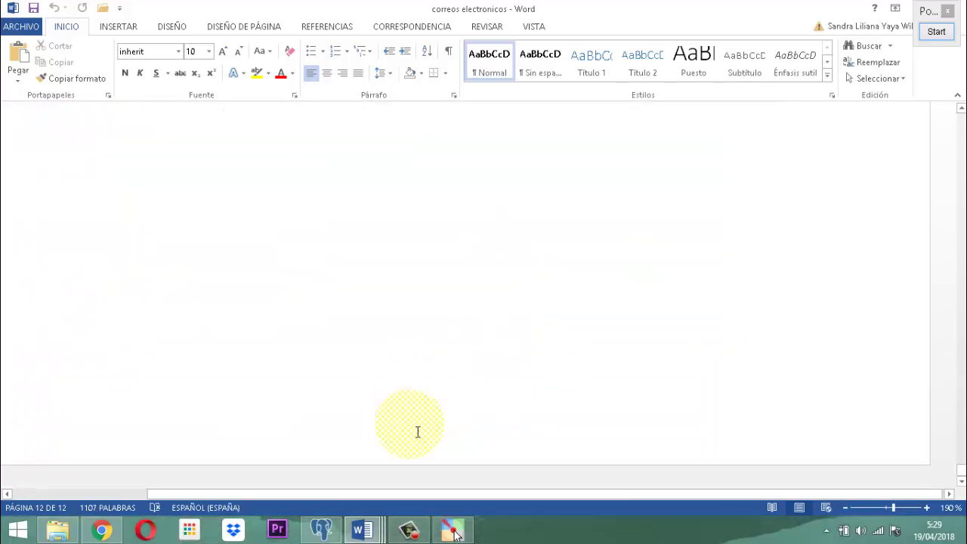
pyautogui.scroll(15, 420, 431)
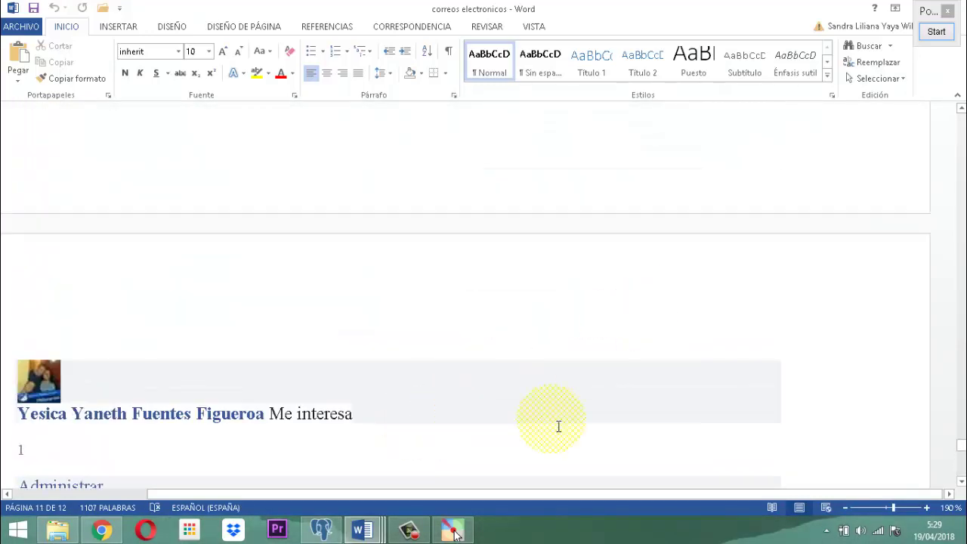
# View the 'material para curso grupo 2' document, then bring Chrome forward with a new tab.
pyautogui.moveTo(358, 529)
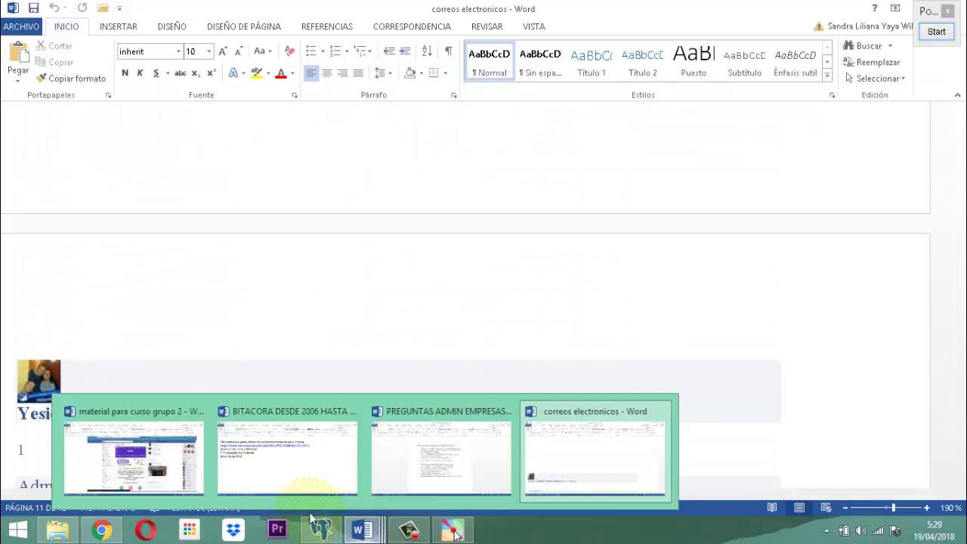
pyautogui.click(120, 410)
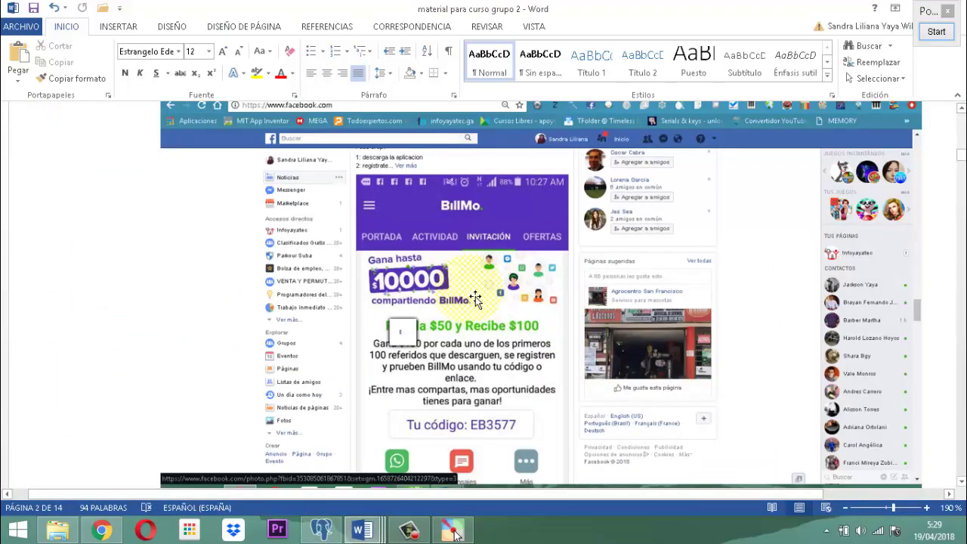
pyautogui.scroll(-6, 478, 306)
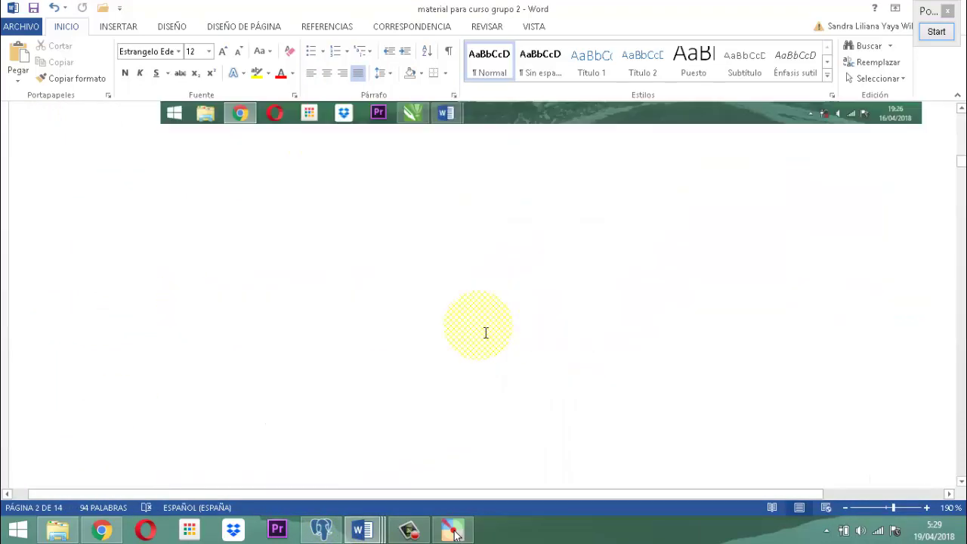
pyautogui.scroll(5, 451, 343)
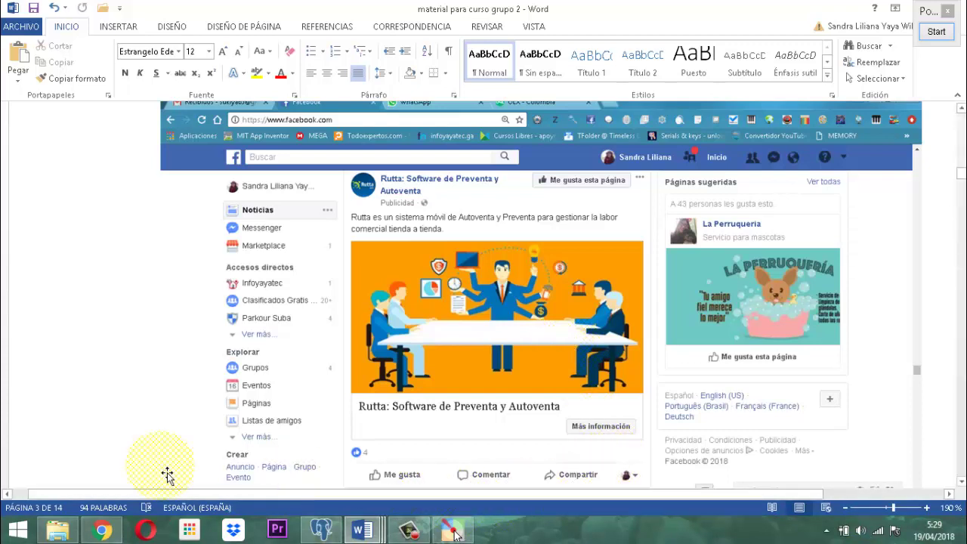
pyautogui.click(104, 532)
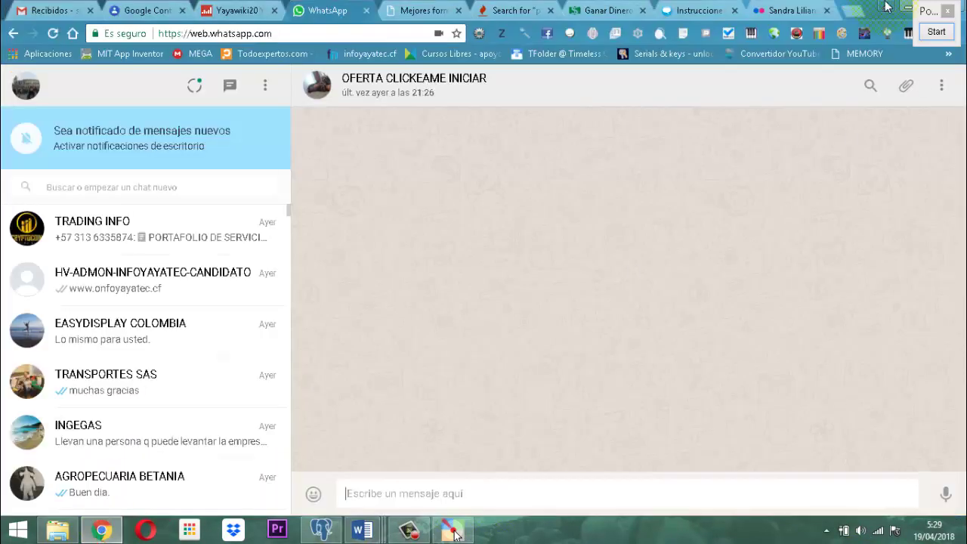
pyautogui.click(857, 21)
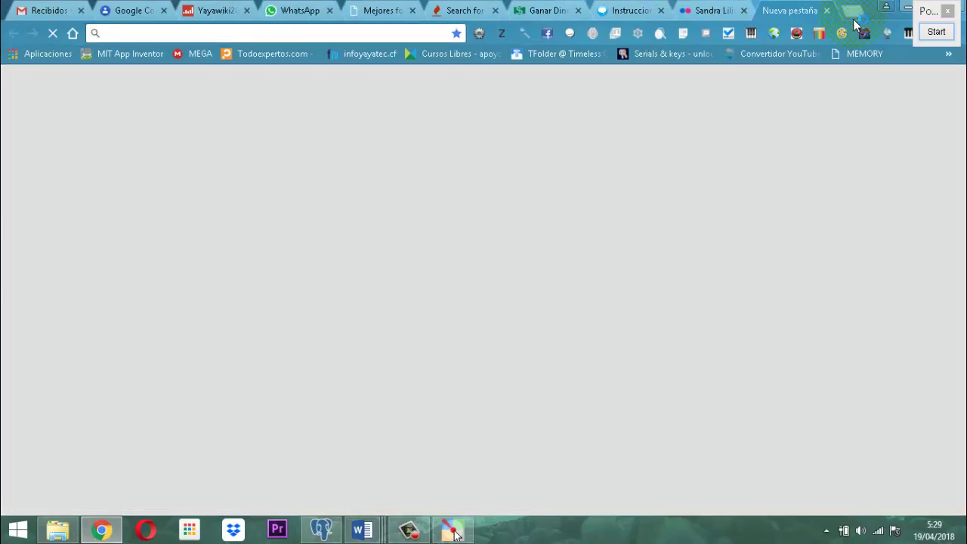
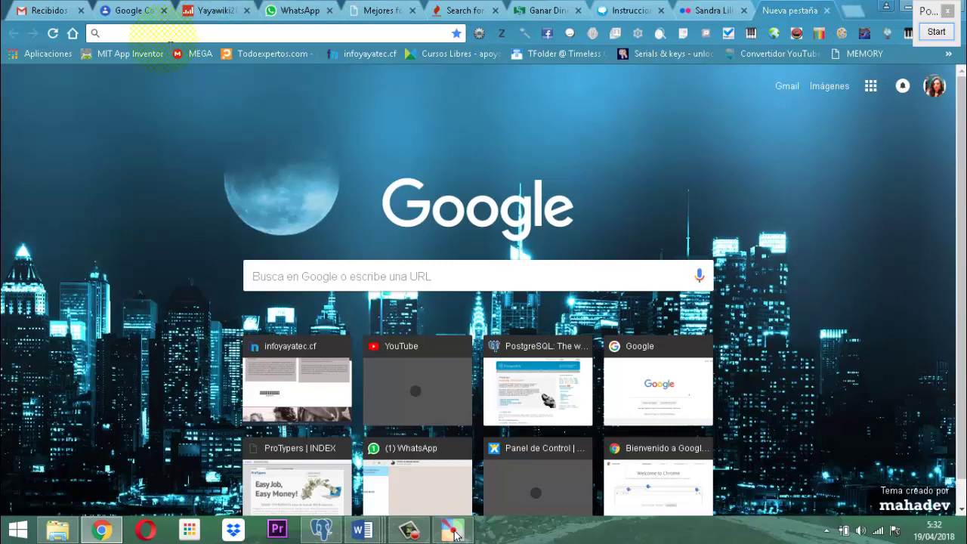
pyautogui.write('www.')
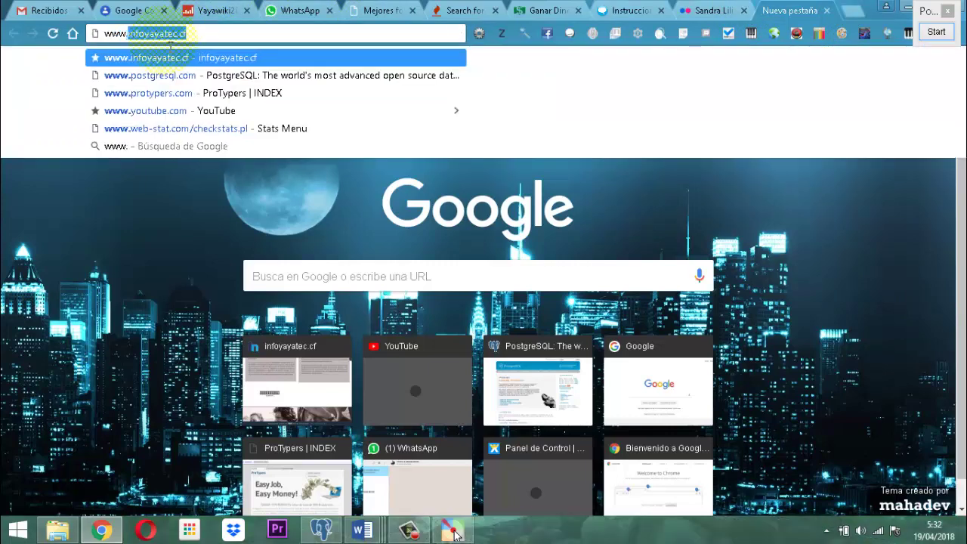
pyautogui.write('software')
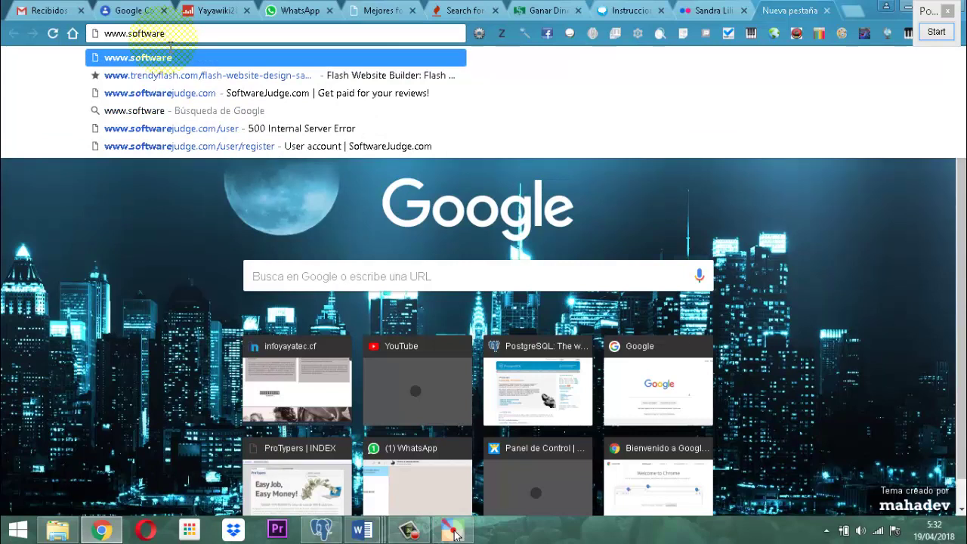
pyautogui.write('j')
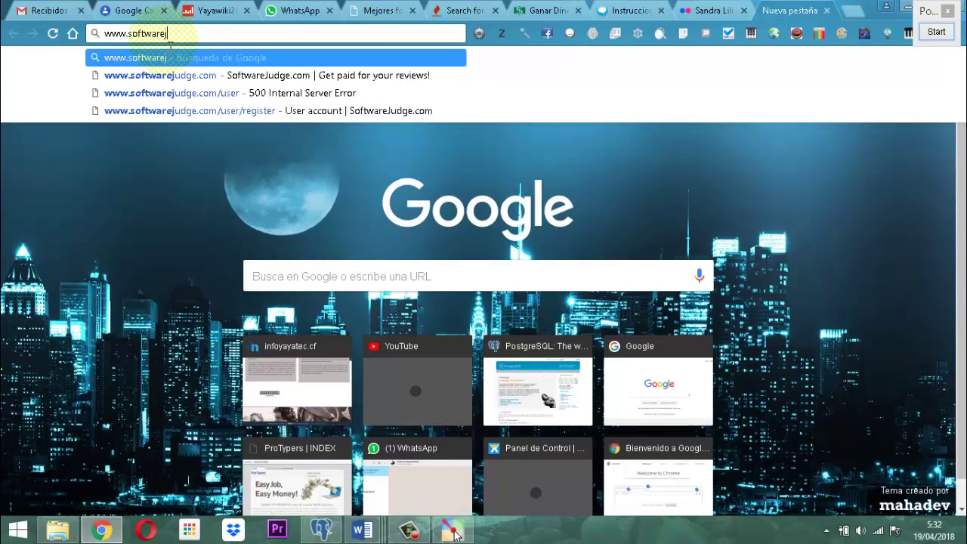
pyautogui.write('udg')
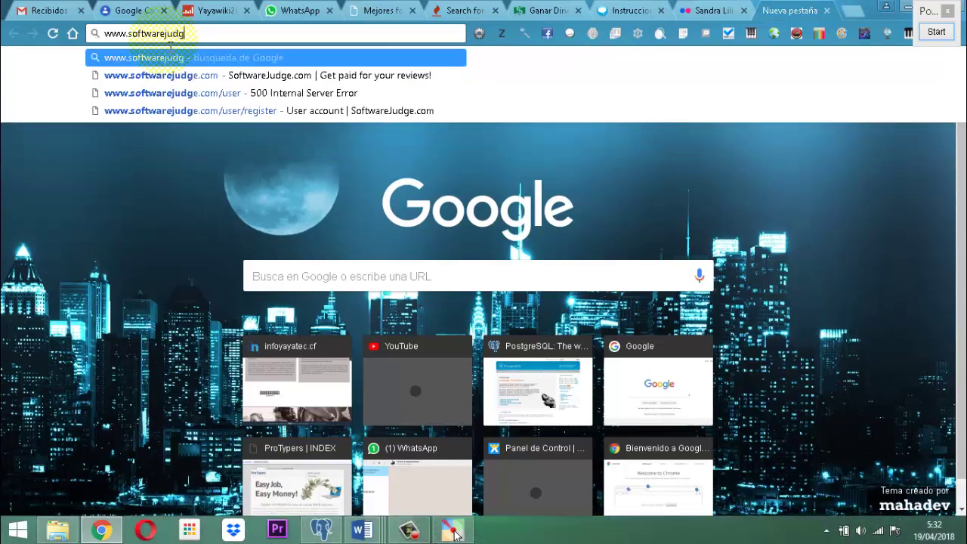
pyautogui.write('e.com')
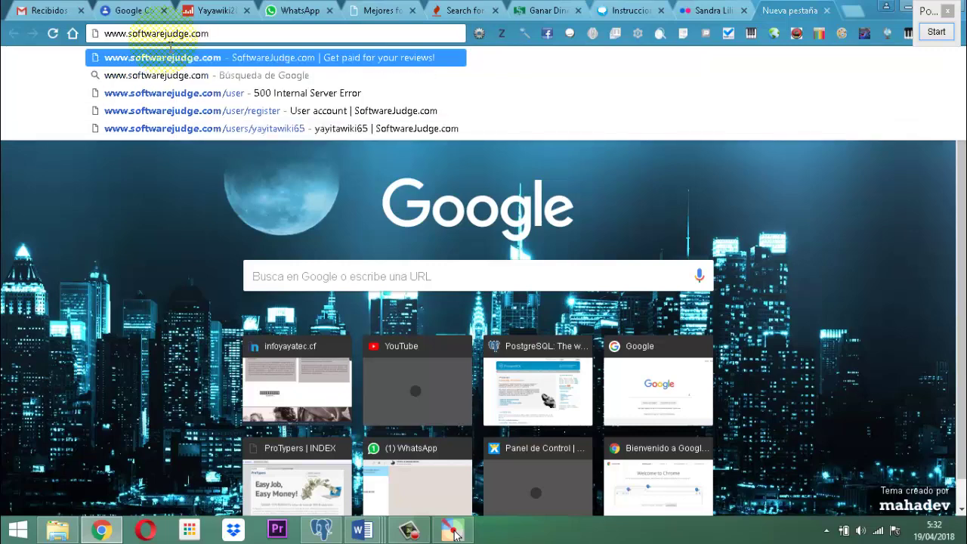
pyautogui.press('Return')
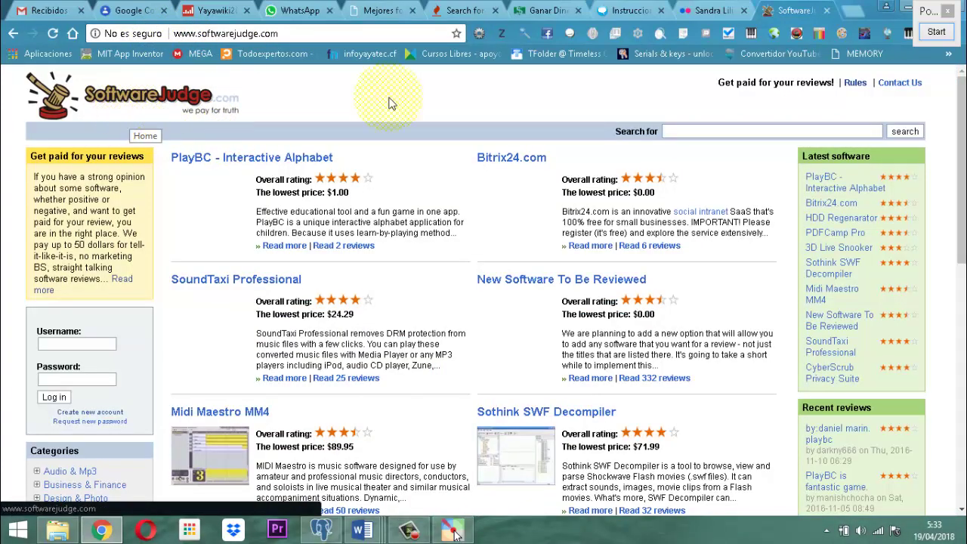
# Magnify and pan along the SoftwareJudge web address in Pointofix, then restart annotation mode.
pyautogui.click(936, 32)
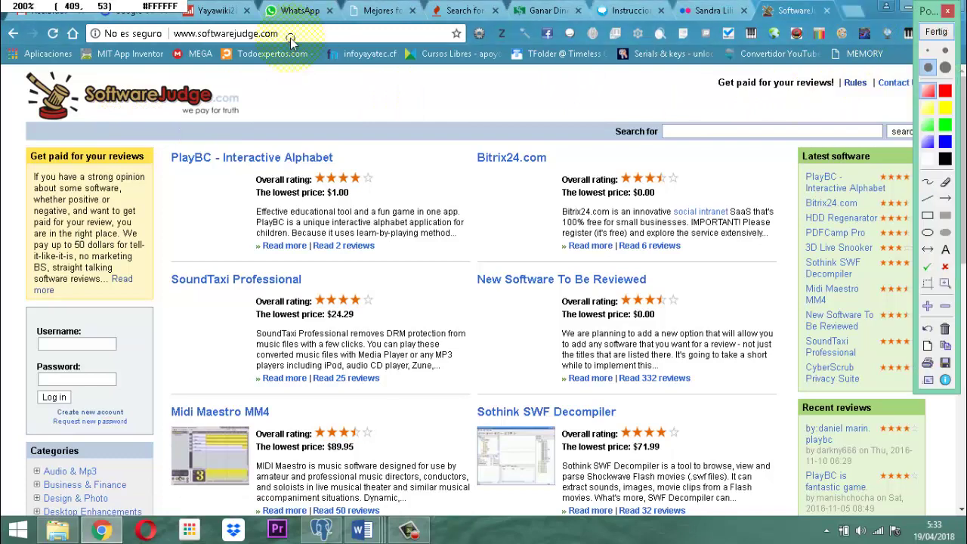
pyautogui.scroll(2, 291, 41)
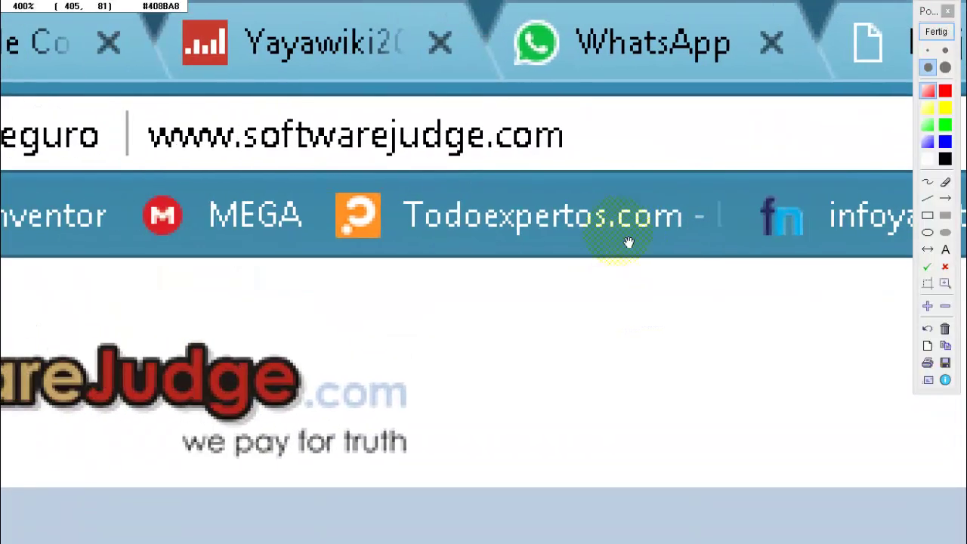
pyautogui.scroll(1, 714, 236)
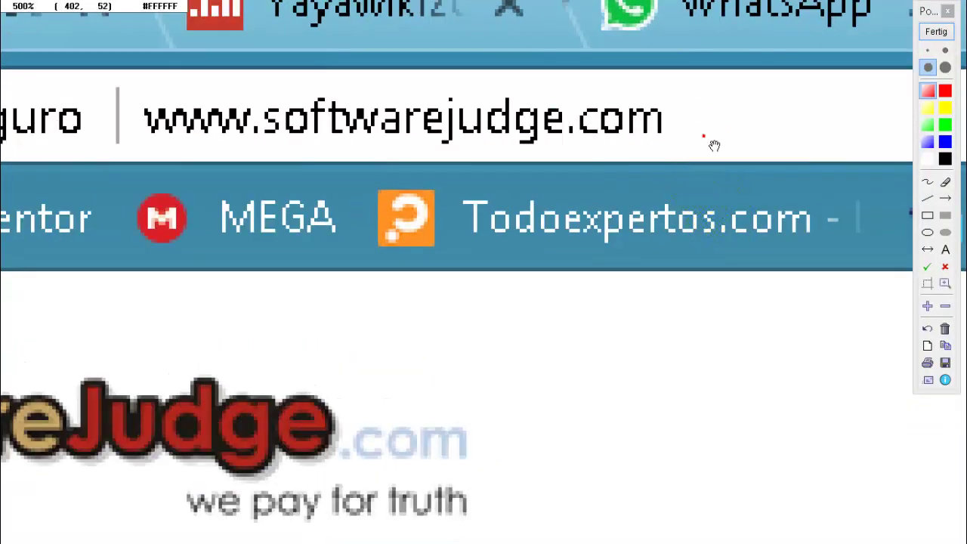
pyautogui.moveTo(714, 145); pyautogui.dragTo(738, 177)
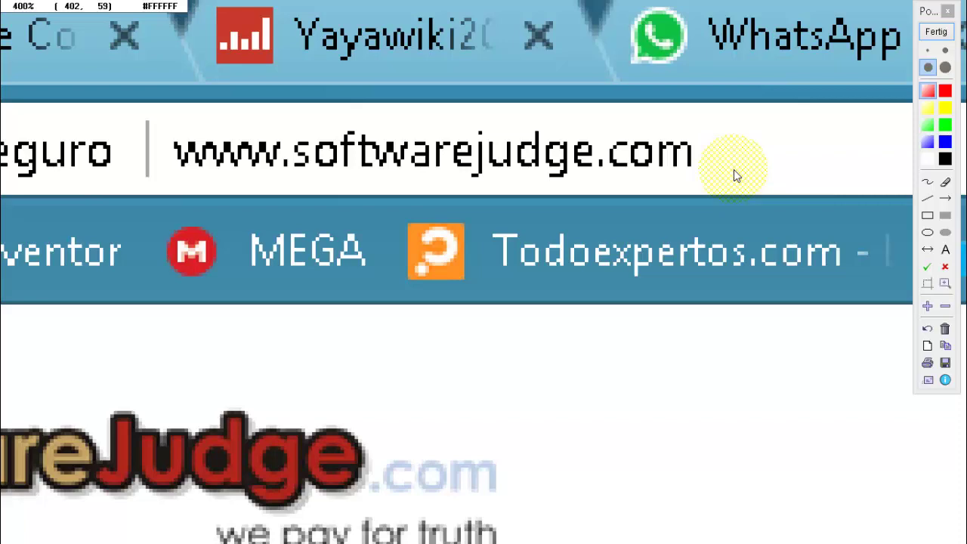
pyautogui.scroll(-4, 736, 176)
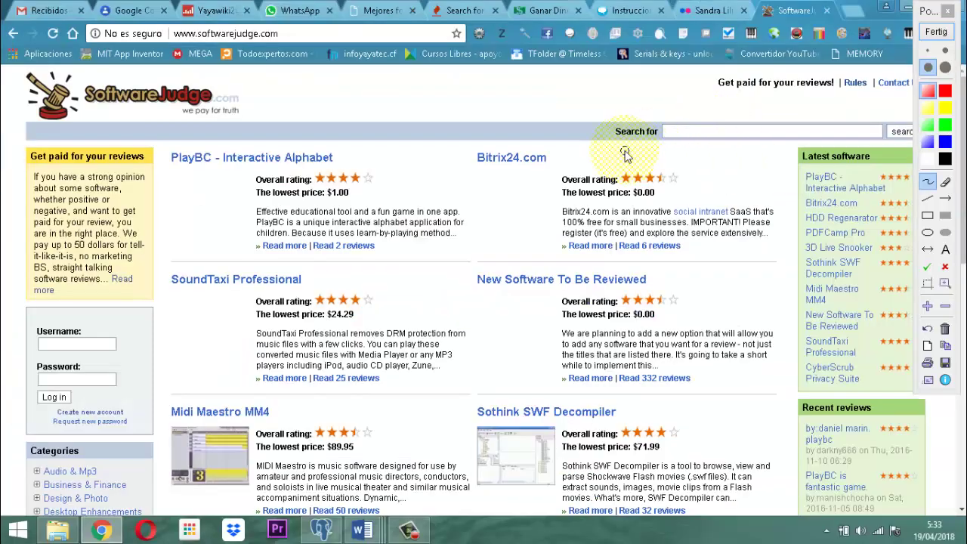
pyautogui.click(938, 32)
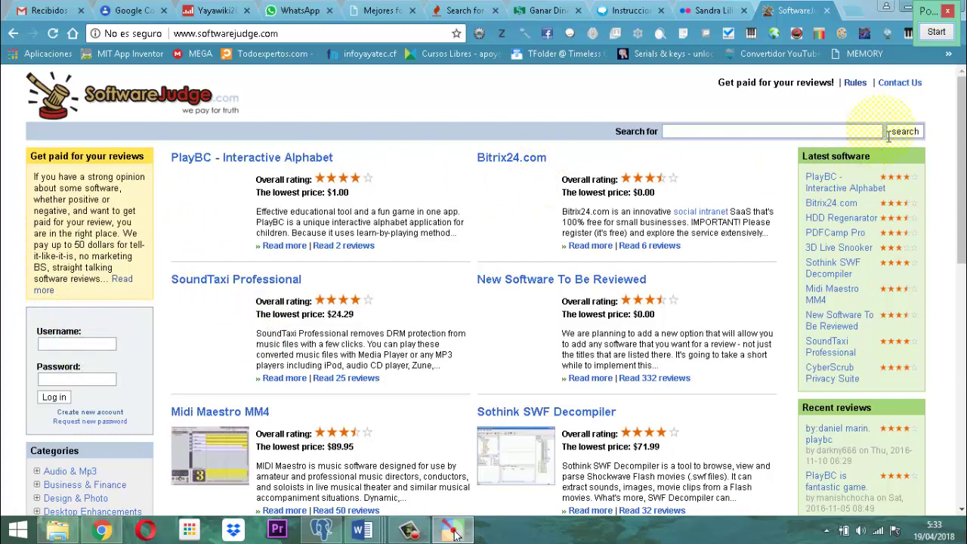
pyautogui.click(936, 32)
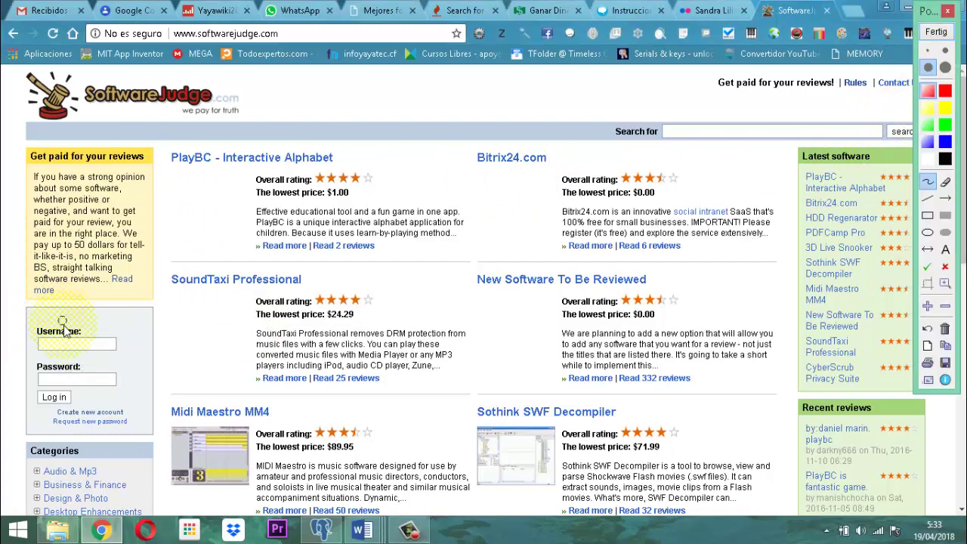
# Magnify the login box's Username and Password fields, then switch Pointofix to the text tool.
pyautogui.scroll(3, 65, 323)
pyautogui.click(75, 327)
pyautogui.scroll(5, 387, 269)
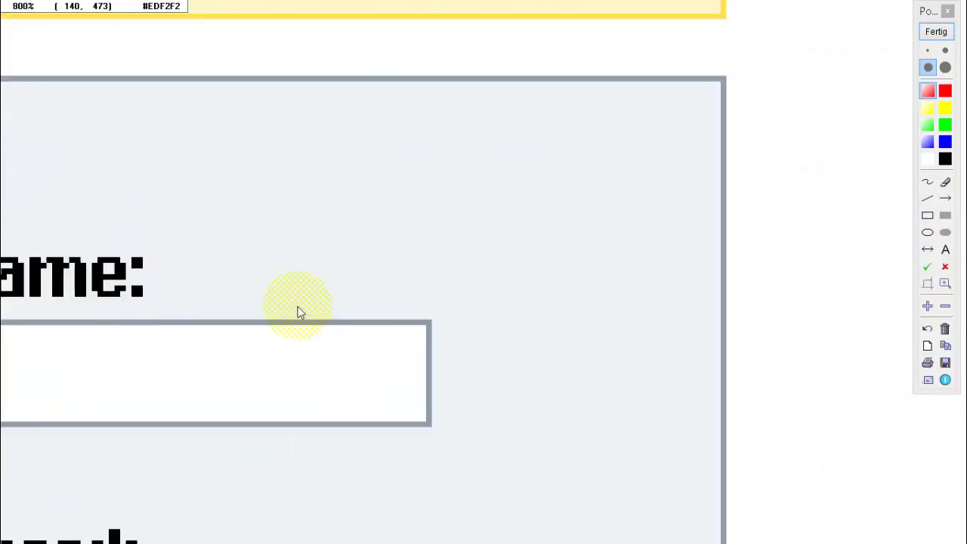
pyautogui.moveTo(471, 220); pyautogui.dragTo(679, 110)
pyautogui.scroll(-3, 679, 109)
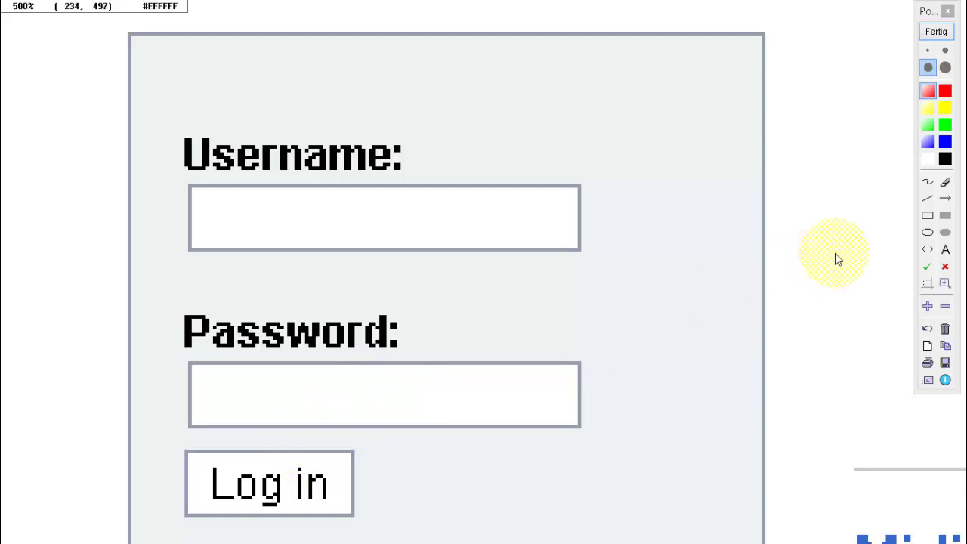
pyautogui.click(946, 250)
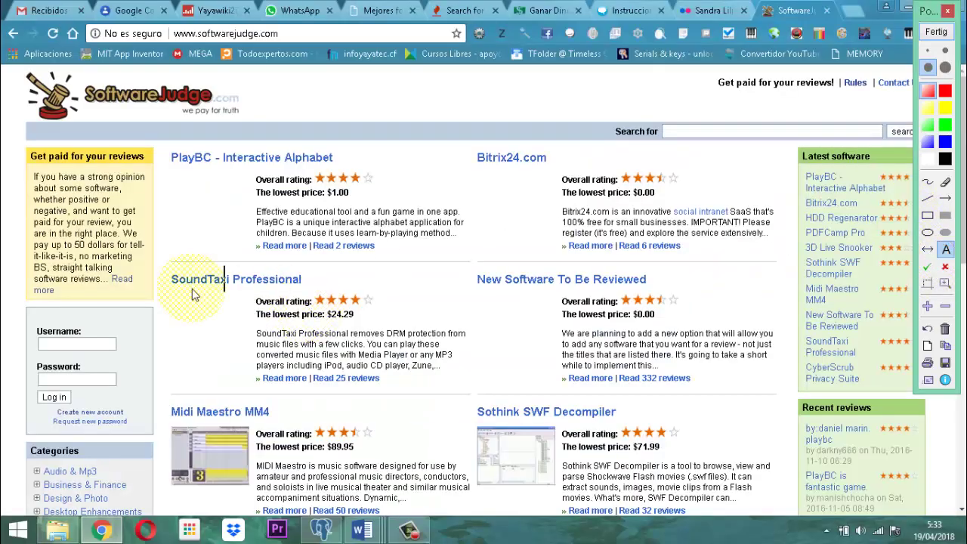
pyautogui.scroll(3, 43, 394)
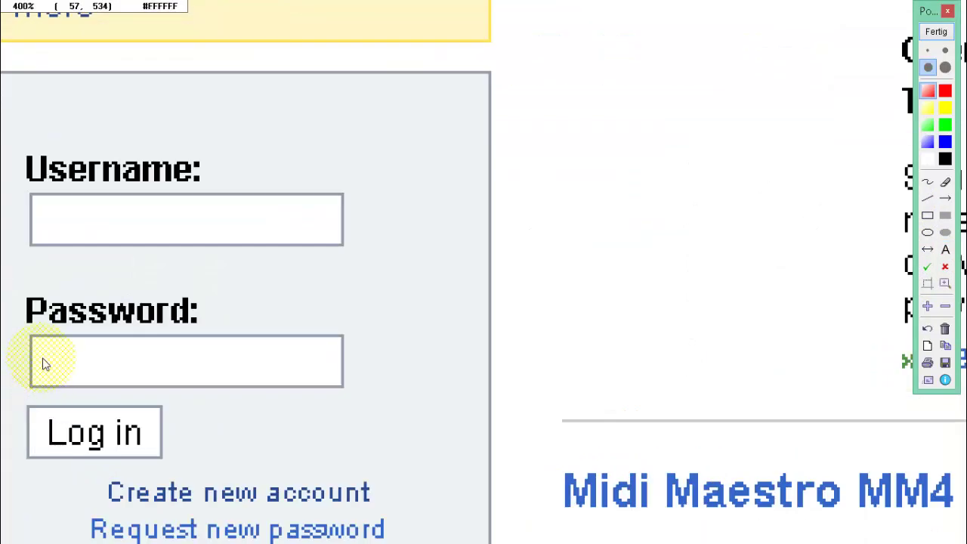
pyautogui.scroll(2, 43, 395)
pyautogui.click(63, 363)
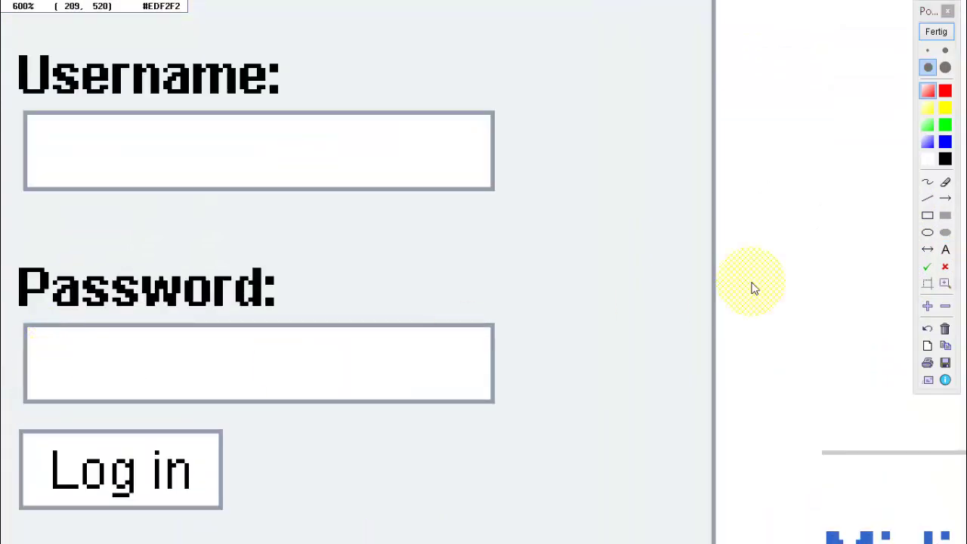
pyautogui.click(948, 254)
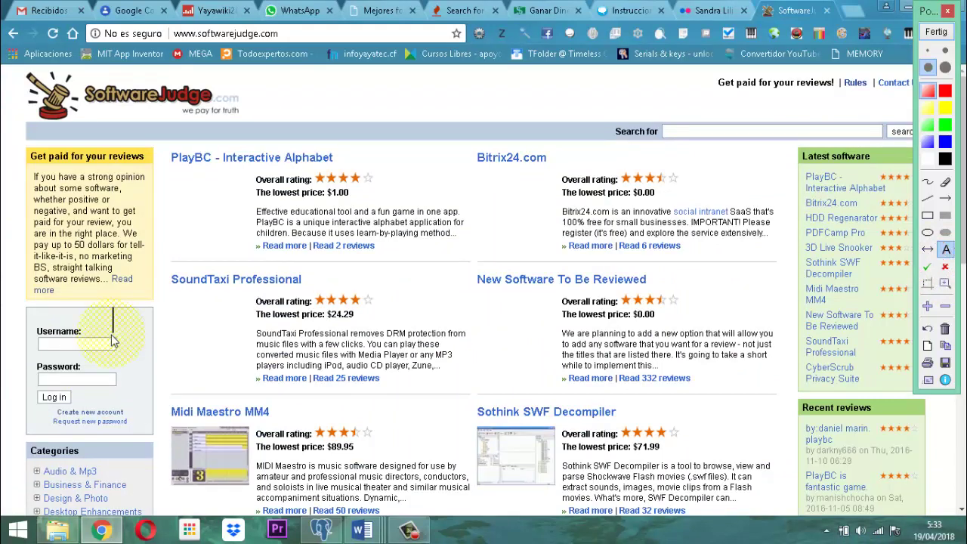
# Place a text note over the Password field and type a sample password.
pyautogui.click(40, 377)
pyautogui.click(53, 371)
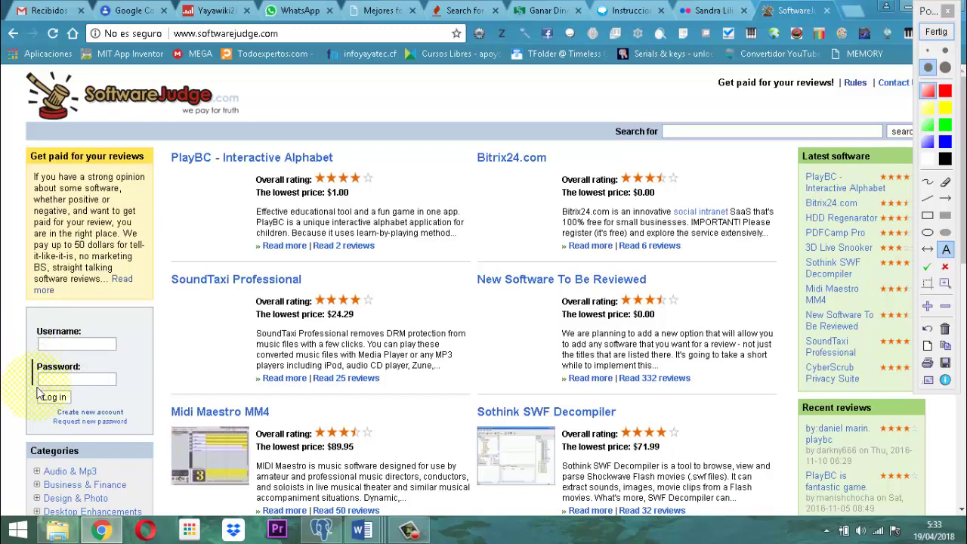
pyautogui.click(41, 388)
pyautogui.click(68, 387)
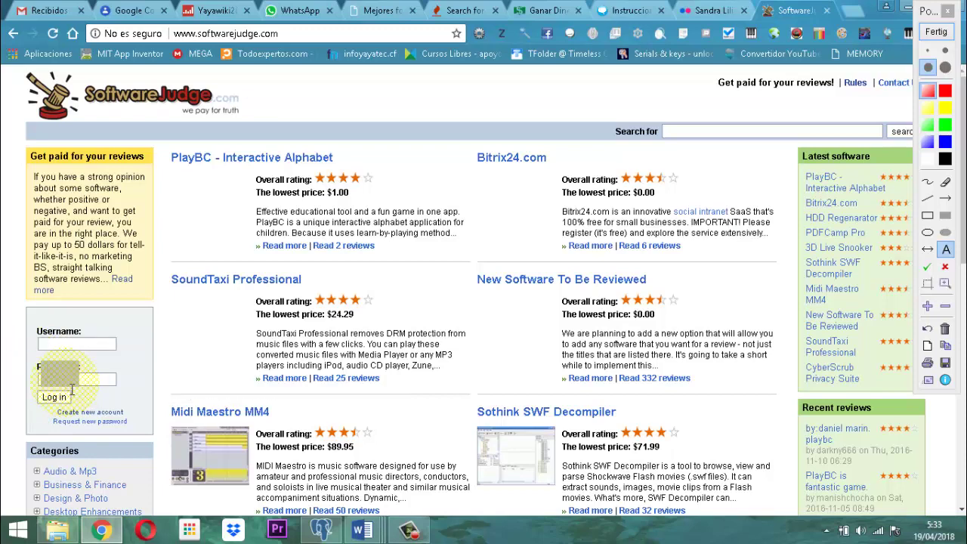
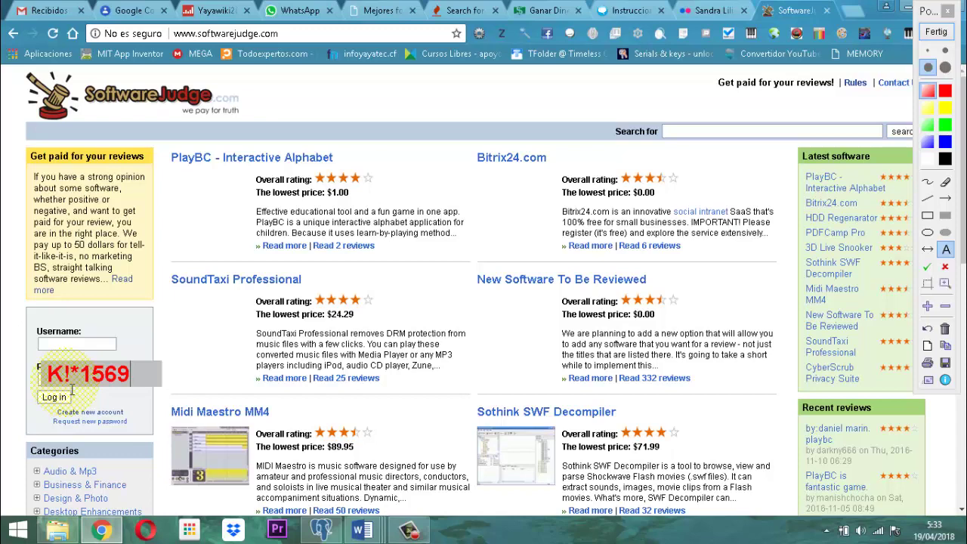
# Erase the sample password note and close Pointofix annotation.
pyautogui.press('BackSpace')
pyautogui.write('S')
pyautogui.press('BackSpace')
pyautogui.write('s')
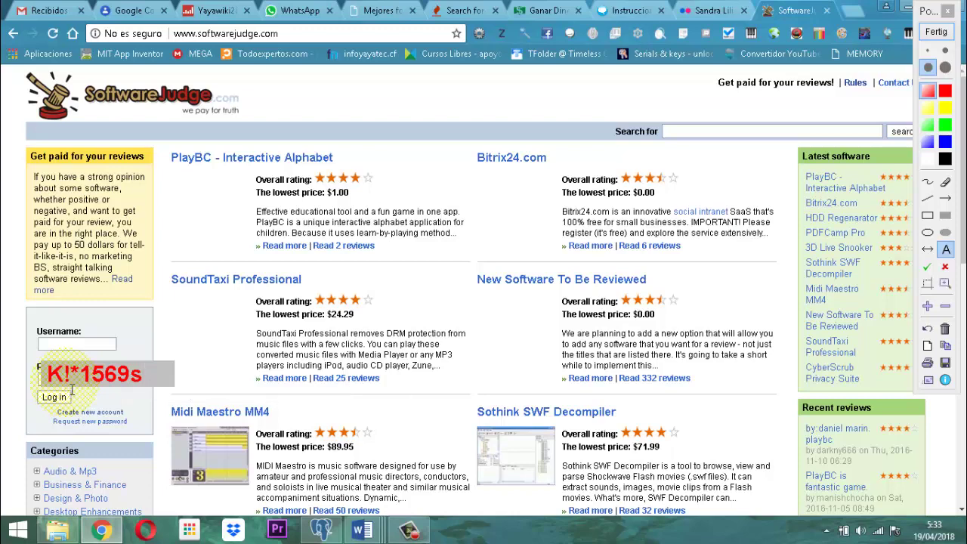
pyautogui.press('BackSpace')
pyautogui.press('BackSpace')
pyautogui.press('BackSpace')
pyautogui.press('BackSpace')
pyautogui.press('BackSpace')
pyautogui.press('BackSpace')
pyautogui.press('BackSpace')
pyautogui.press('BackSpace')
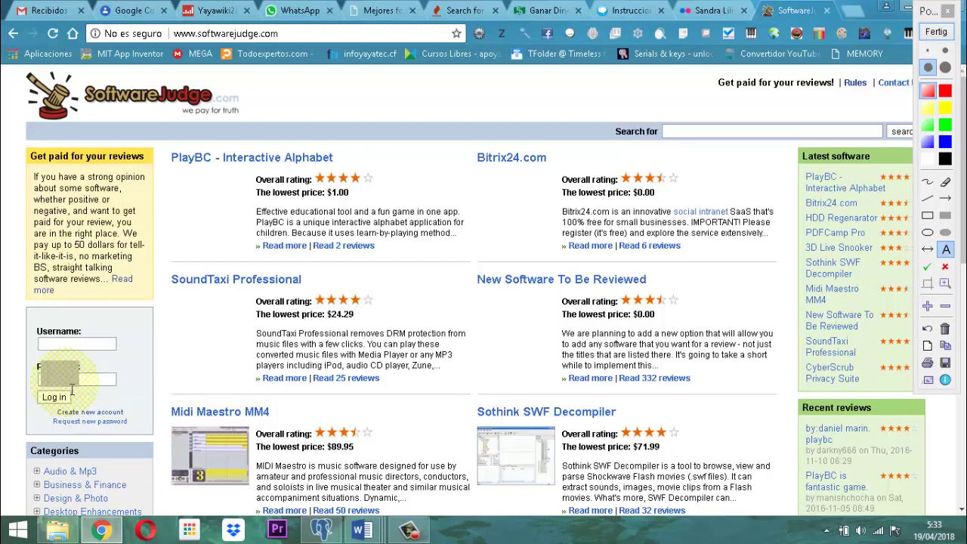
pyautogui.click(937, 33)
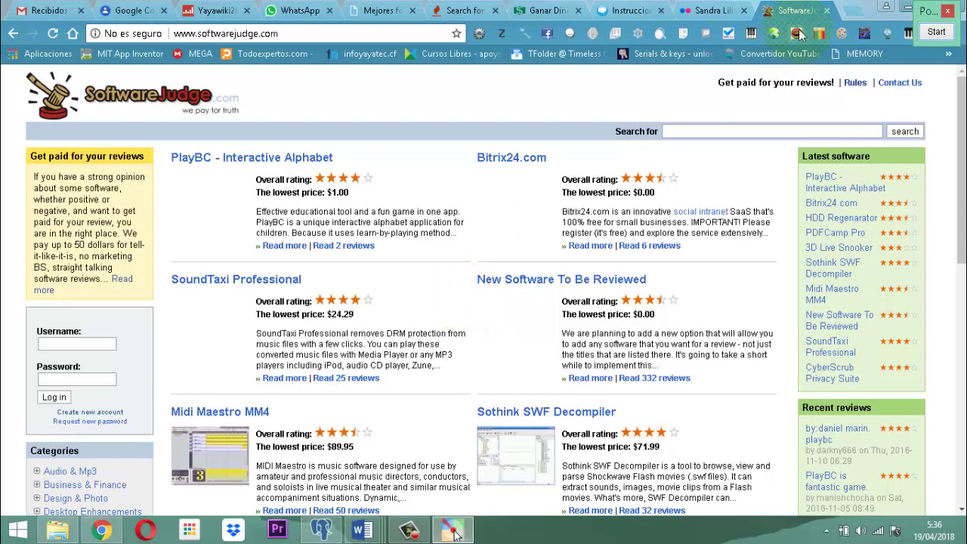
# Magnify the SoftwareJudge page header with Pointofix.
pyautogui.click(937, 33)
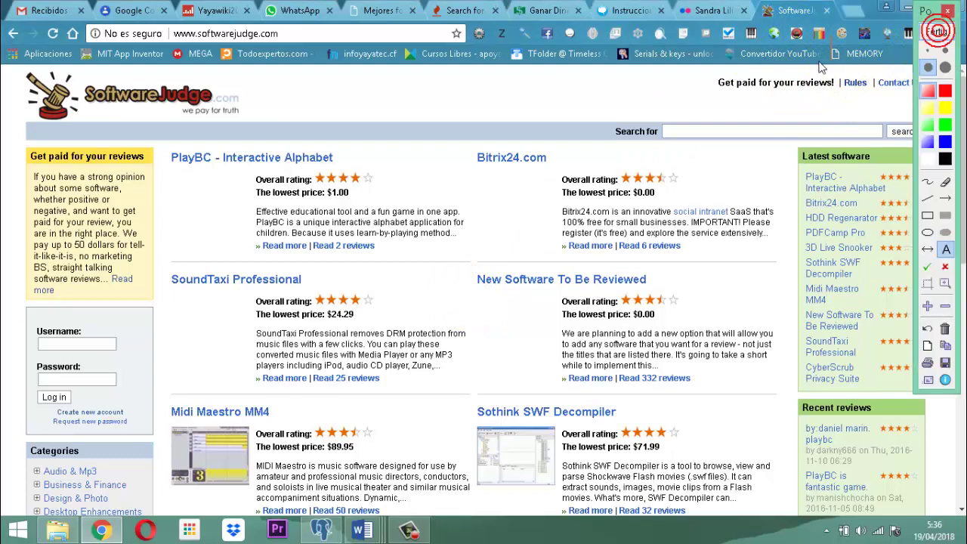
pyautogui.scroll(2, 793, 83)
pyautogui.click(808, 87)
pyautogui.scroll(2, 586, 138)
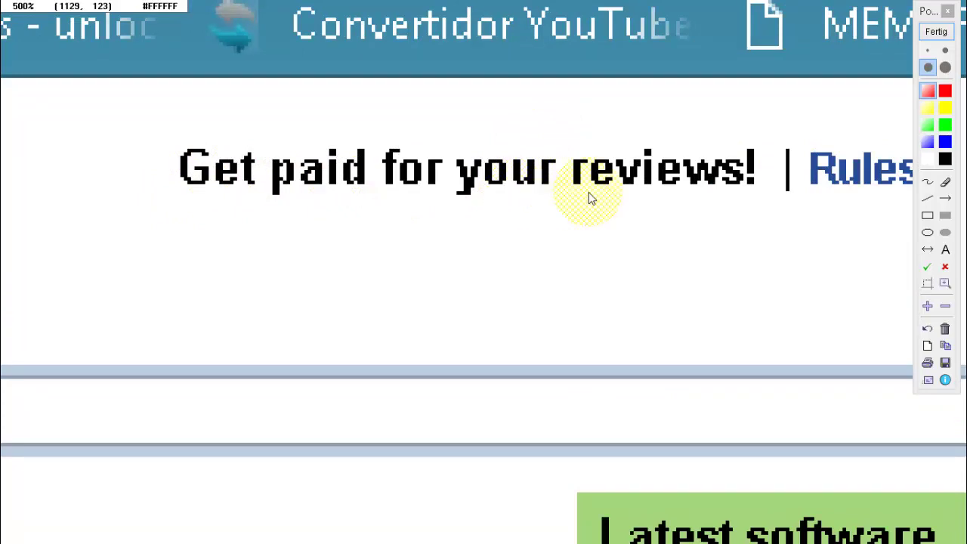
# End annotation and switch back to the 'material para curso grupo 2' Word document.
pyautogui.click(936, 32)
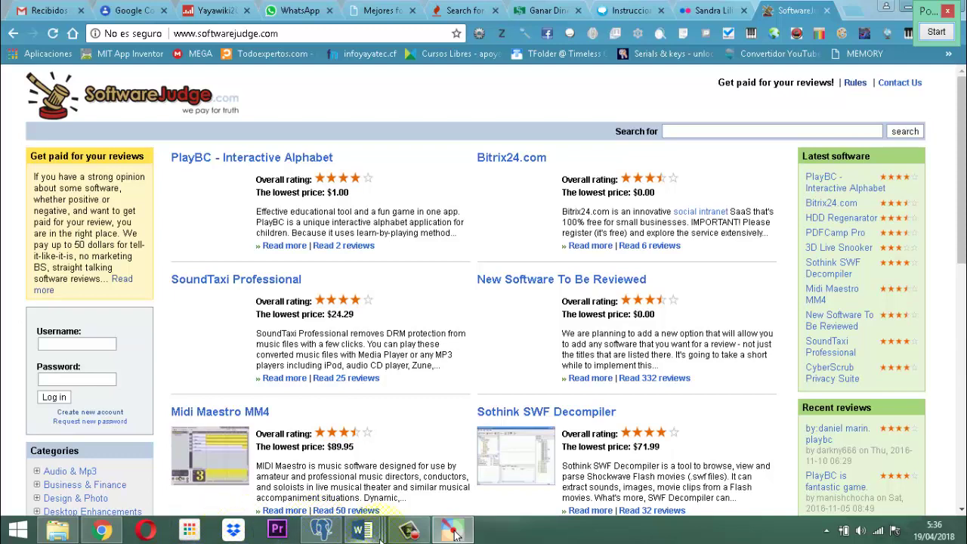
pyautogui.moveTo(359, 526)
pyautogui.click(154, 414)
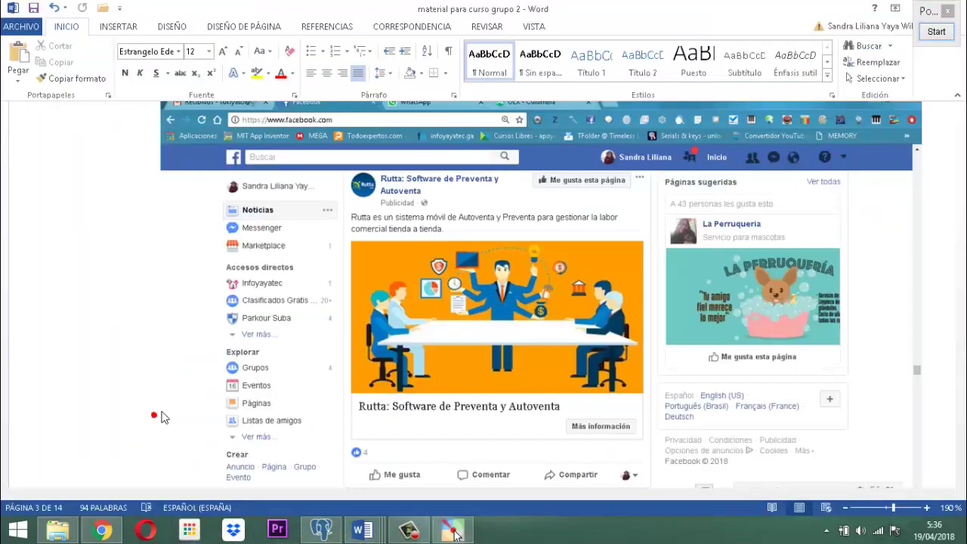
# Scroll to the page 3 Facebook screenshot of the wellness coaches post.
pyautogui.scroll(-2, 154, 415)
pyautogui.scroll(-4, 330, 355)
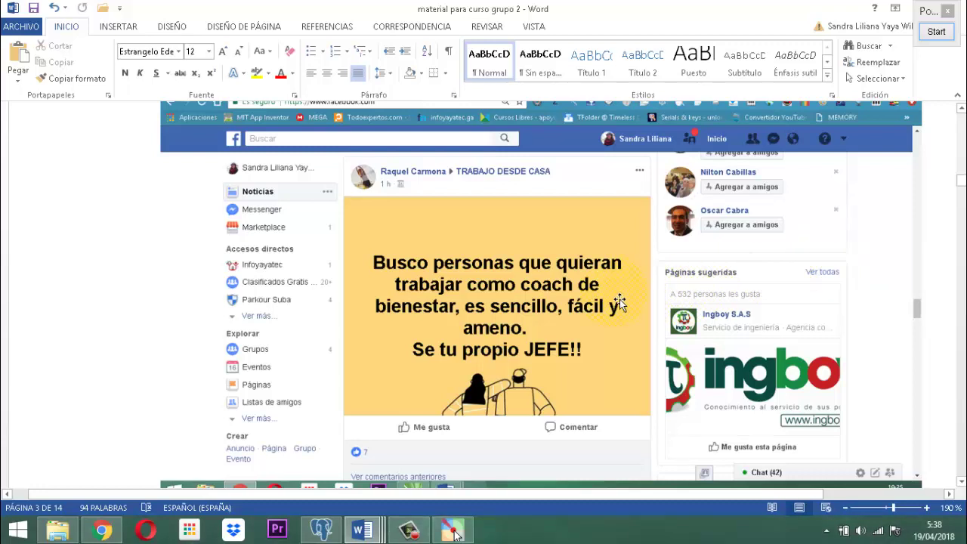
# Scroll to page 4's screenshot of the 'Copy Paste Jobs - Weekly Payouts' YouTube video.
pyautogui.scroll(-4, 604, 313)
pyautogui.scroll(-6, 601, 322)
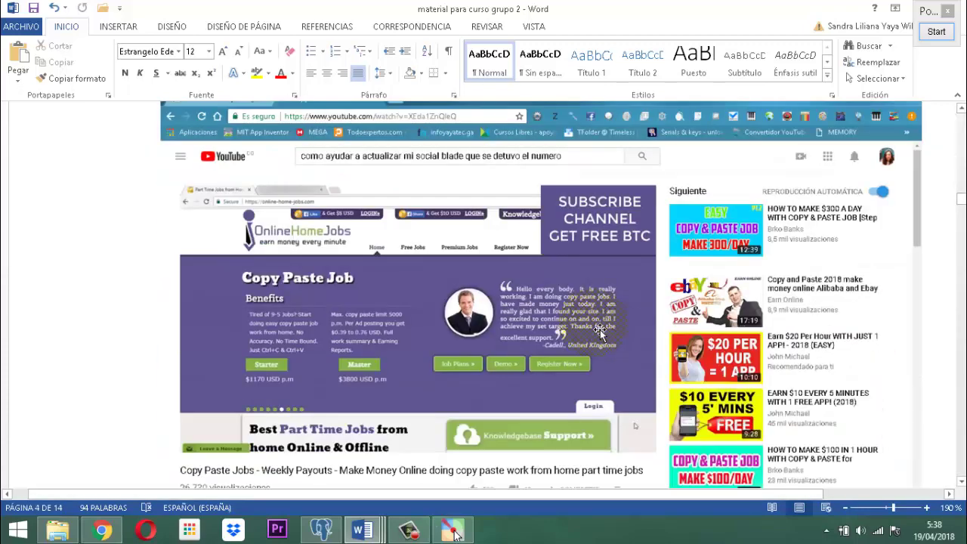
pyautogui.scroll(-1, 600, 329)
pyautogui.scroll(1, 599, 329)
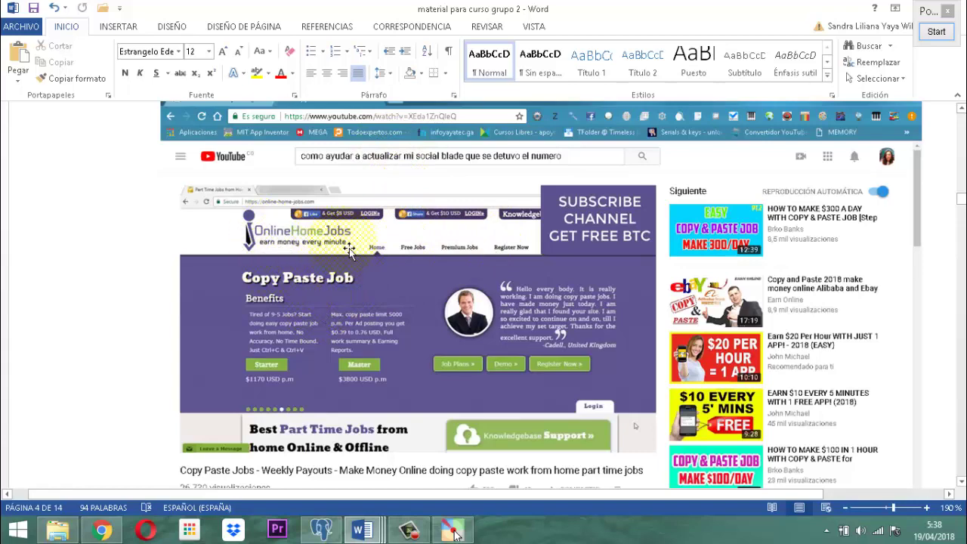
pyautogui.scroll(-1, 370, 251)
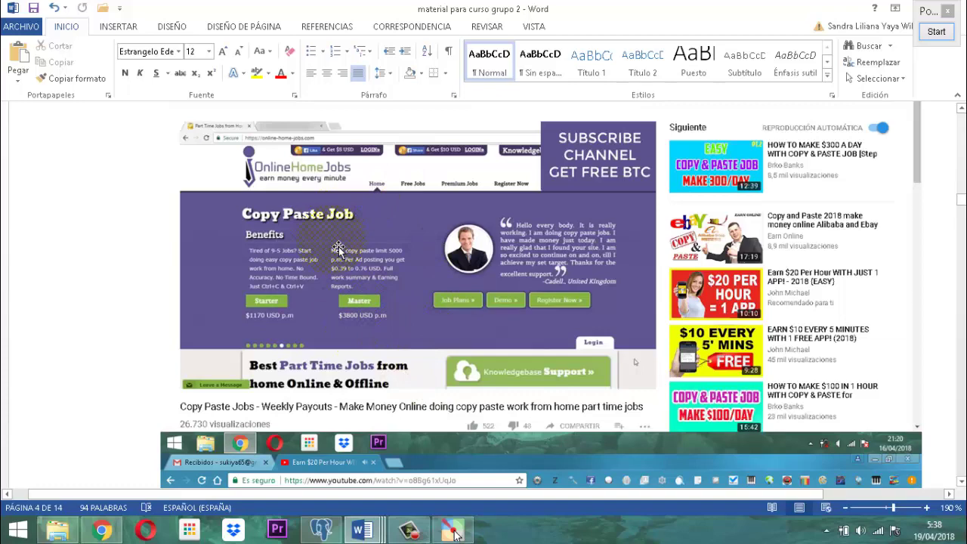
# Move down page 4 to the 'Earn $20 Per Hour WITH JUST 1 APP!' screenshot and its commissions table.
pyautogui.scroll(-3, 439, 330)
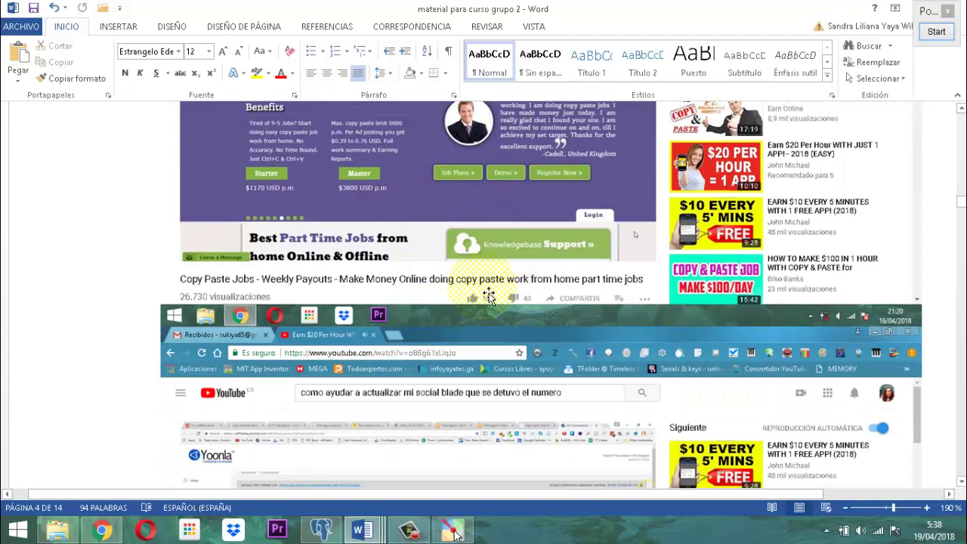
pyautogui.scroll(2, 489, 295)
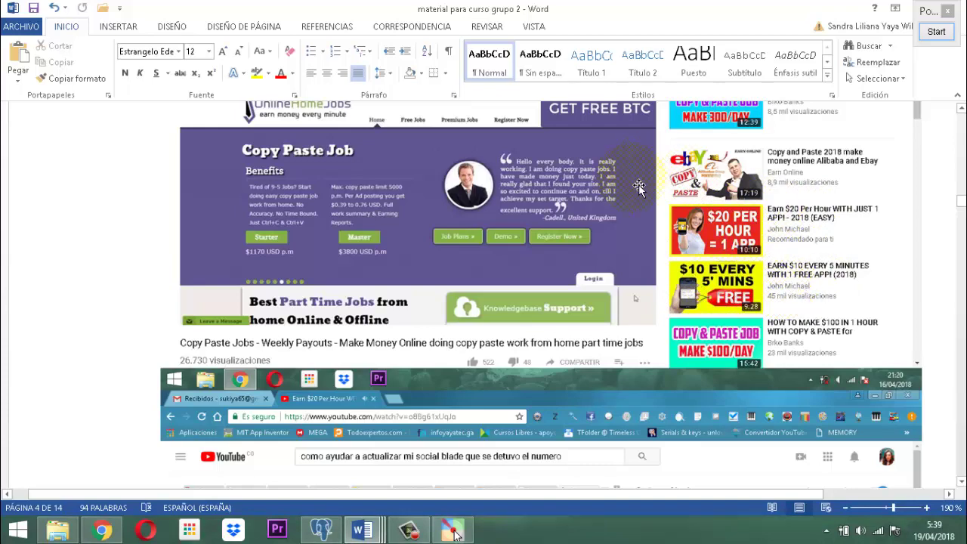
pyautogui.scroll(1, 768, 200)
pyautogui.scroll(1, 769, 200)
pyautogui.scroll(-2, 770, 357)
pyautogui.scroll(-1, 596, 336)
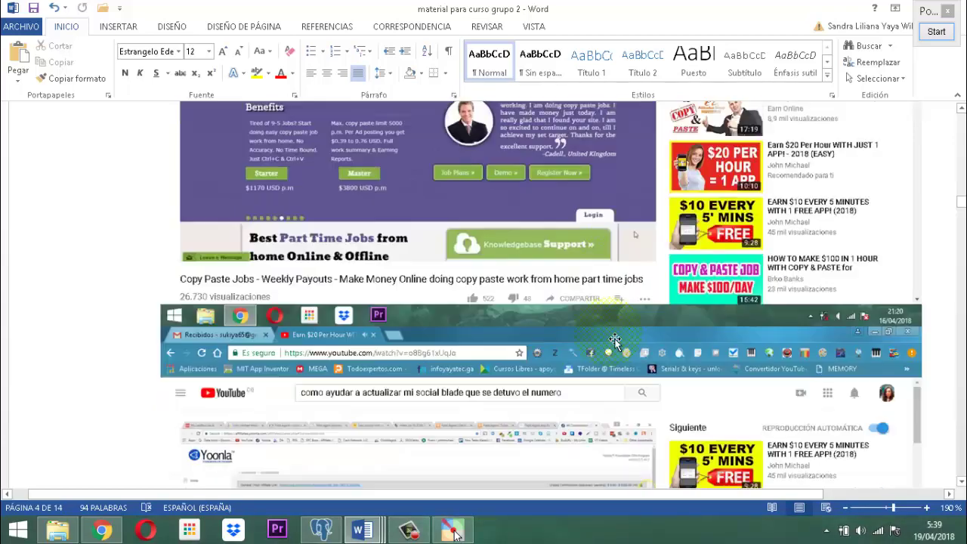
pyautogui.scroll(-2, 615, 341)
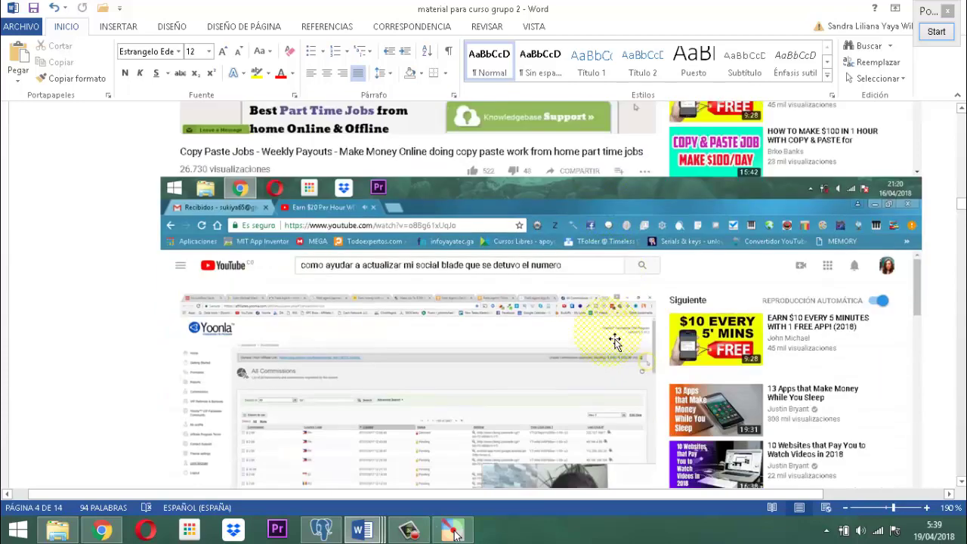
pyautogui.scroll(-1, 615, 340)
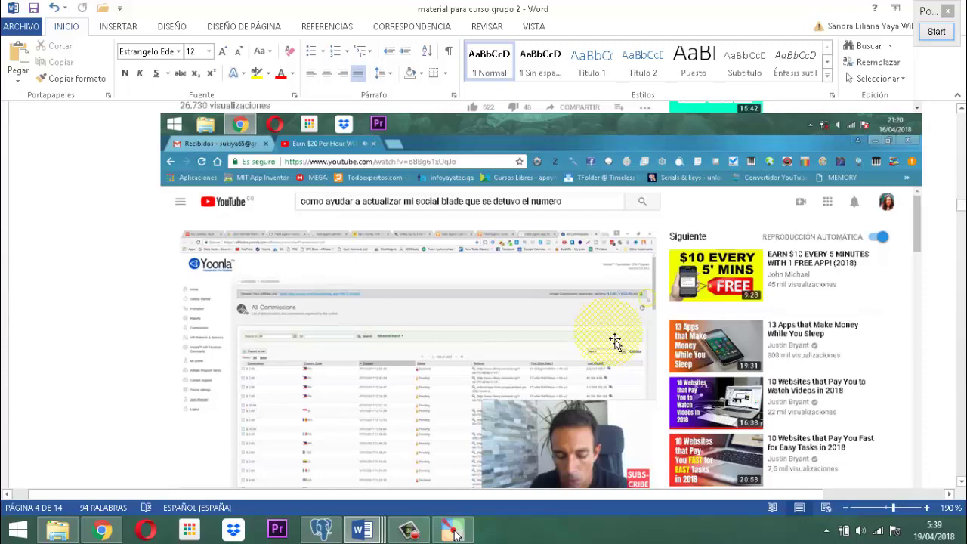
pyautogui.scroll(-2, 615, 341)
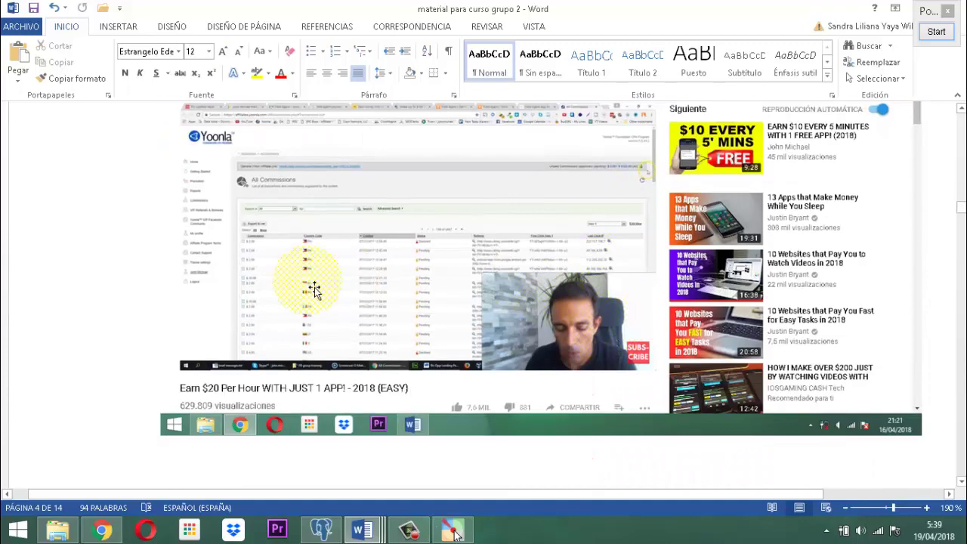
pyautogui.scroll(1, 198, 154)
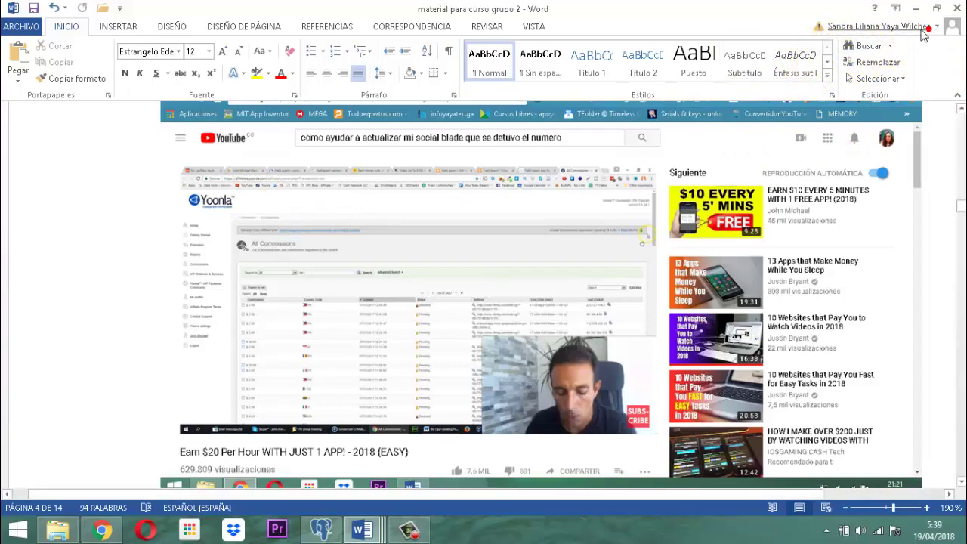
# Start Pointofix and zoom in and out on the Yoonla commissions page and video title.
pyautogui.click(936, 31)
pyautogui.scroll(-3, 126, 205)
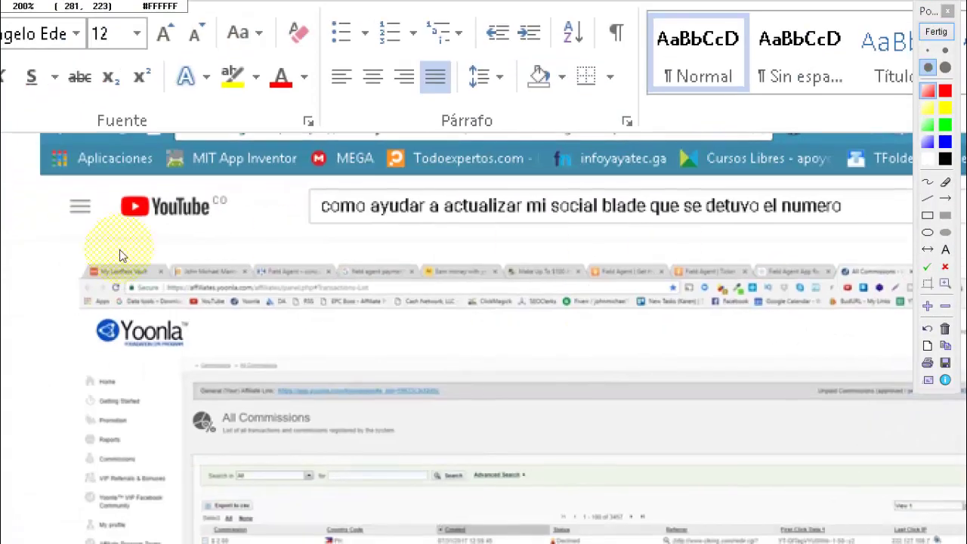
pyautogui.scroll(3, 119, 249)
pyautogui.scroll(-3, 193, 294)
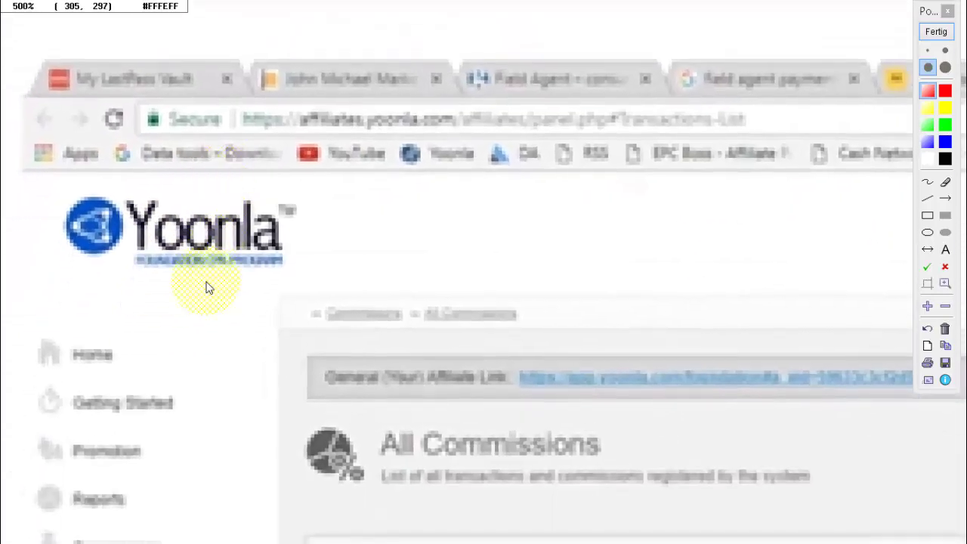
pyautogui.scroll(4, 209, 288)
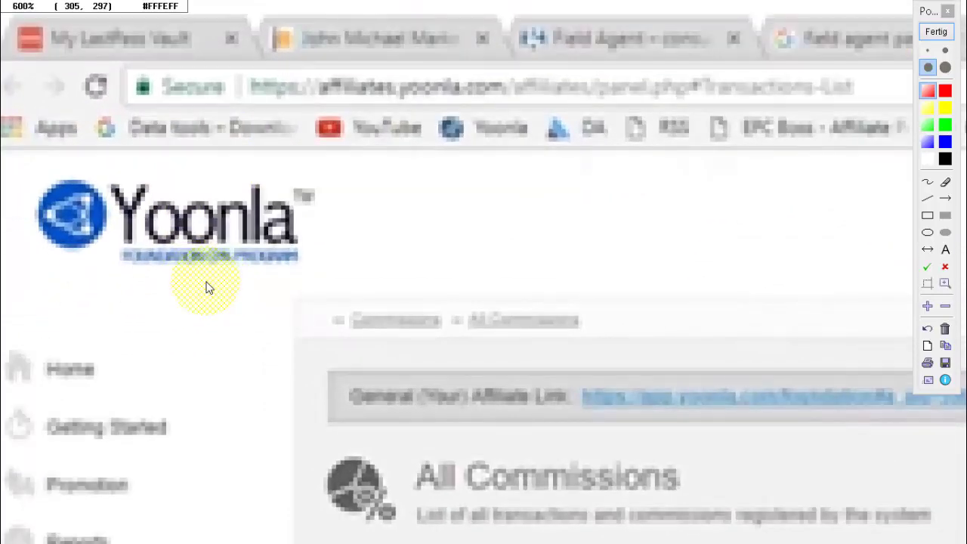
pyautogui.scroll(-1, 209, 288)
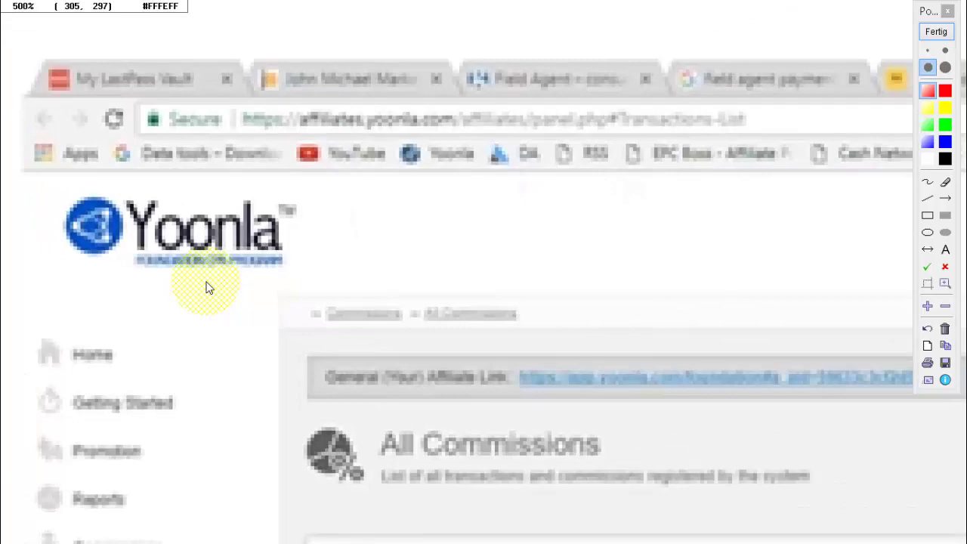
pyautogui.scroll(-4, 209, 287)
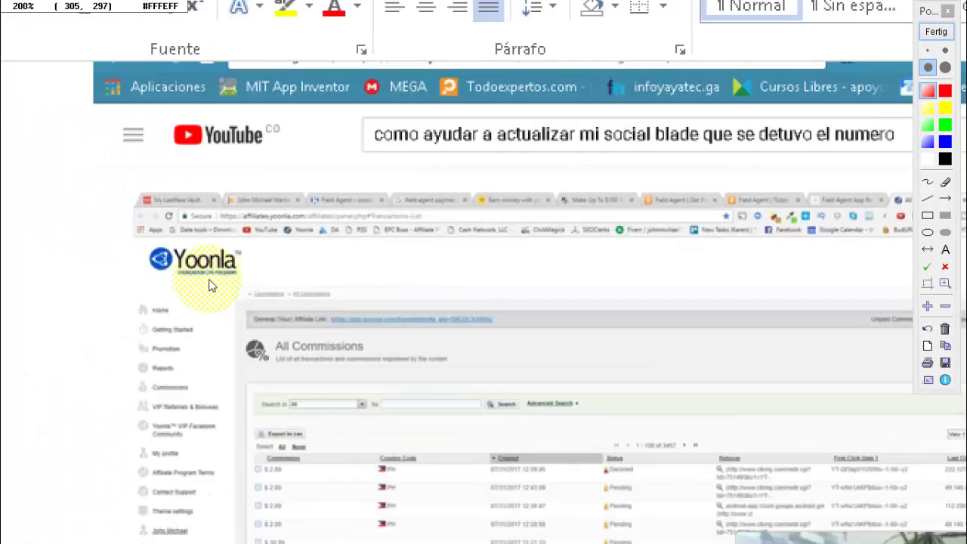
pyautogui.scroll(1, 346, 215)
pyautogui.scroll(-1, 165, 188)
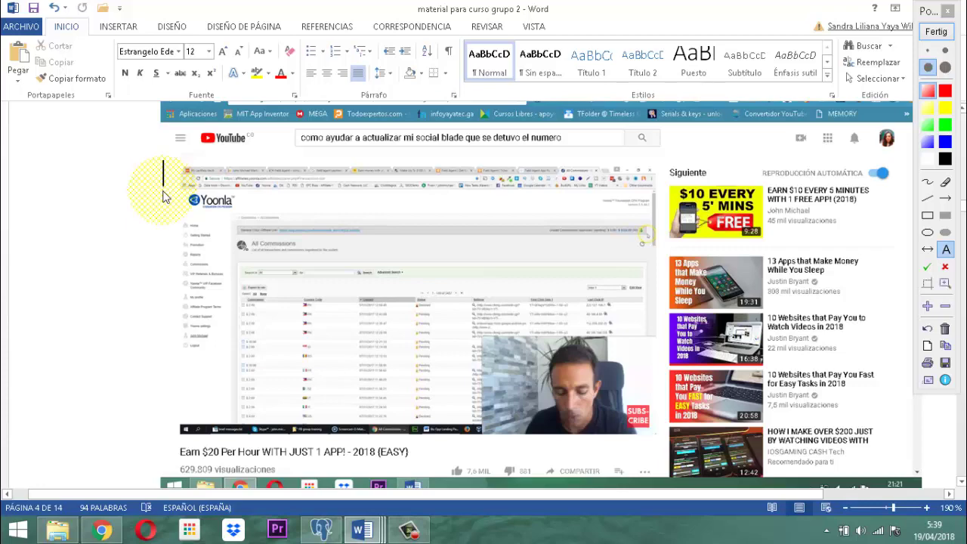
pyautogui.scroll(1, 287, 468)
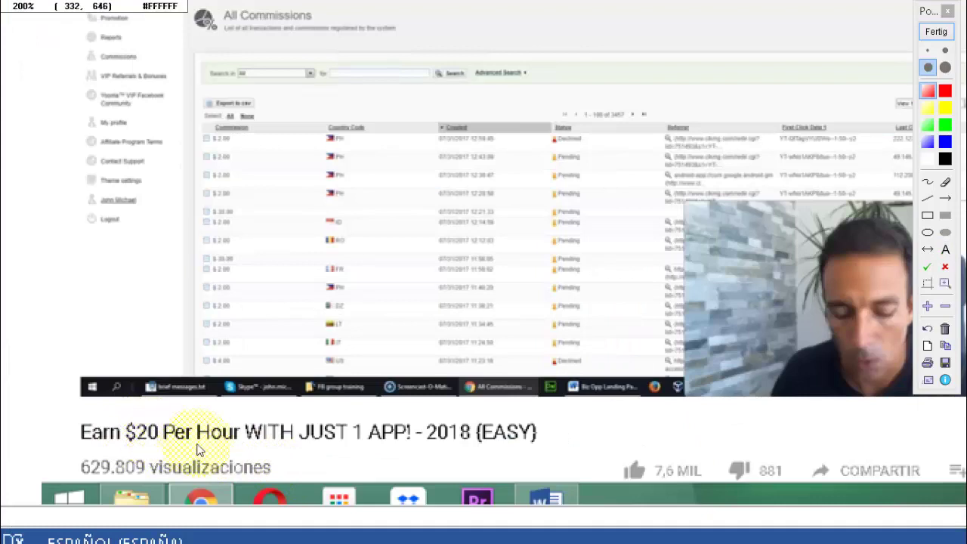
pyautogui.scroll(-1, 240, 444)
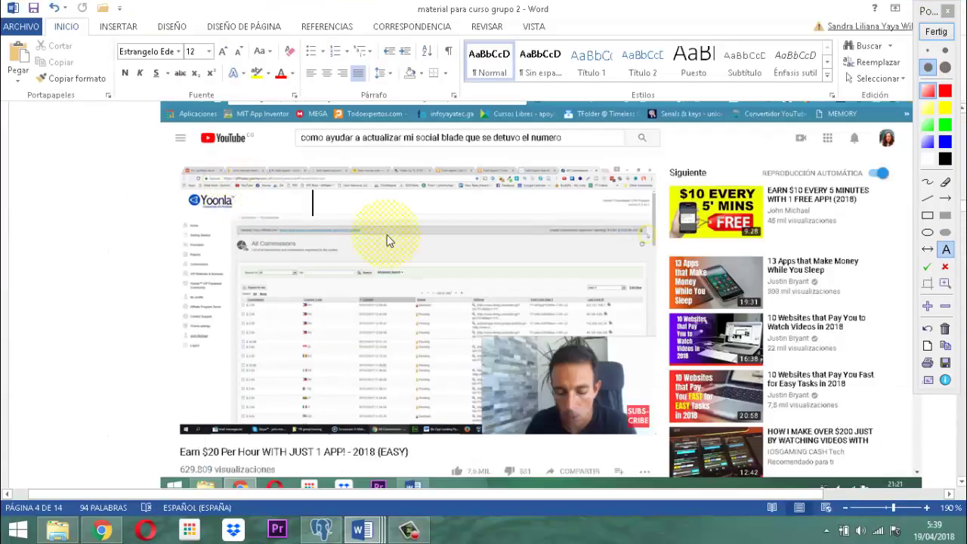
# End annotation and scroll to page 5's '10 Websites that Pay You to Watch Videos in 2018' screenshot.
pyautogui.click(936, 31)
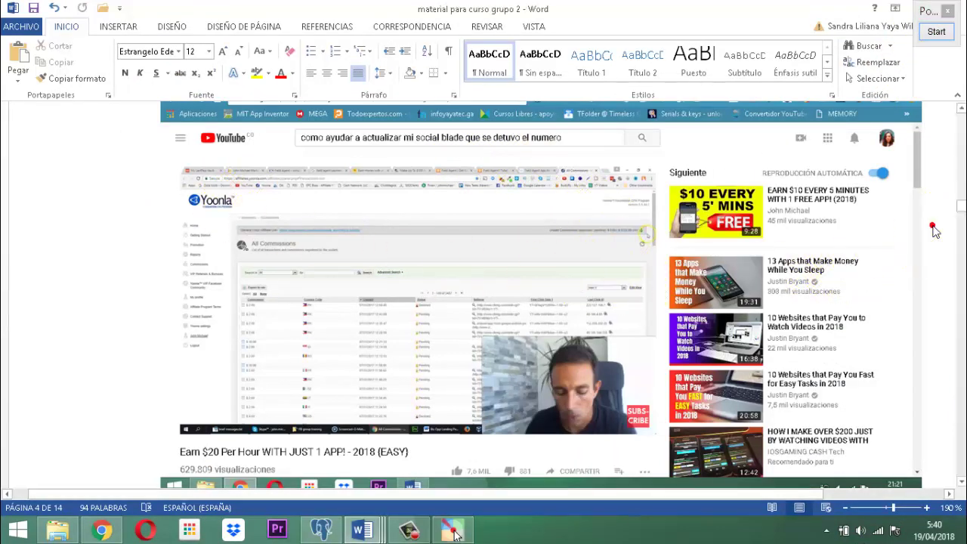
pyautogui.scroll(-3, 933, 226)
pyautogui.scroll(-2, 614, 276)
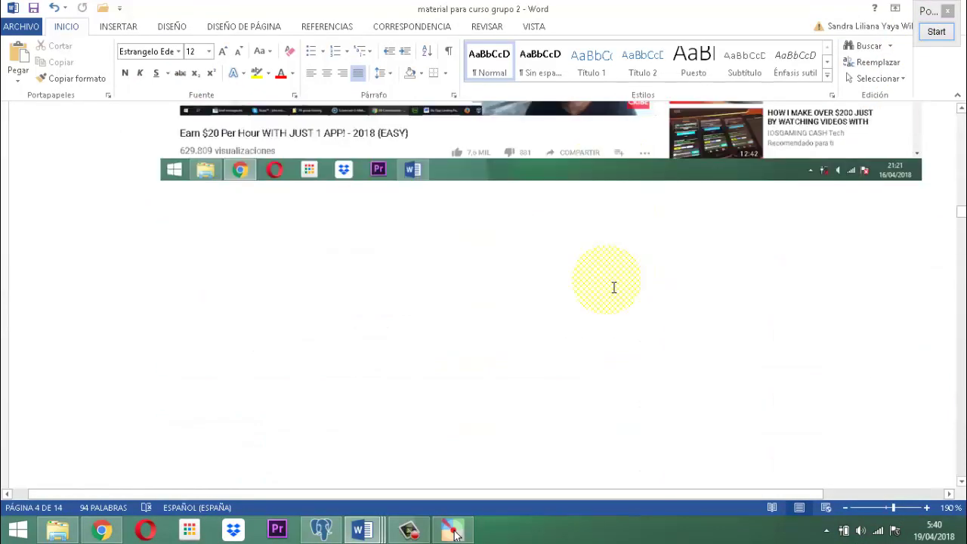
pyautogui.scroll(-3, 614, 286)
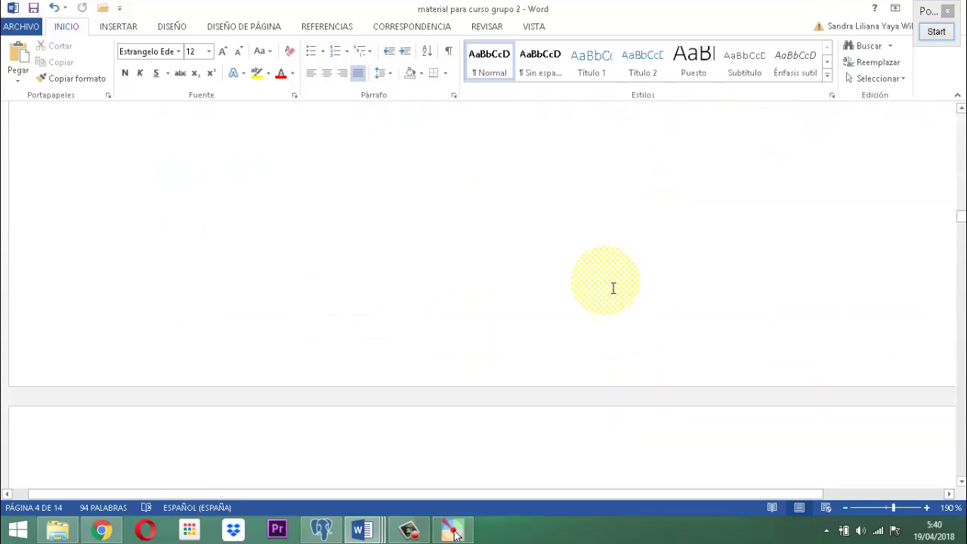
pyautogui.scroll(-5, 613, 288)
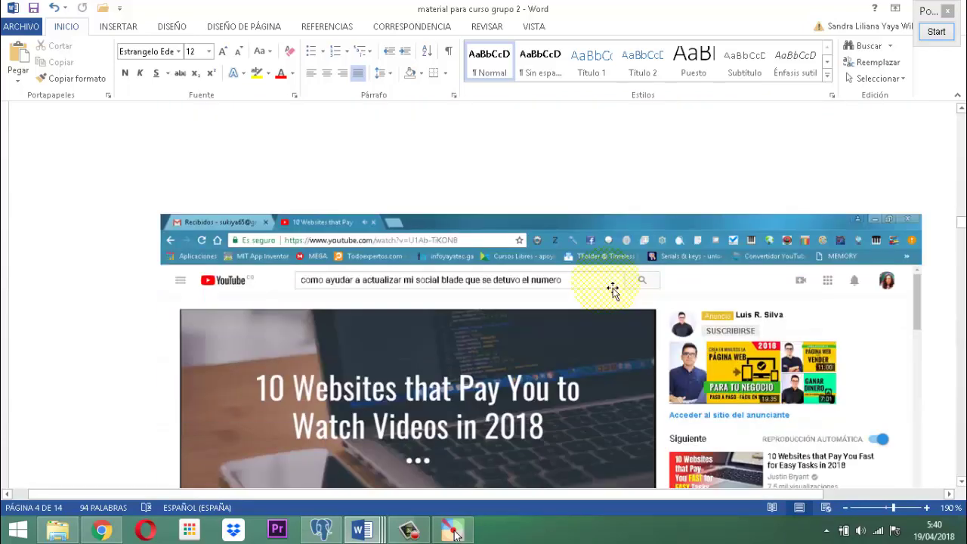
pyautogui.scroll(-2, 613, 289)
pyautogui.scroll(-2, 612, 288)
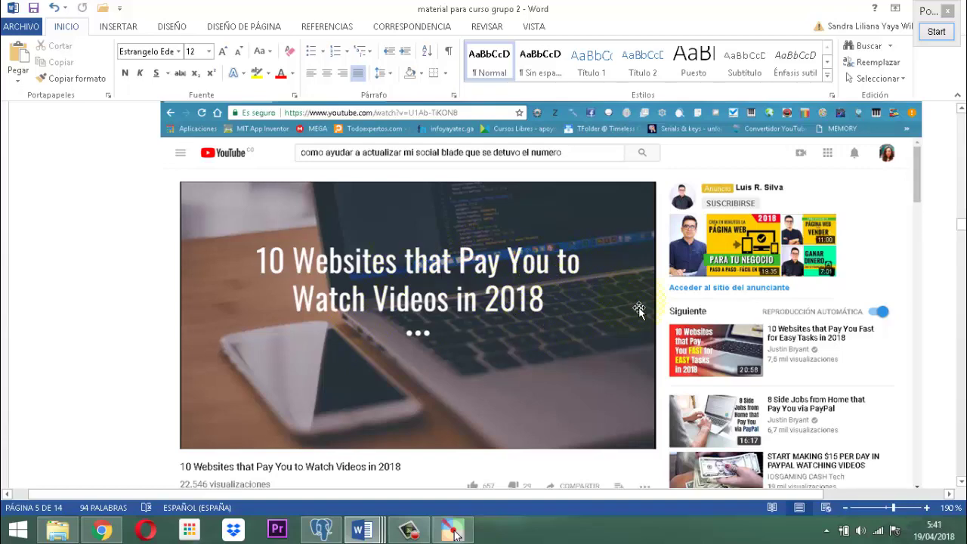
pyautogui.scroll(-1, 638, 310)
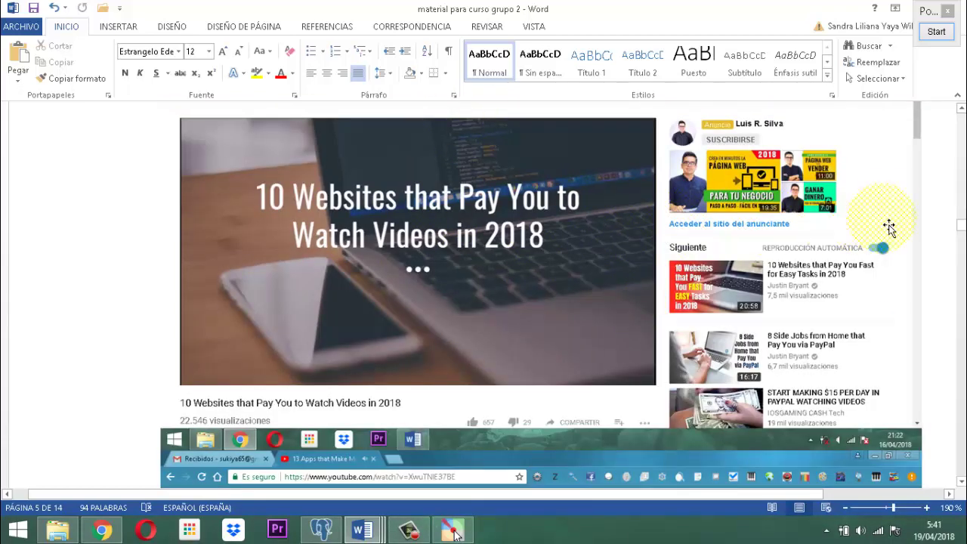
# Start Pointofix, magnify the 10 Websites screenshot and pan toward the video title.
pyautogui.click(936, 31)
pyautogui.scroll(2, 400, 429)
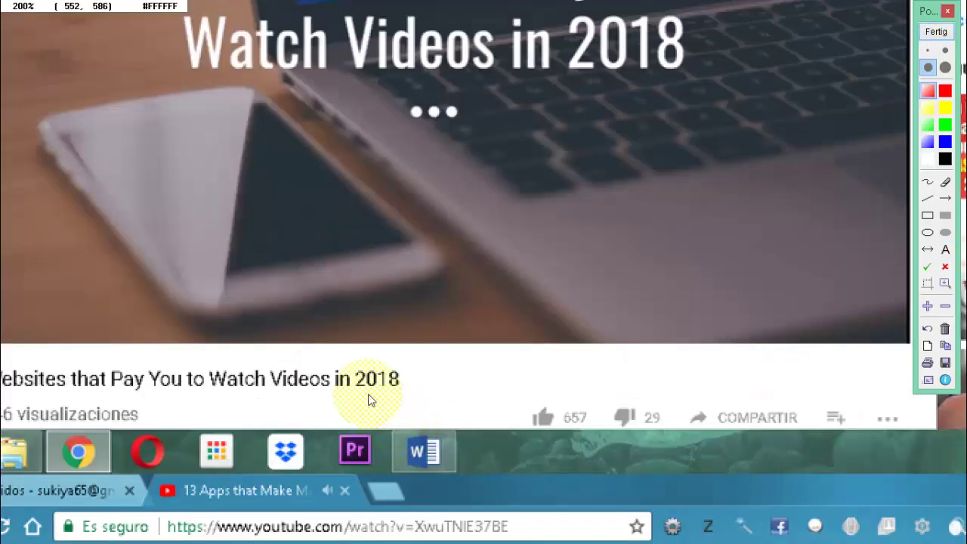
pyautogui.moveTo(306, 305); pyautogui.dragTo(518, 334)
pyautogui.scroll(2, 324, 373)
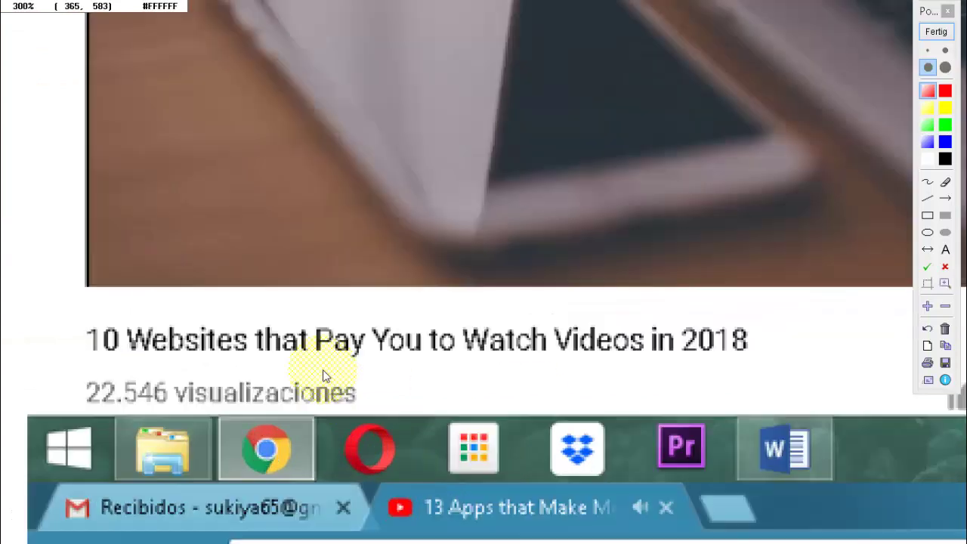
pyautogui.scroll(-1, 170, 352)
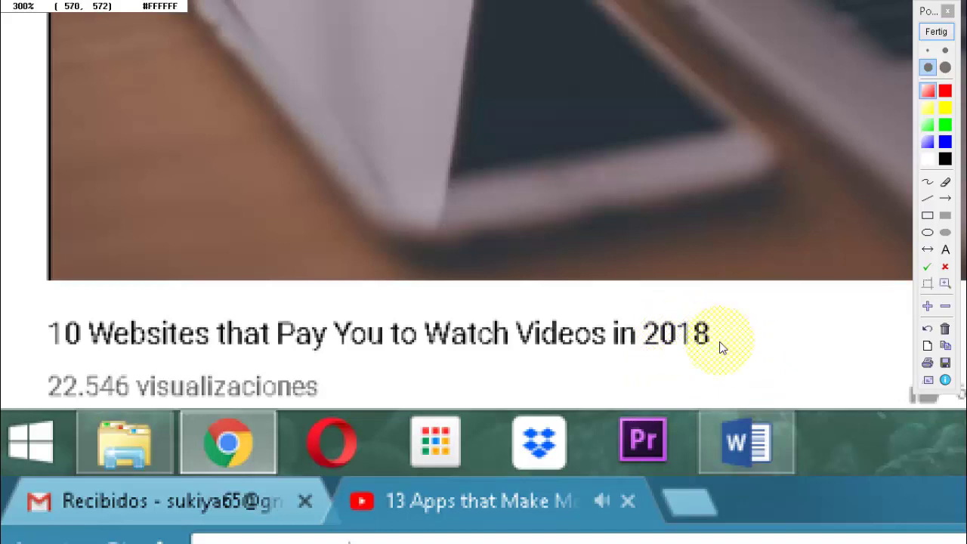
# Exit the magnified view and finish the Pointofix session, leaving the page unmarked.
pyautogui.press('Escape')
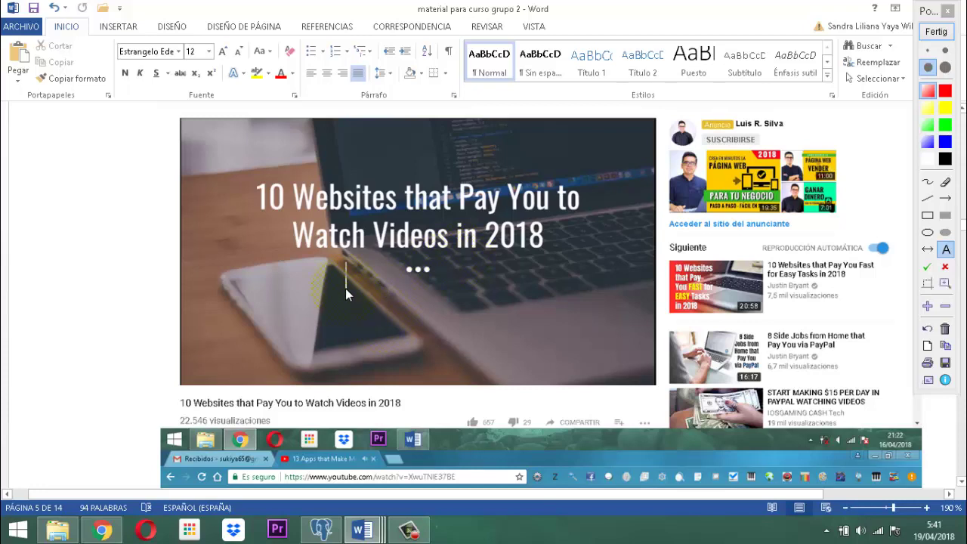
pyautogui.click(11, 203)
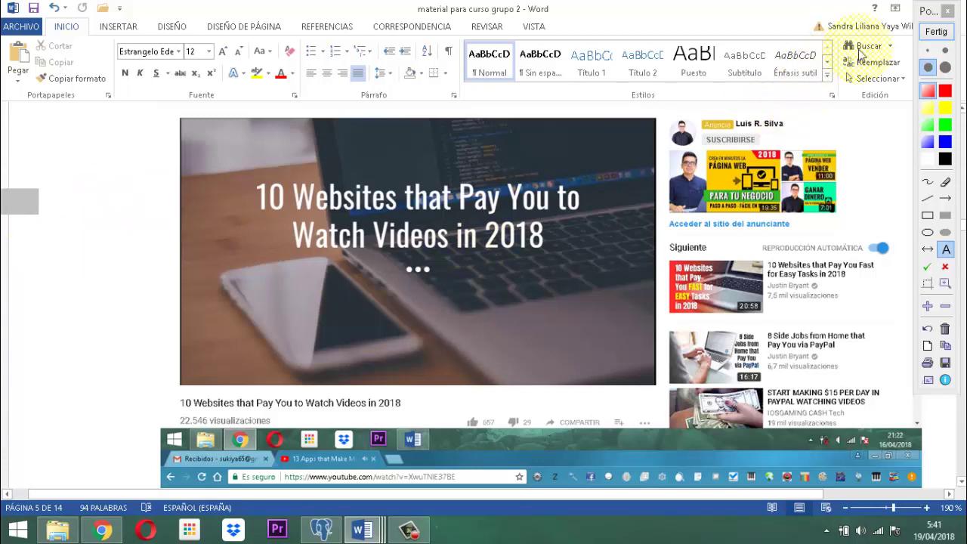
pyautogui.click(935, 34)
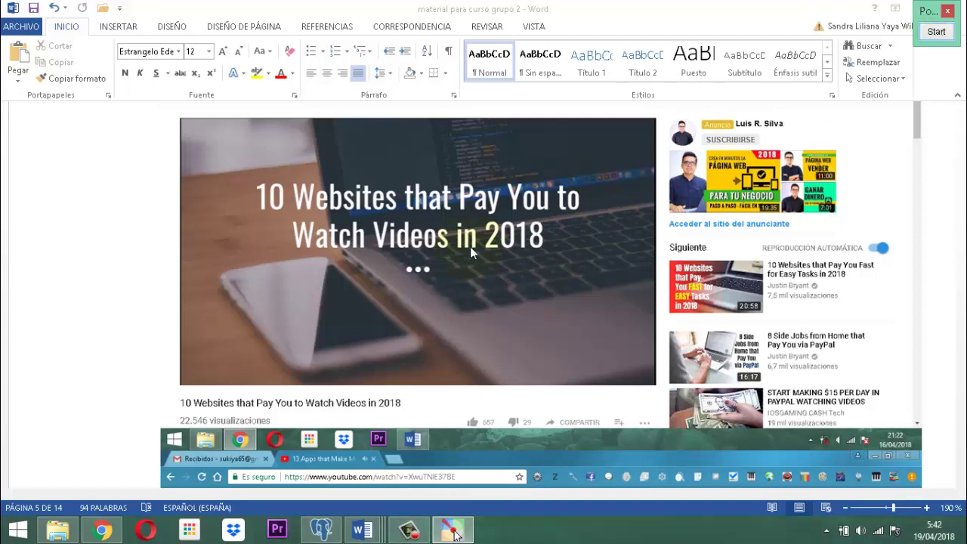
# Scroll Word down to page 5's '13 Apps that Make Money While You Sleep' screenshot.
pyautogui.click(54, 246)
pyautogui.scroll(-5, 231, 234)
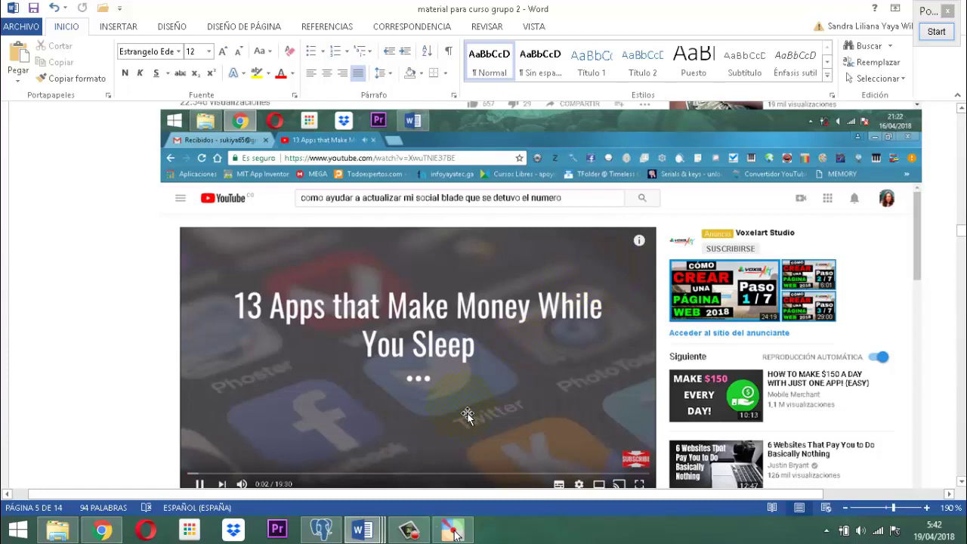
pyautogui.moveTo(422, 534)
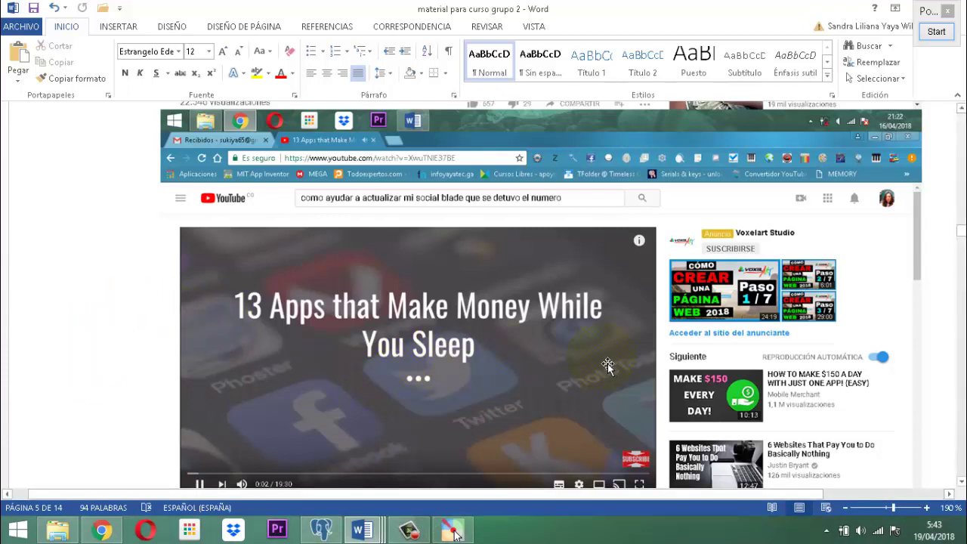
pyautogui.scroll(-2, 607, 363)
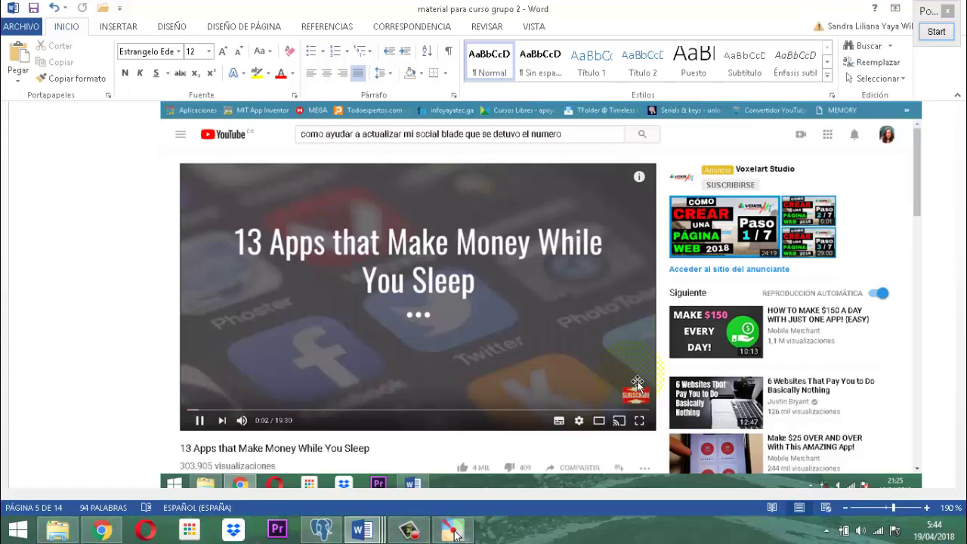
# Scroll down to page 6's 'MAKE $10,000 EVERY MONTH IN 2018' screenshot with the Jumanji banner.
pyautogui.scroll(-2, 541, 295)
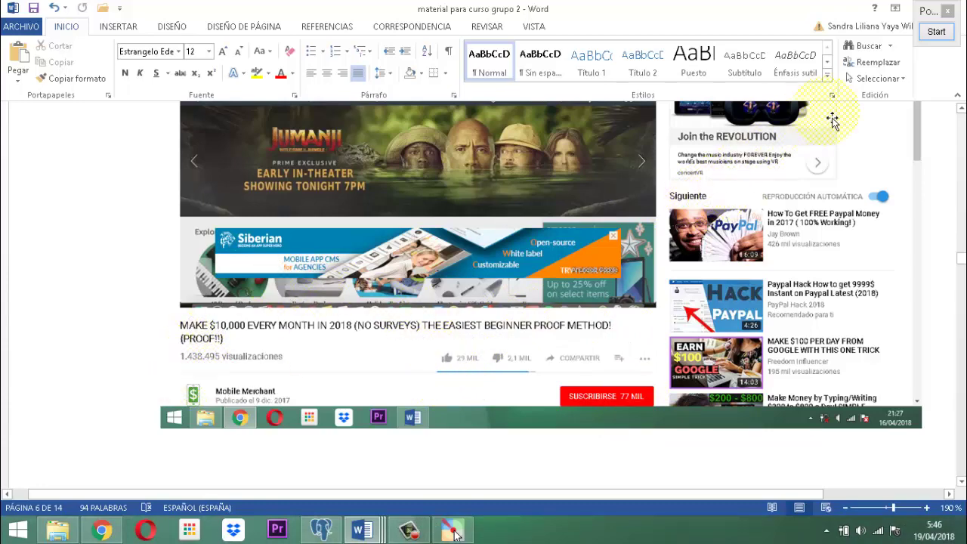
# Start Pointofix, zoom to 300% on page 6's view count and subscribe button, then zoom out.
pyautogui.click(936, 32)
pyautogui.scroll(2, 200, 348)
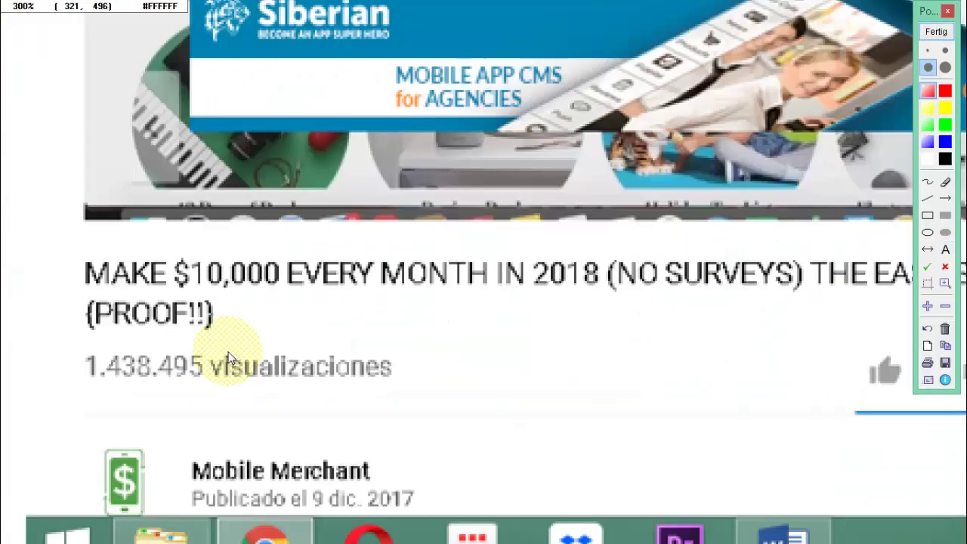
pyautogui.moveTo(266, 349); pyautogui.dragTo(377, 302)
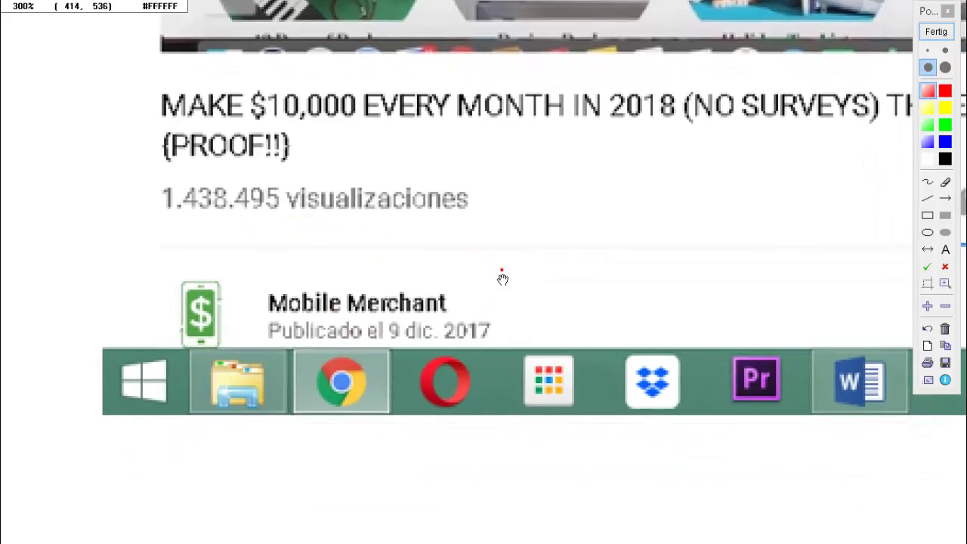
pyautogui.click(501, 272)
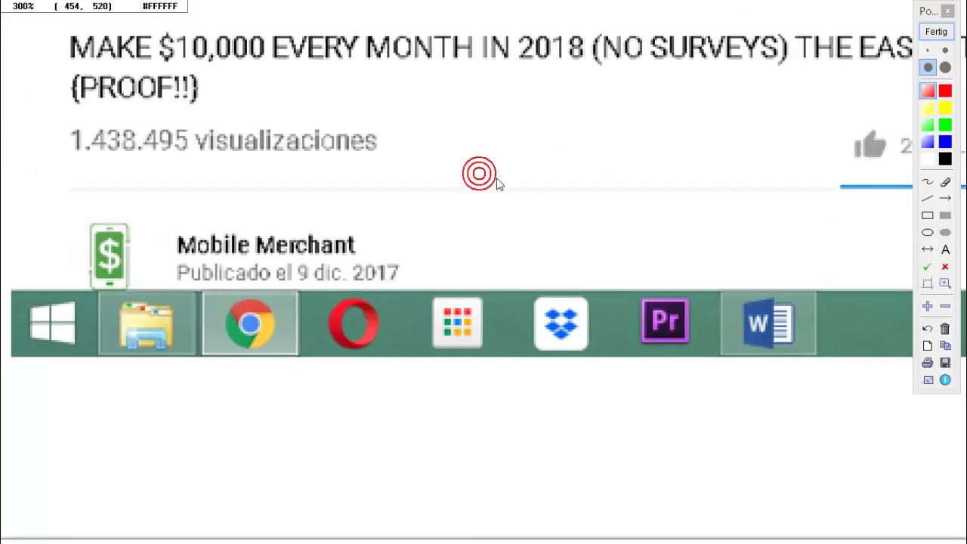
pyautogui.click(497, 181)
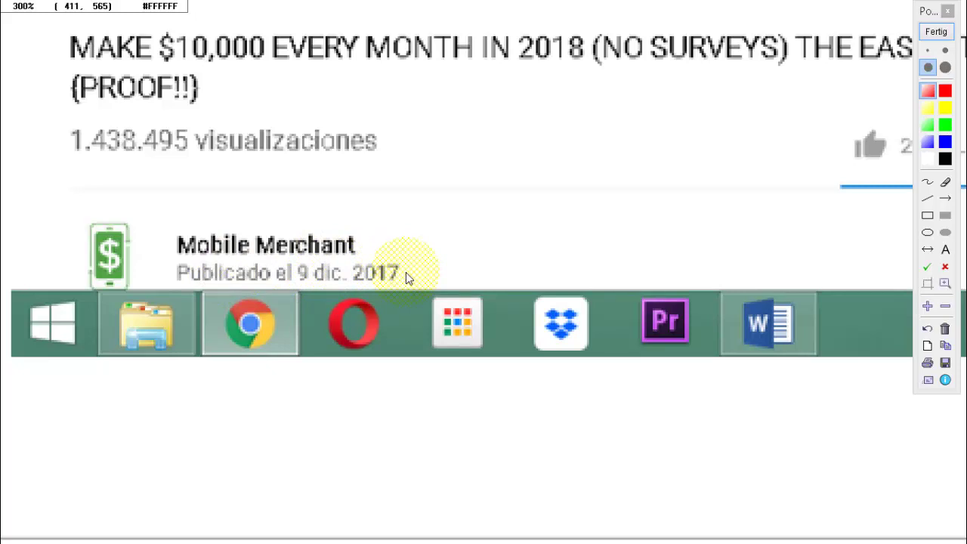
pyautogui.scroll(-1, 405, 277)
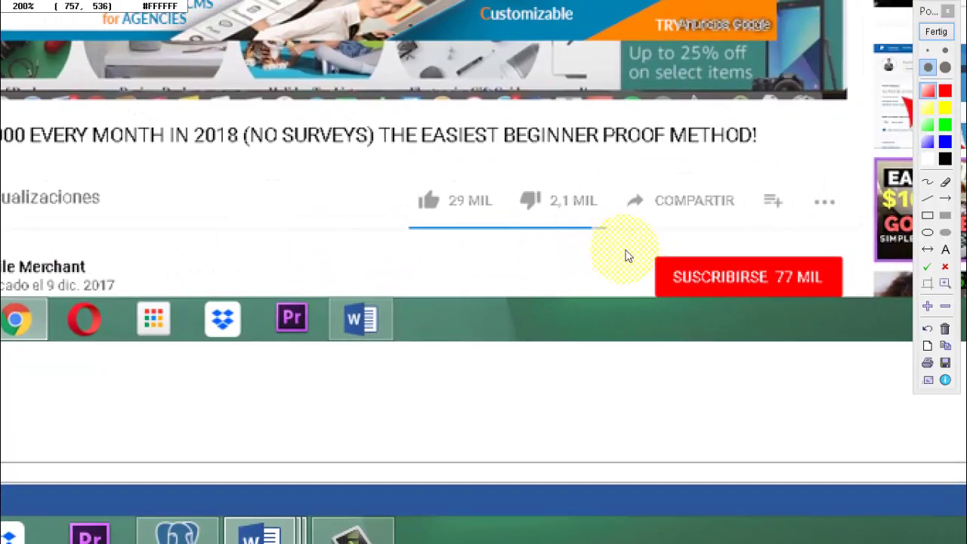
pyautogui.scroll(1, 744, 279)
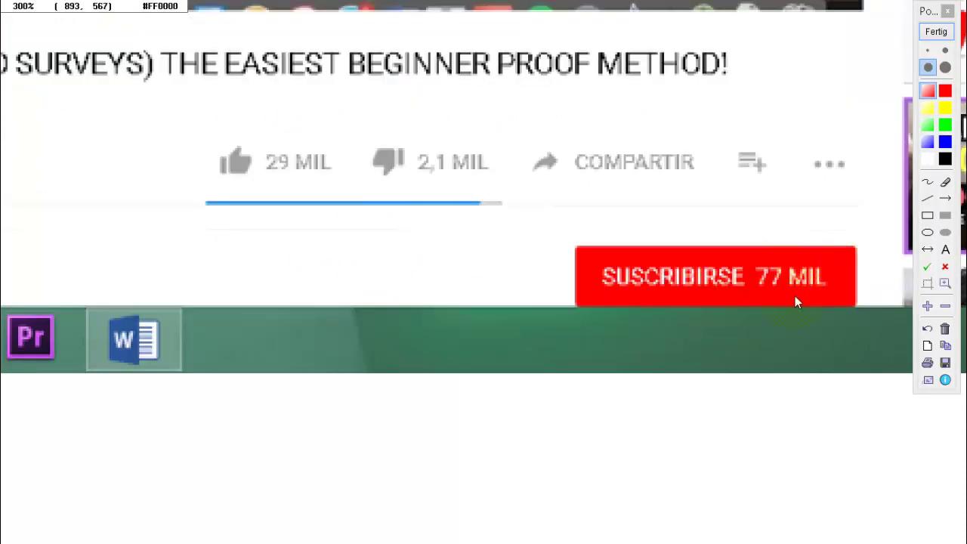
pyautogui.scroll(-2, 428, 241)
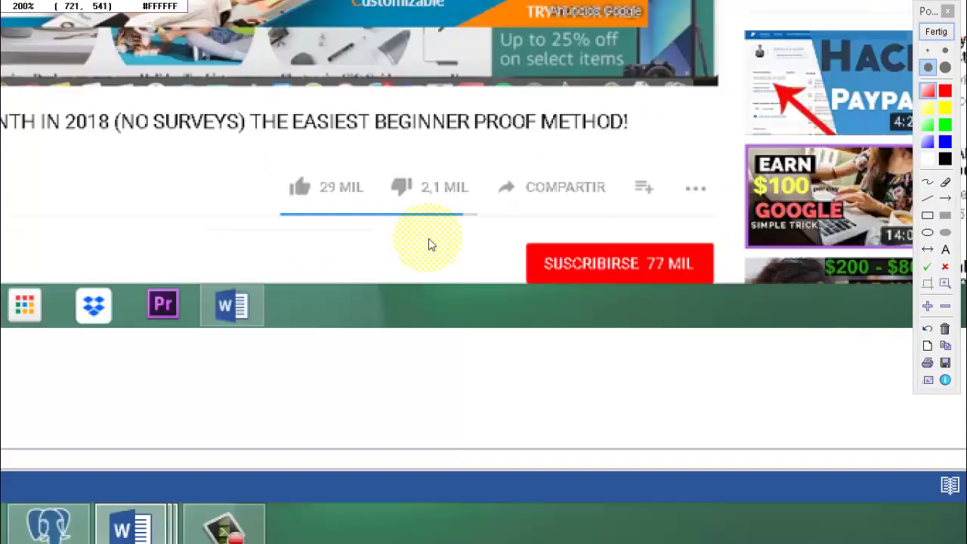
# End Pointofix annotation and move the page 7 screenshot lower on the page.
pyautogui.click(936, 32)
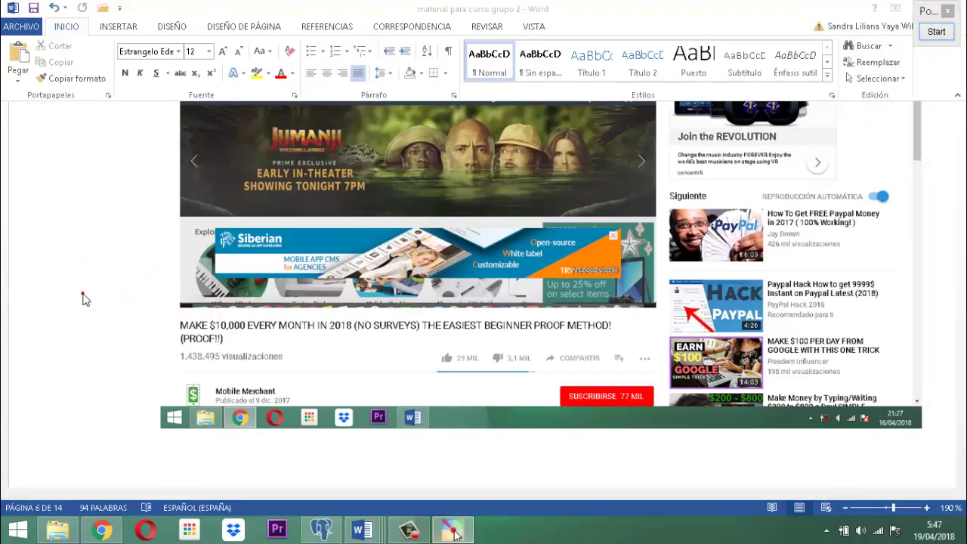
pyautogui.click(82, 294)
pyautogui.scroll(-3, 224, 301)
pyautogui.scroll(-6, 225, 301)
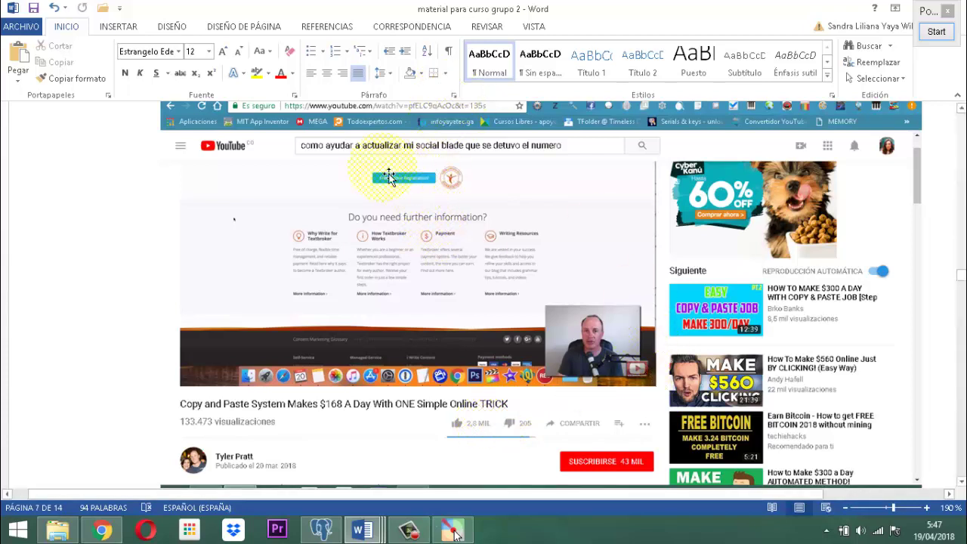
pyautogui.moveTo(355, 189); pyautogui.dragTo(358, 305)
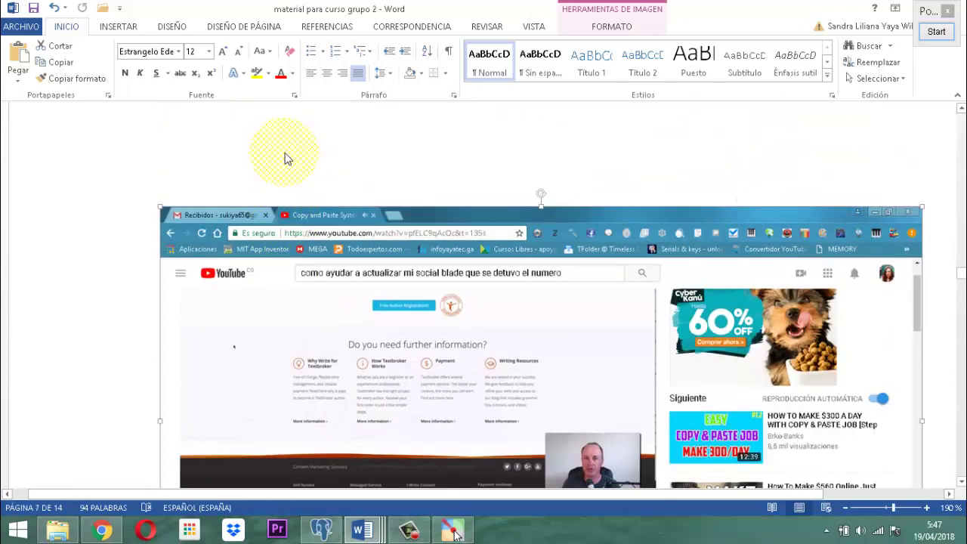
# Scroll until page 7's 'How to Make $100 in 46 seconds' screenshot is fully visible.
pyautogui.scroll(-1, 492, 313)
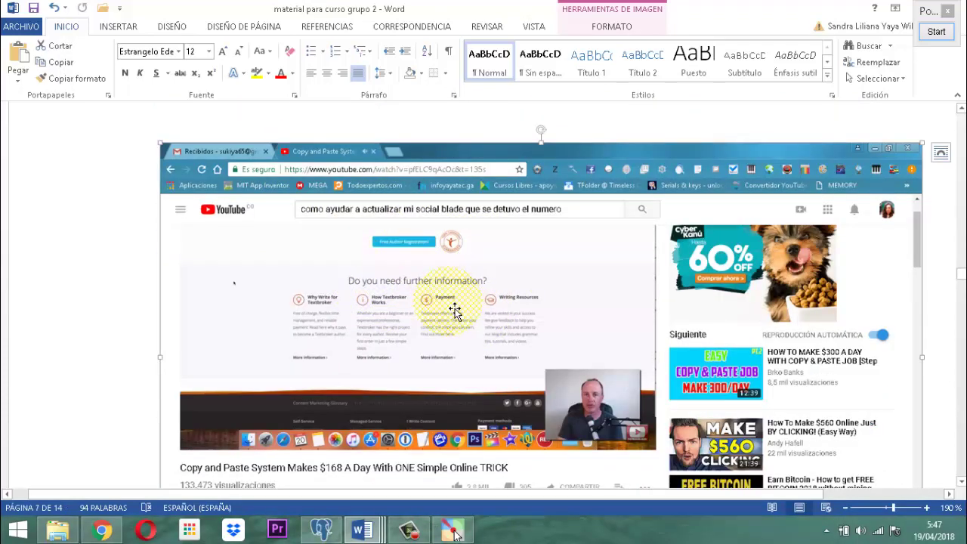
pyautogui.scroll(-2, 530, 311)
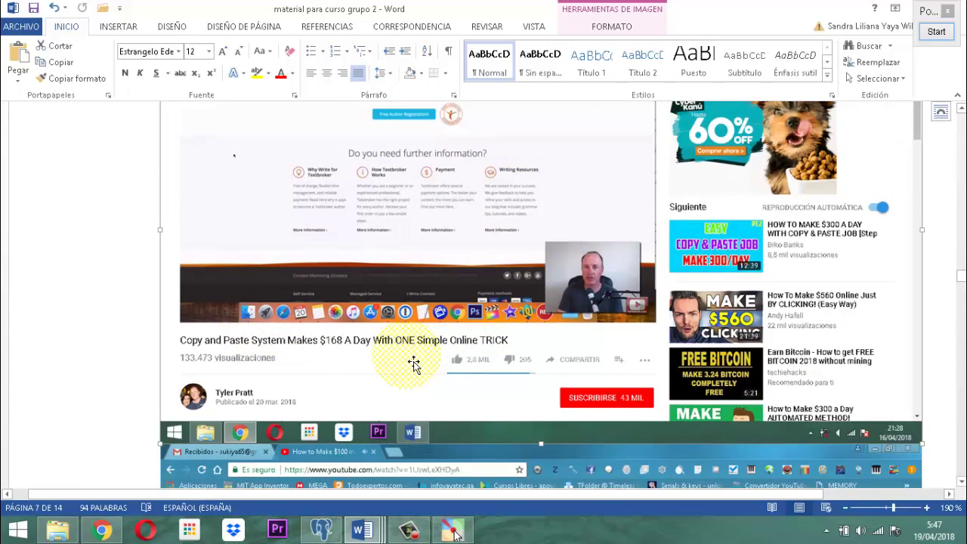
pyautogui.scroll(-1, 414, 364)
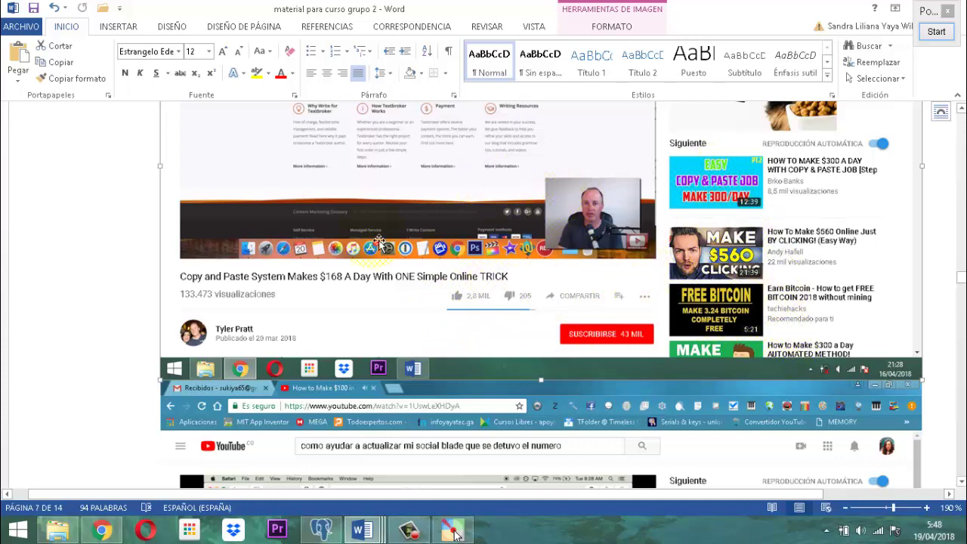
pyautogui.scroll(-2, 442, 241)
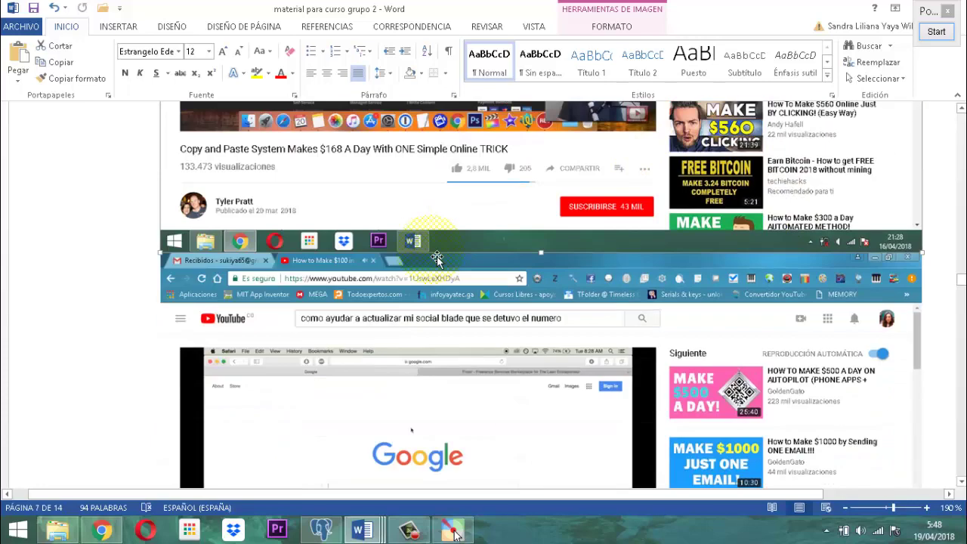
pyautogui.scroll(-2, 436, 258)
pyautogui.scroll(-2, 436, 258)
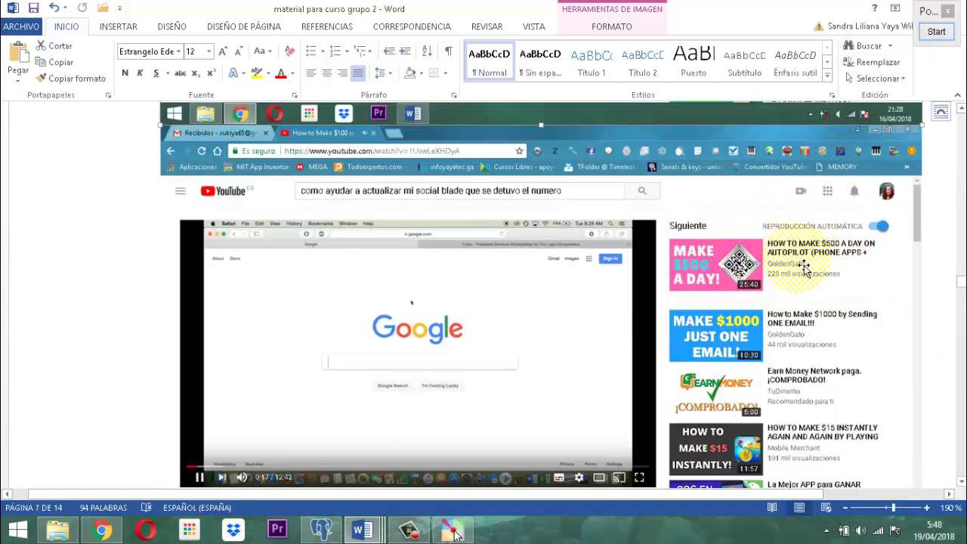
pyautogui.click(935, 34)
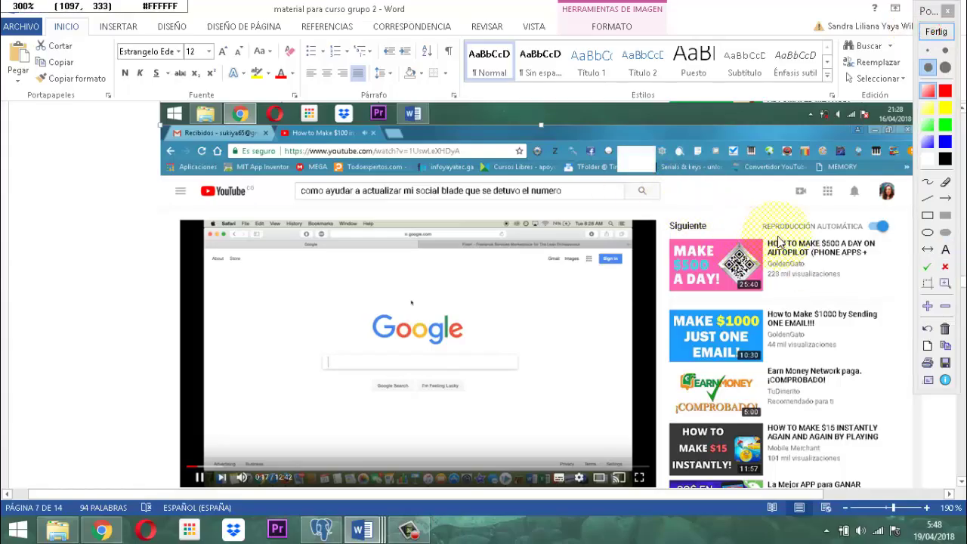
pyautogui.press('super+plus')
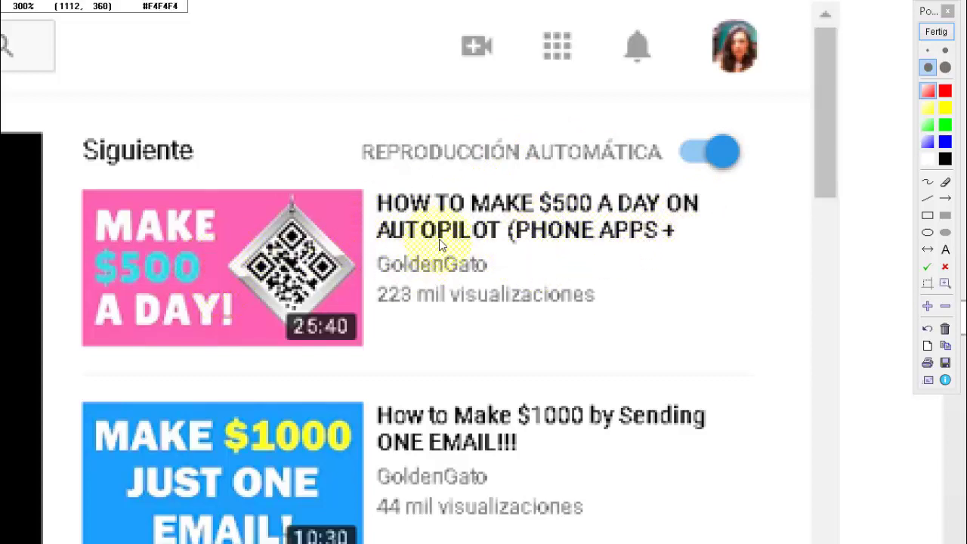
pyautogui.scroll(-1, 431, 243)
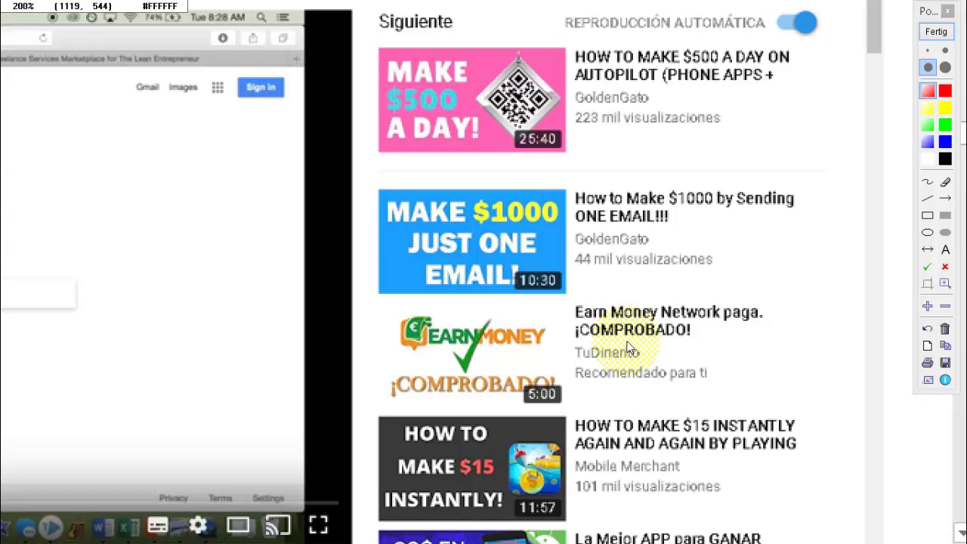
pyautogui.click(625, 354)
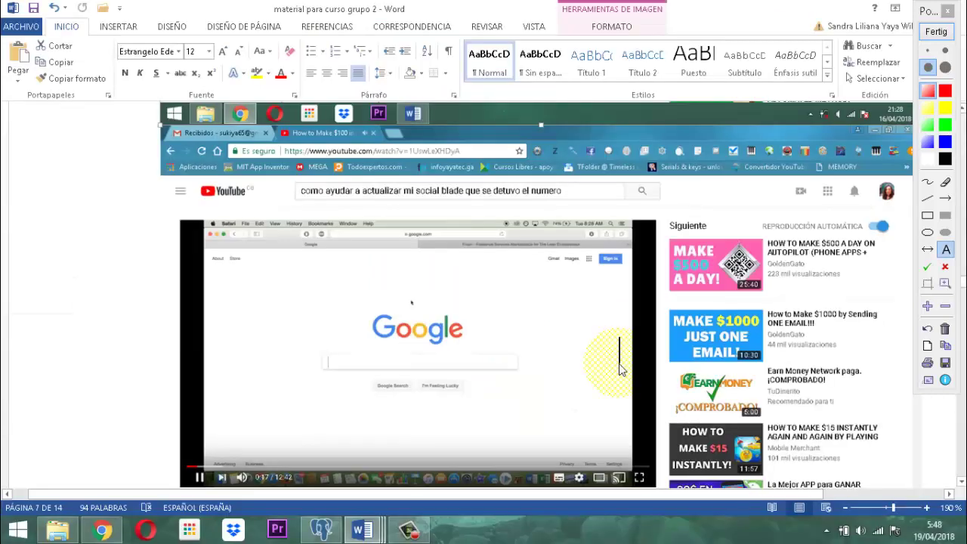
# End Pointofix annotation and scroll toward page 8's 'Make Money by Typing/Writing' screenshot.
pyautogui.click(937, 33)
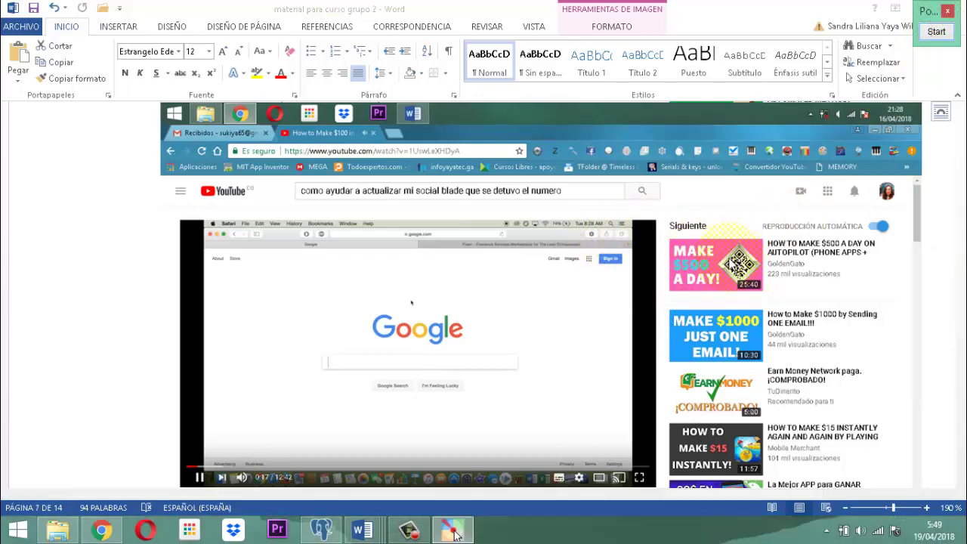
pyautogui.scroll(-3, 501, 328)
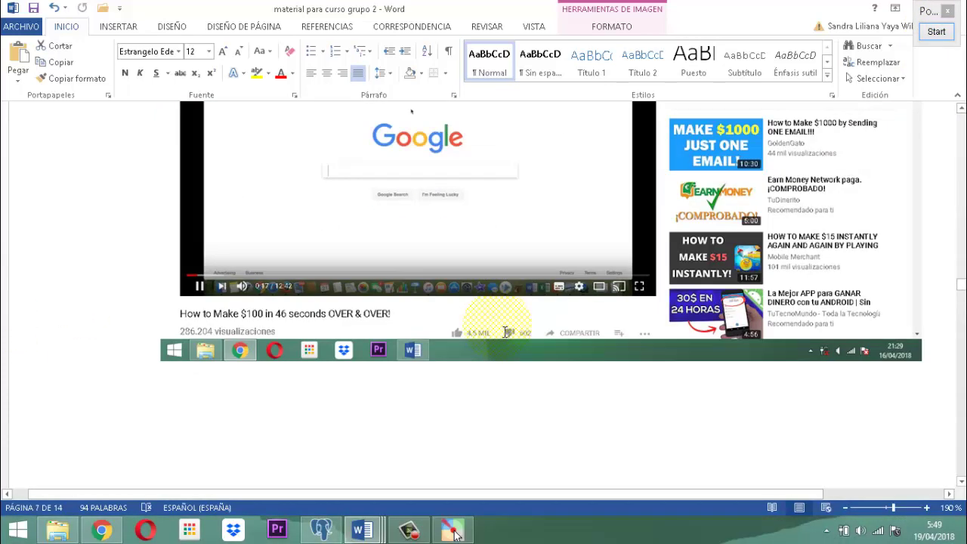
pyautogui.scroll(-10, 504, 333)
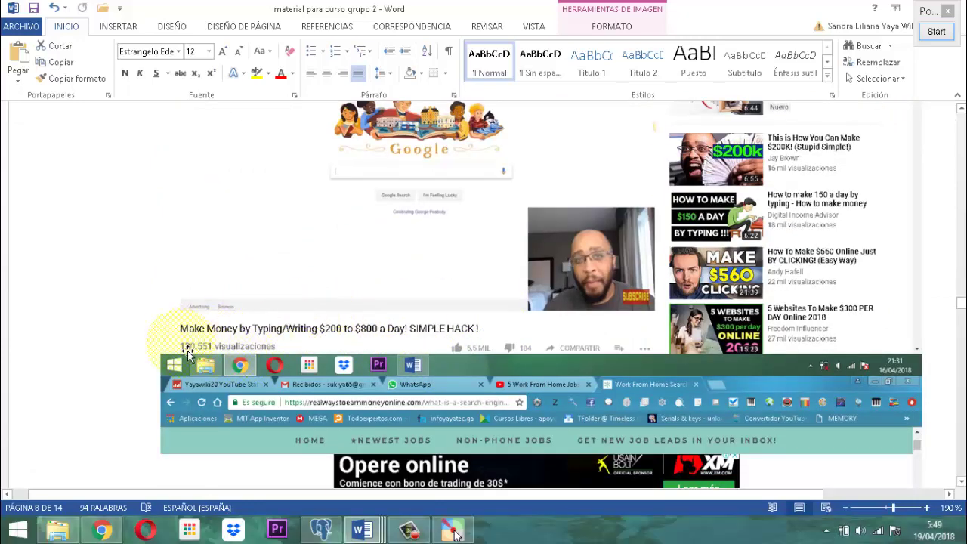
# Start Pointofix, zoom in and out on page 8's video title, then exit the zoom.
pyautogui.click(936, 31)
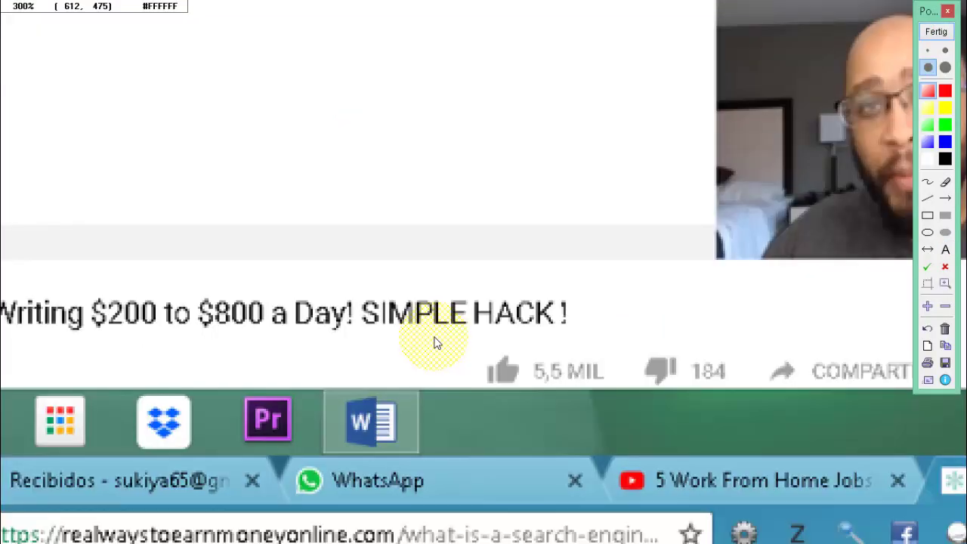
pyautogui.scroll(2, 393, 332)
pyautogui.scroll(-2, 298, 321)
pyautogui.scroll(1, 287, 333)
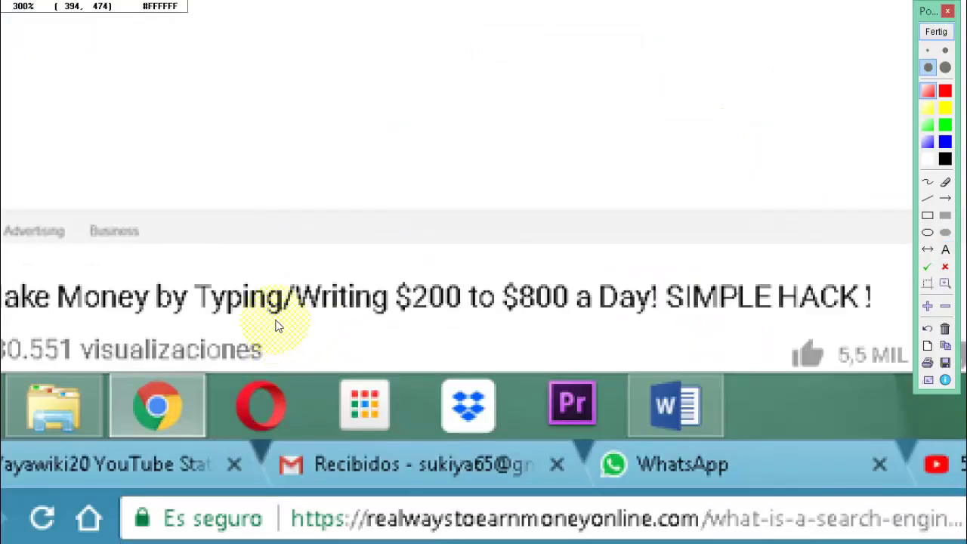
pyautogui.scroll(1, 277, 324)
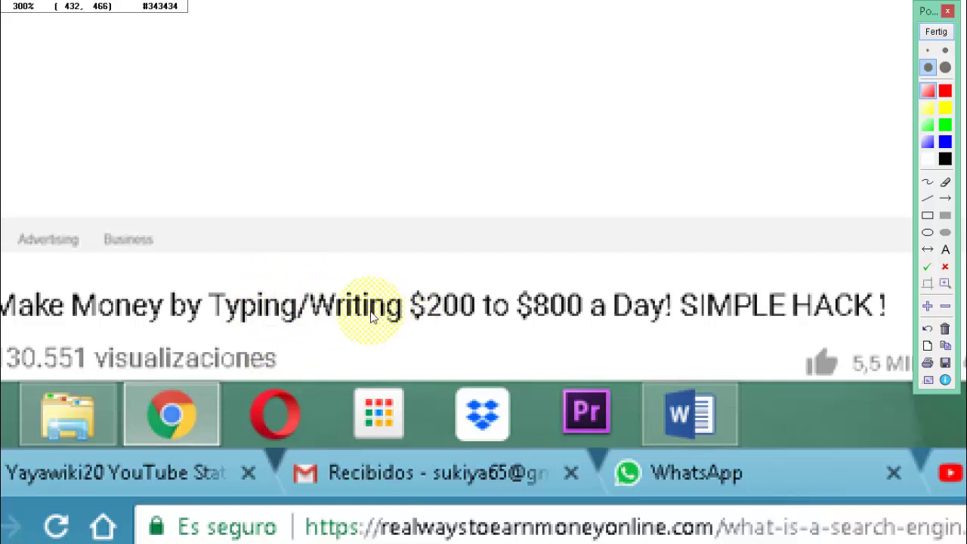
pyautogui.scroll(-1, 370, 318)
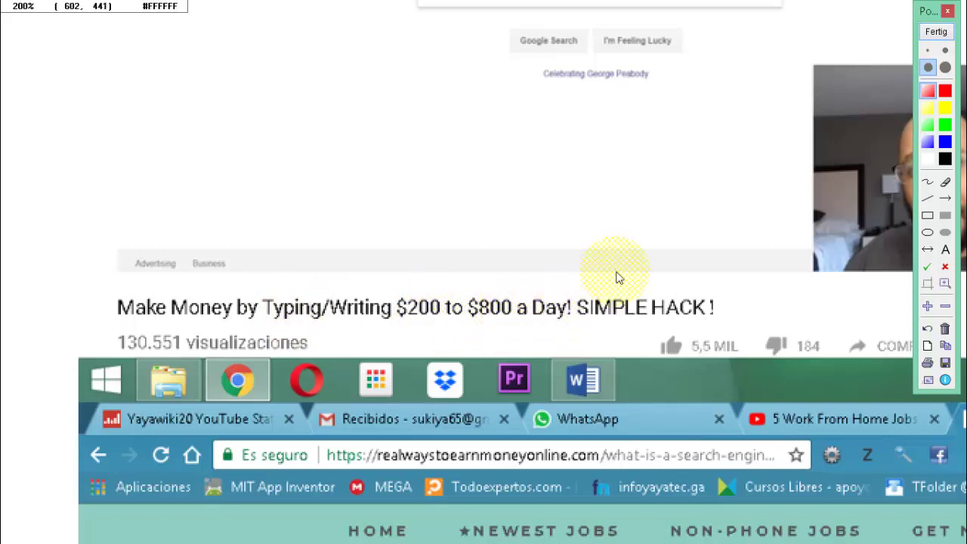
pyautogui.press('Escape')
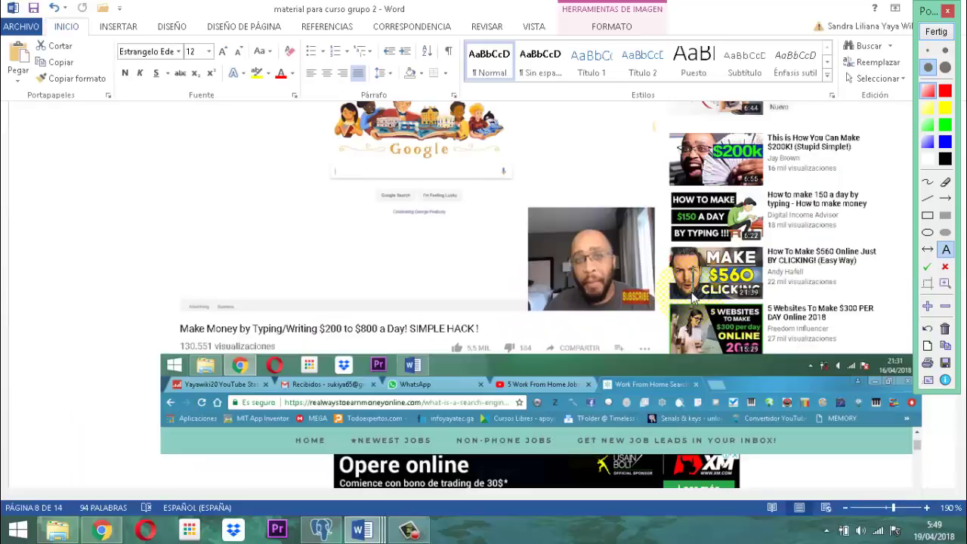
# Magnify page 8's video area, unzoom, and finish annotating with Fertig.
pyautogui.click(431, 194)
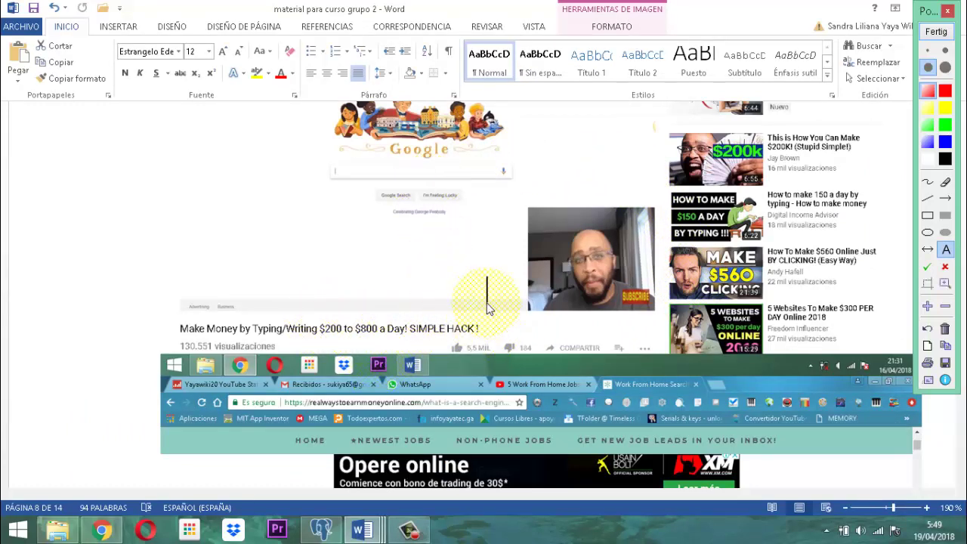
pyautogui.click(436, 342)
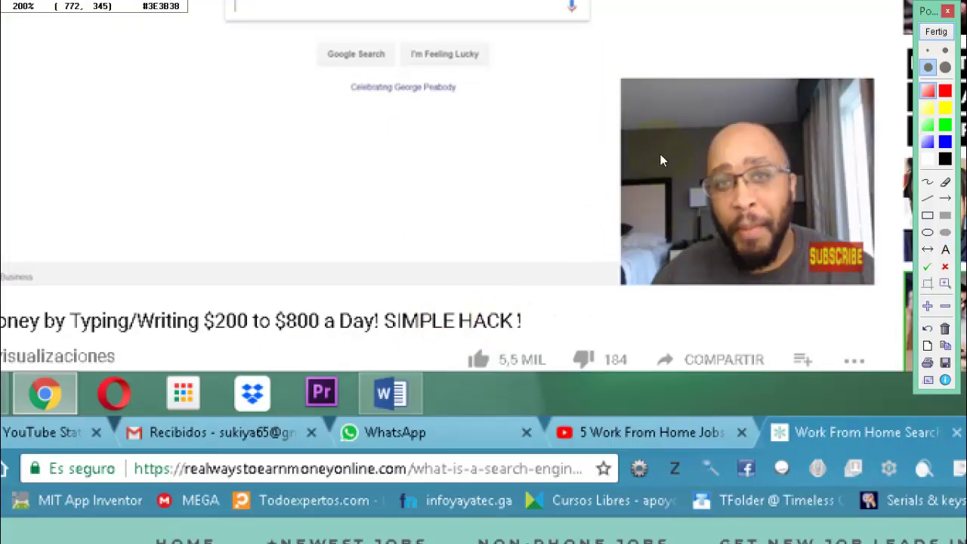
pyautogui.click(360, 296)
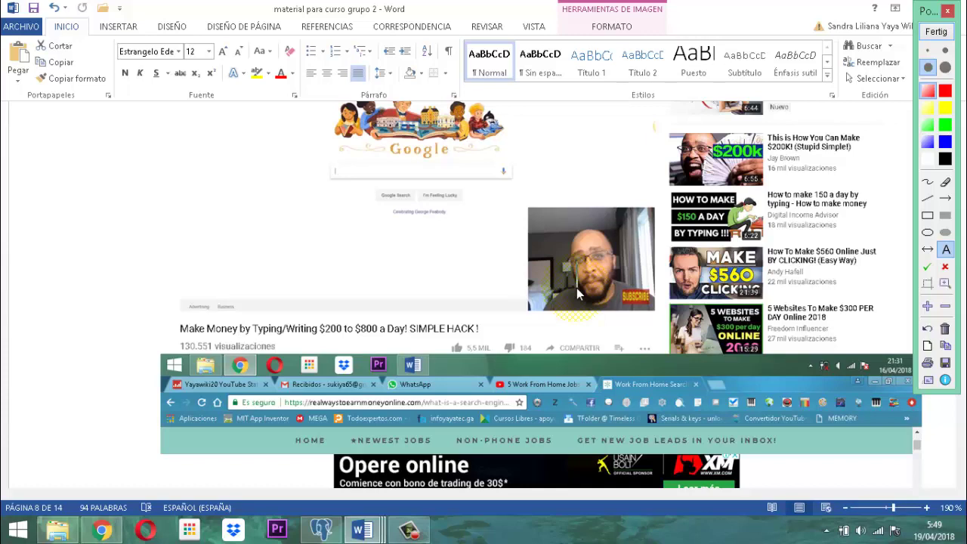
pyautogui.click(938, 34)
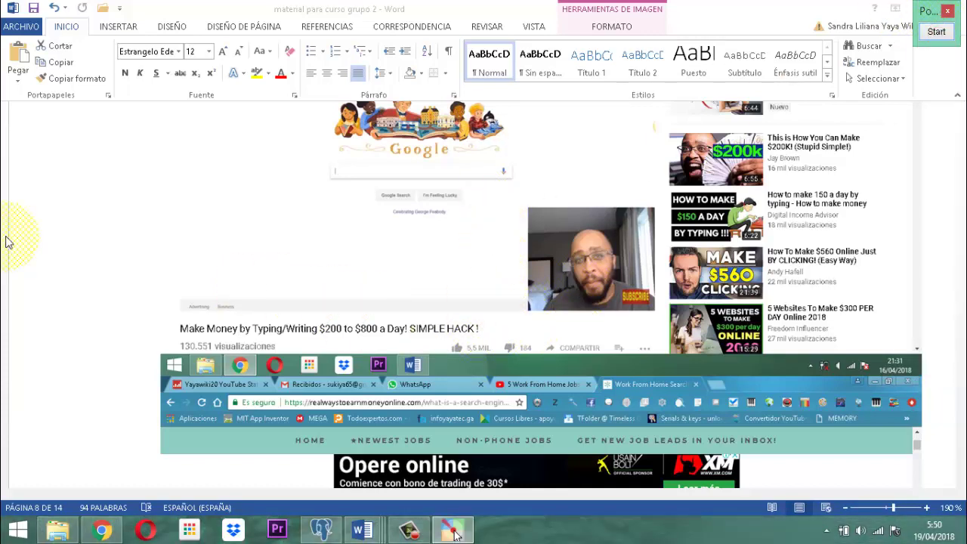
# Focus the Word document to continue toward page 9's Presentation Designer screenshot.
pyautogui.click(93, 244)
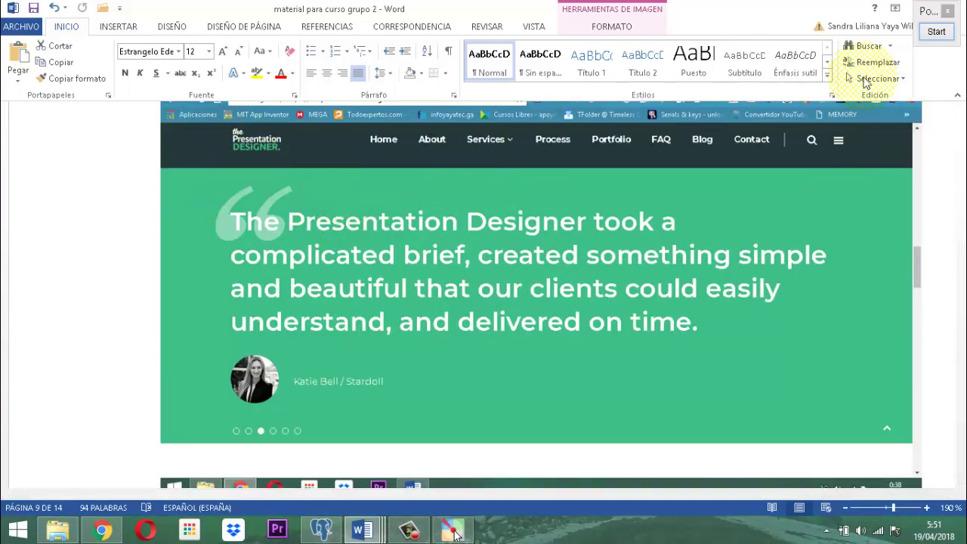
pyautogui.click(936, 32)
pyautogui.press('z')
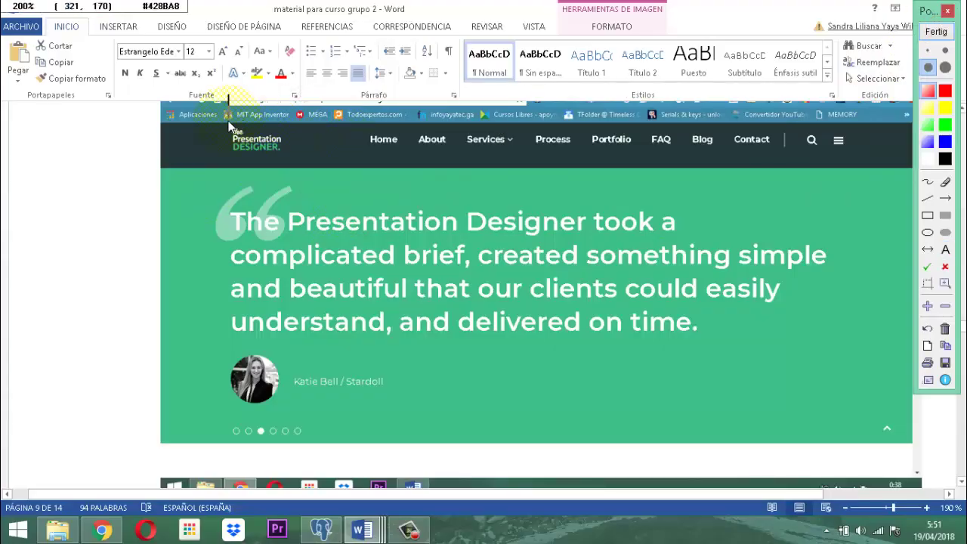
pyautogui.scroll(2, 242, 129)
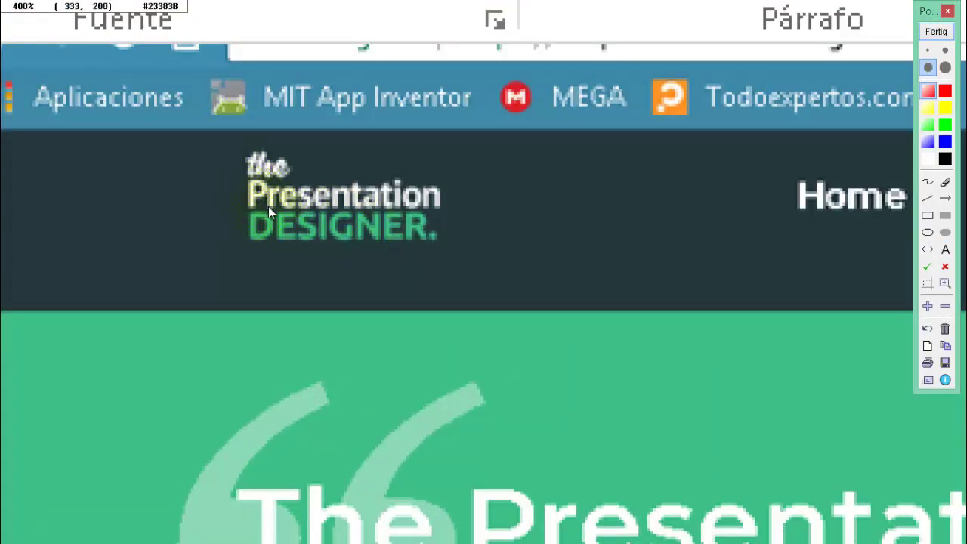
pyautogui.scroll(-1, 422, 234)
pyautogui.scroll(-1, 423, 231)
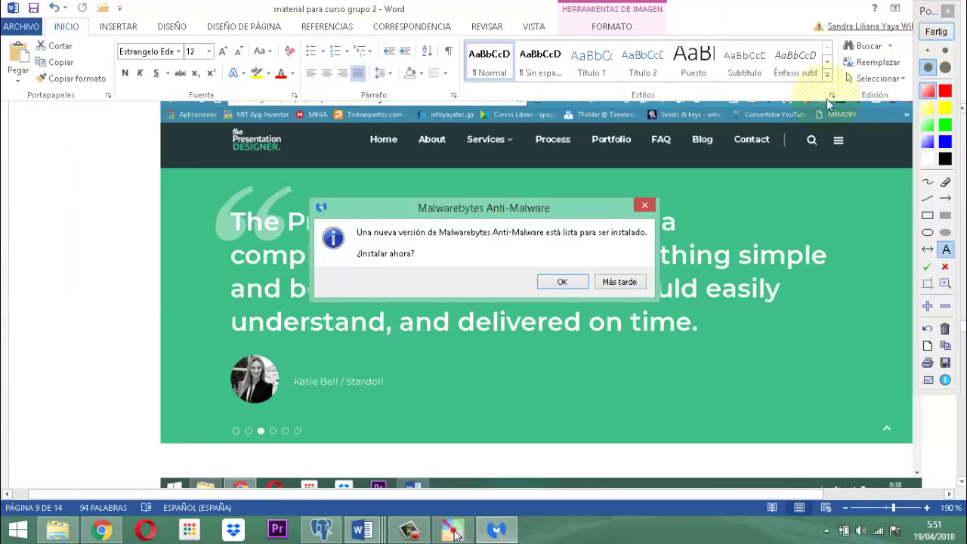
pyautogui.click(616, 281)
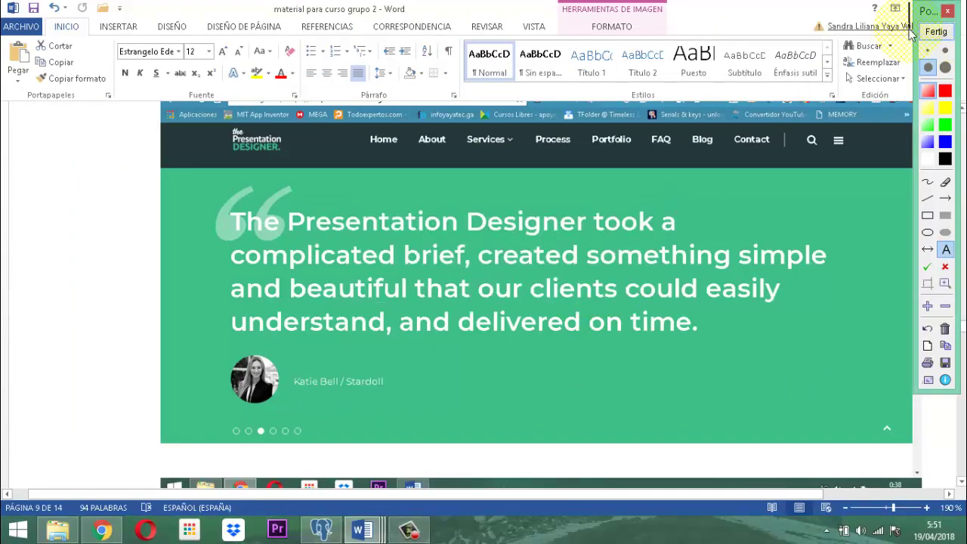
pyautogui.click(936, 32)
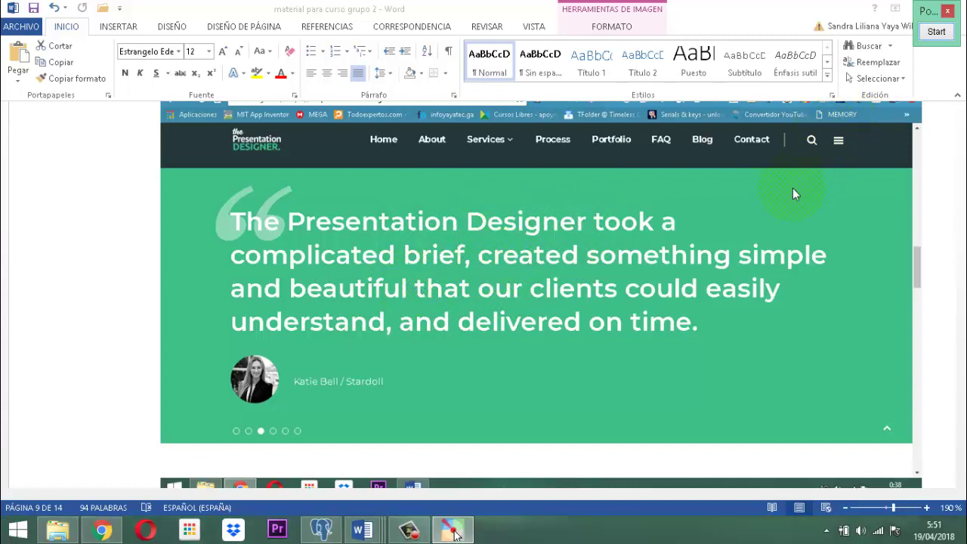
# Scroll page 9 down to the 'Como Conseguir Gratis Miles de Referidos' EasyHits4U screenshot.
pyautogui.click(129, 210)
pyautogui.scroll(-5, 533, 227)
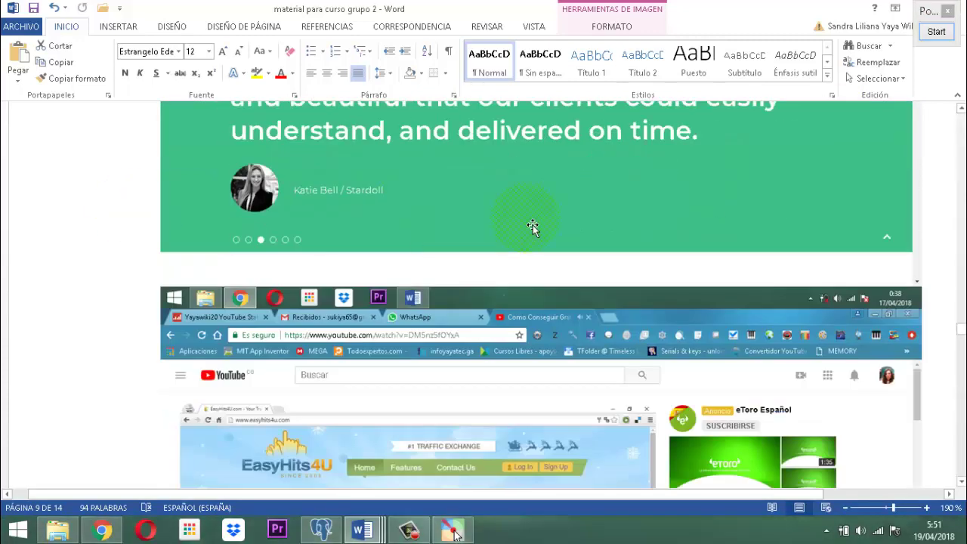
pyautogui.scroll(-5, 586, 226)
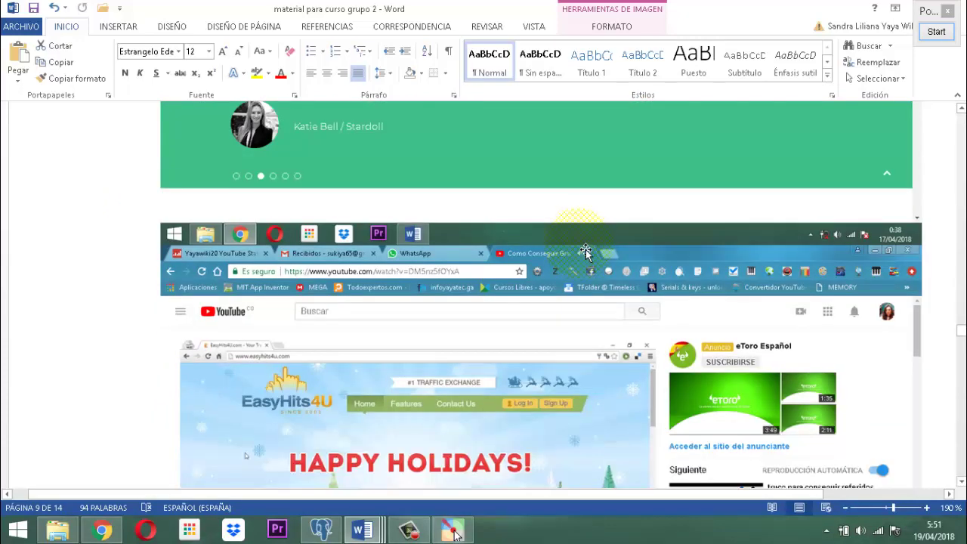
pyautogui.scroll(-2, 575, 245)
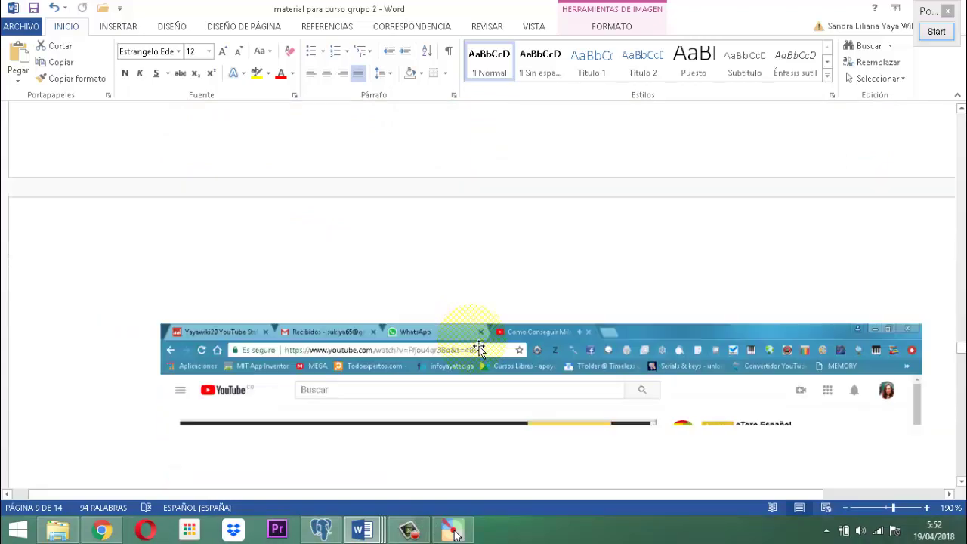
# Scroll past the Keyword Tool screenshot to blank page 14 and bring up the Camtasia Recorder controls.
pyautogui.scroll(-4, 469, 370)
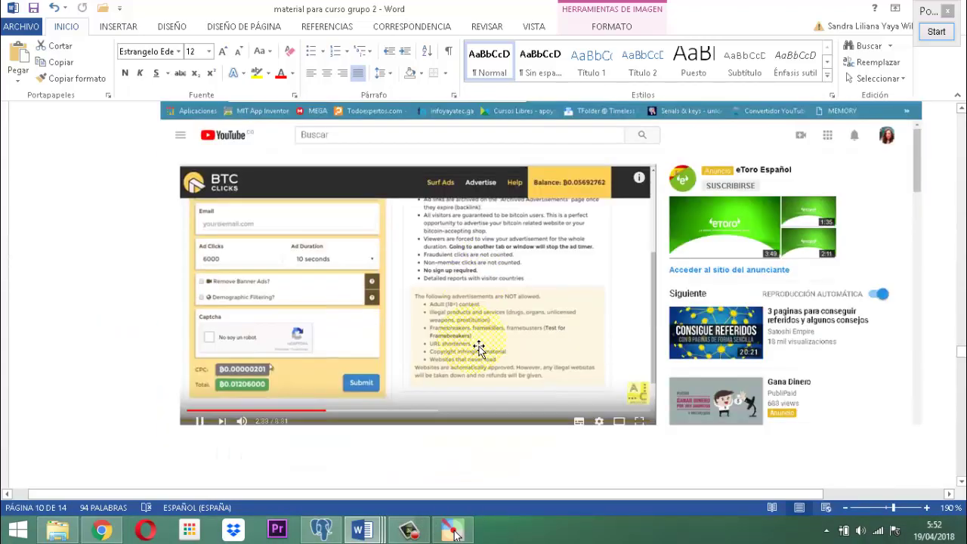
pyautogui.scroll(-10, 479, 349)
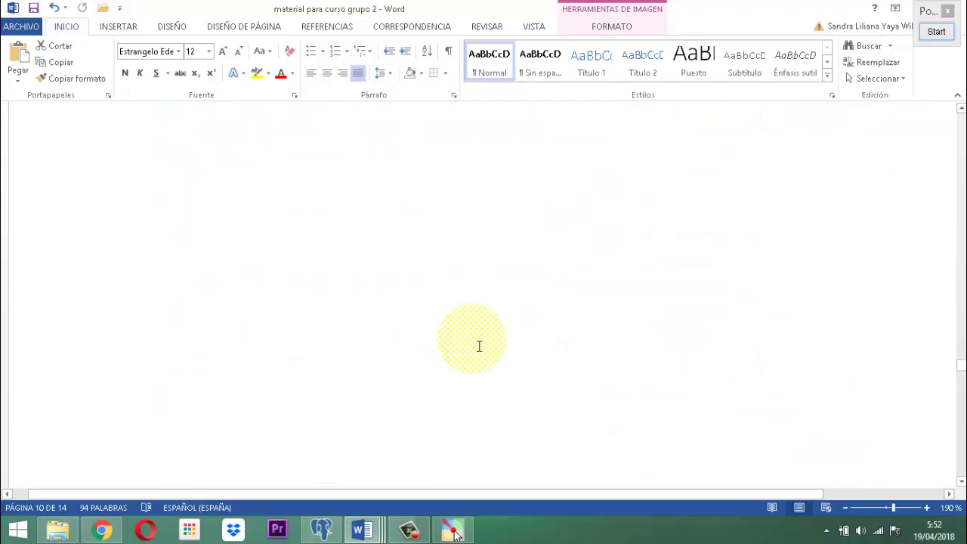
pyautogui.scroll(-10, 478, 351)
pyautogui.scroll(-12, 479, 354)
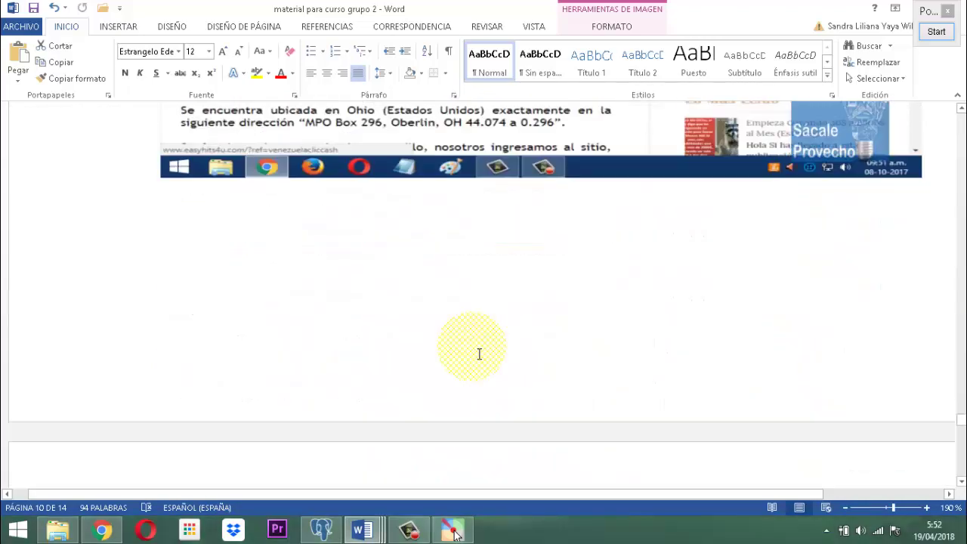
pyautogui.scroll(-12, 479, 355)
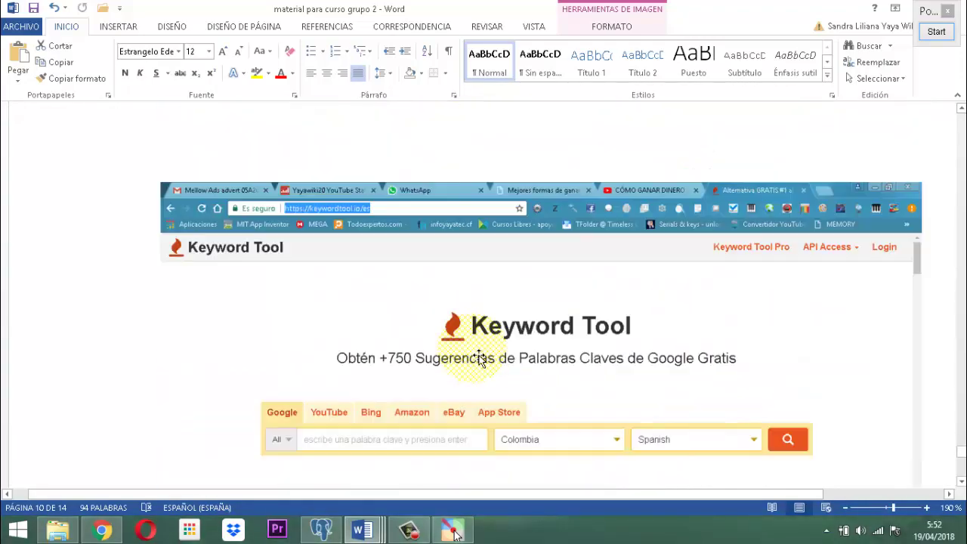
pyautogui.scroll(-5, 478, 355)
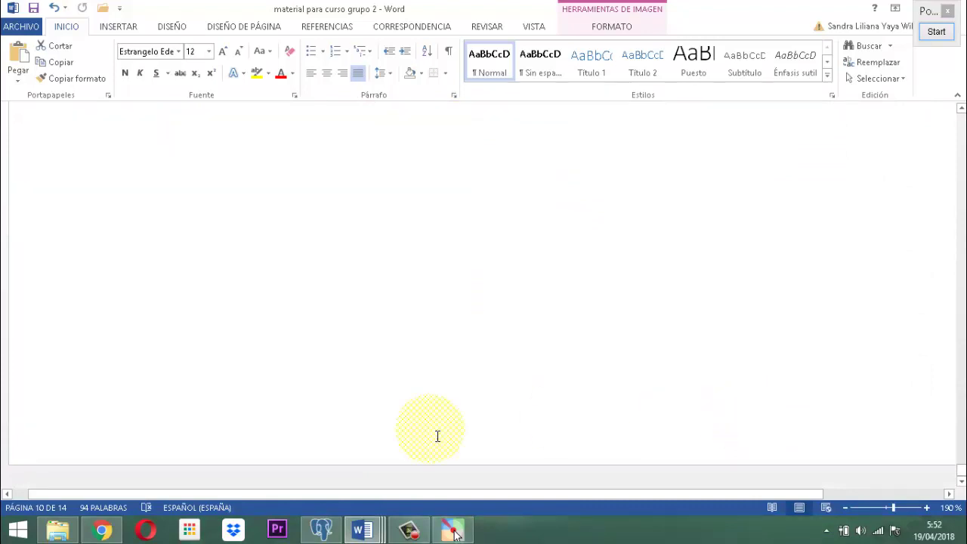
pyautogui.click(412, 531)
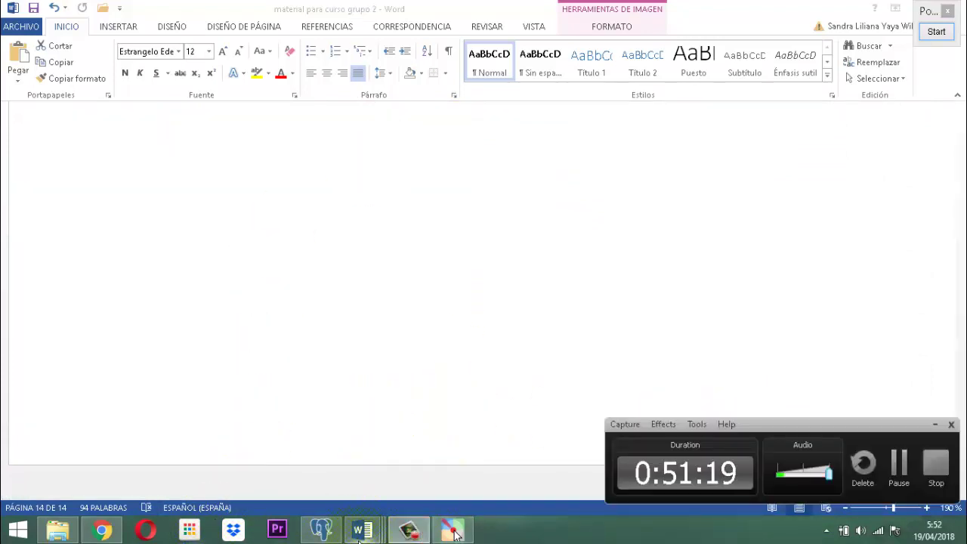
# Refocus Word, minimize the Camtasia recorder panel, and close the Pointofix Start widget.
pyautogui.moveTo(411, 531)
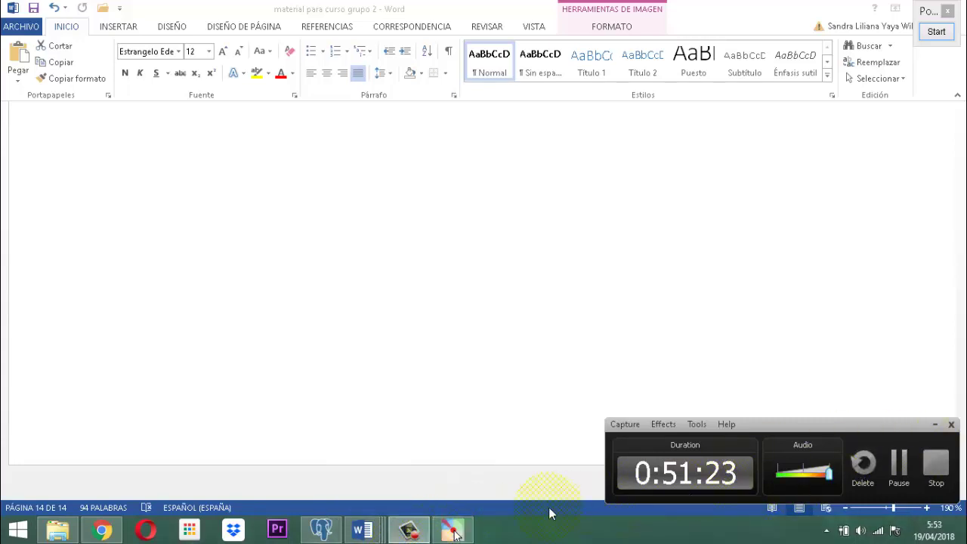
pyautogui.click(411, 421)
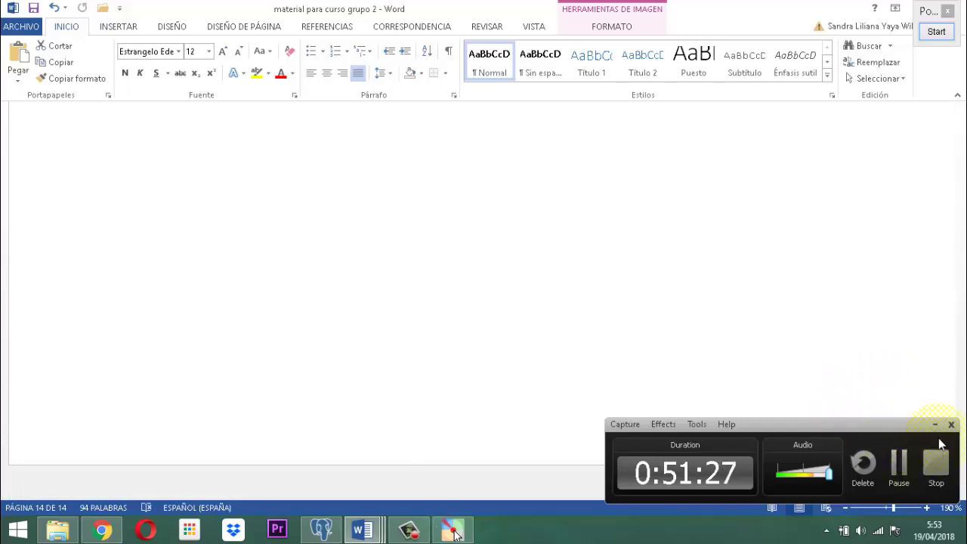
pyautogui.click(934, 423)
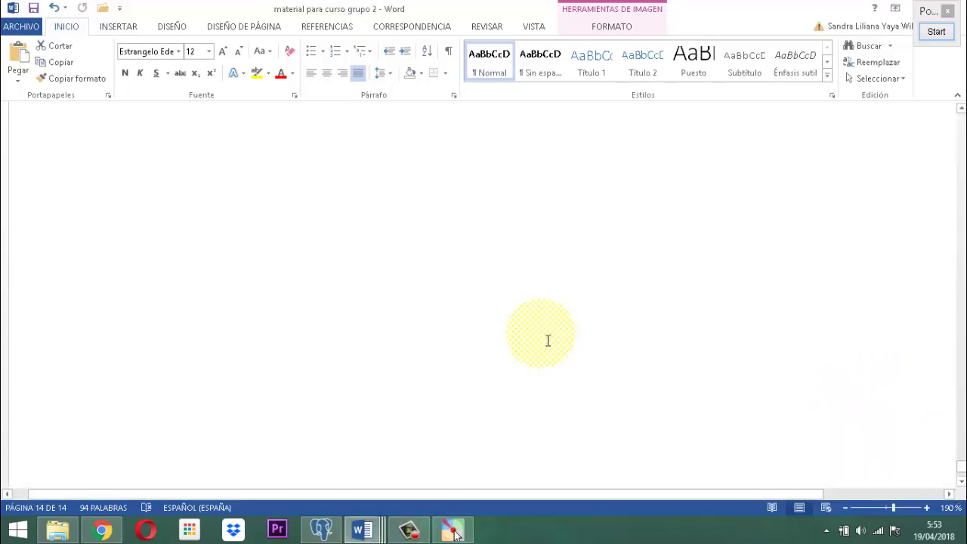
pyautogui.click(936, 32)
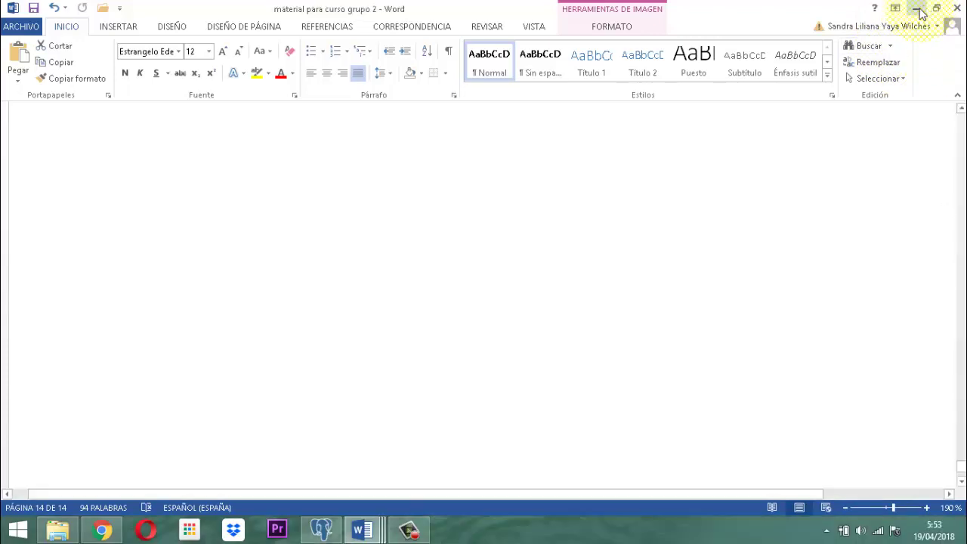
# Minimize Word and the Mes04.11.18-1 folder window, leaving the desktop shortcuts visible.
pyautogui.click(917, 10)
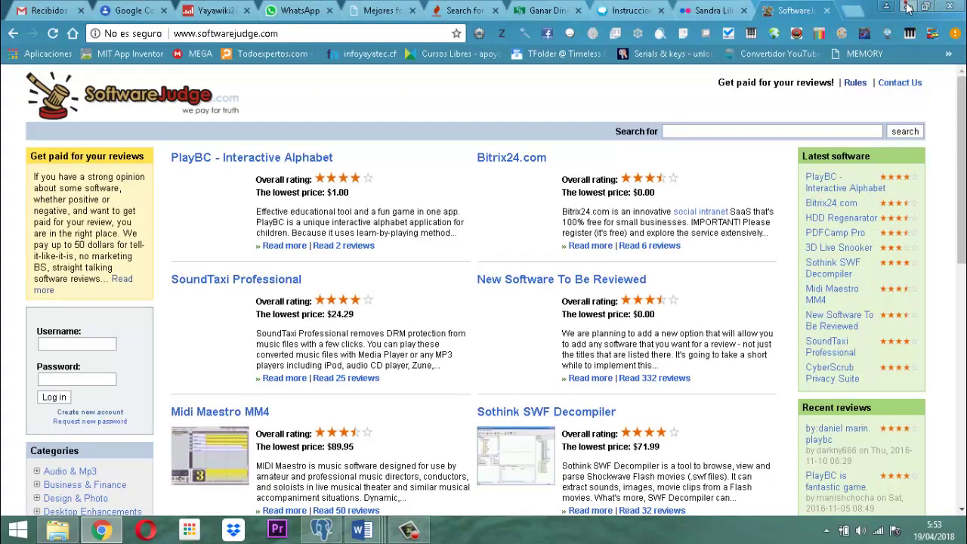
pyautogui.hotkey('alt', 'Tab')
pyautogui.click(917, 11)
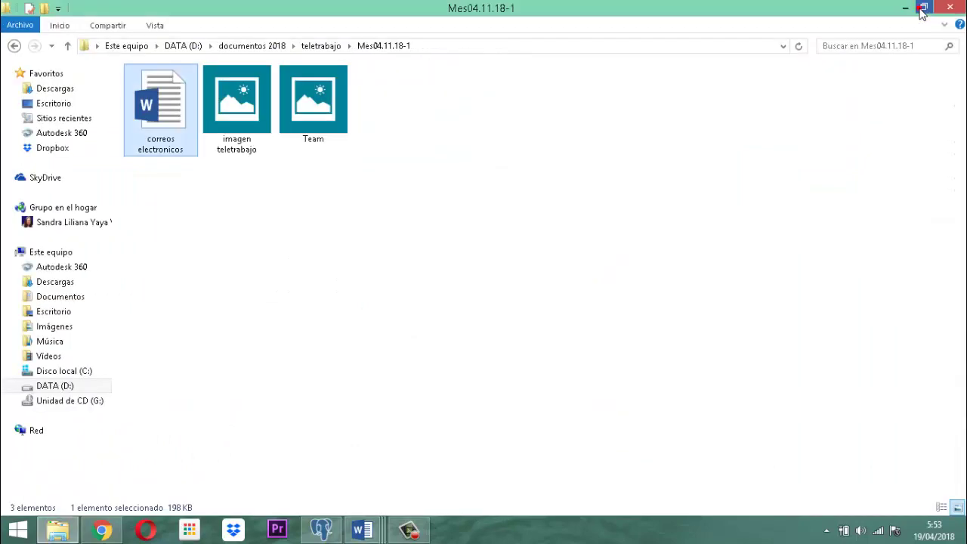
pyautogui.click(905, 8)
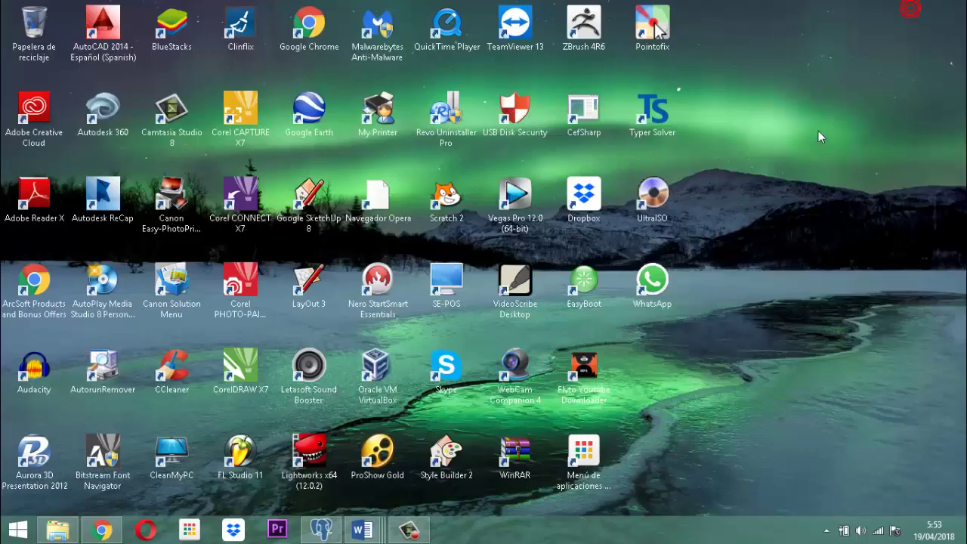